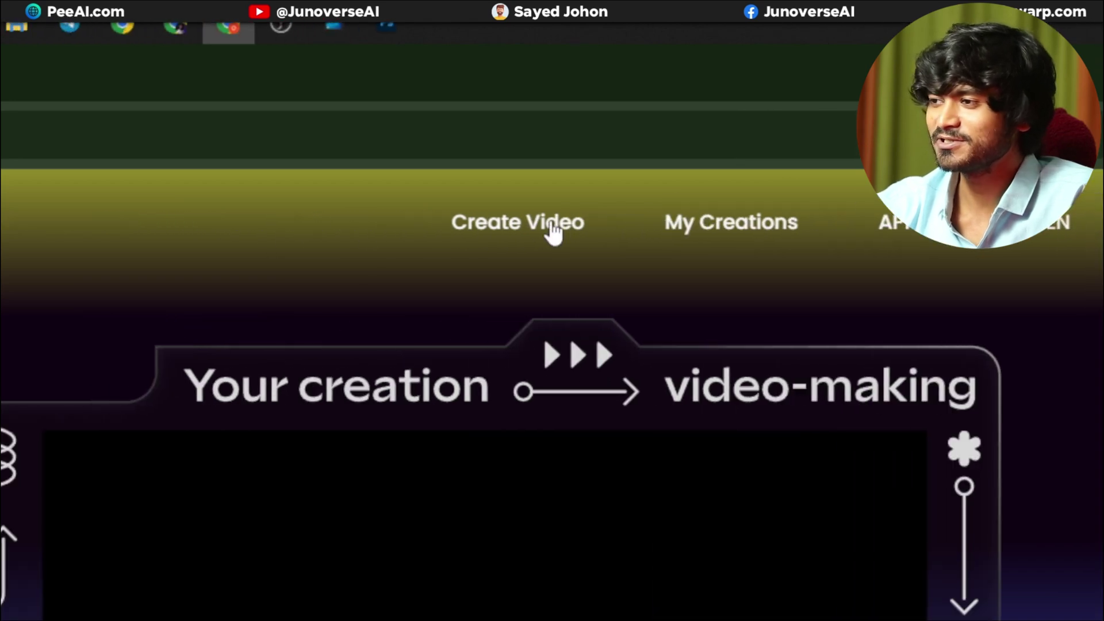
- Open Vidu's video creation page, dismiss the new-features notice and choose Image to Video
left_click(509, 226)
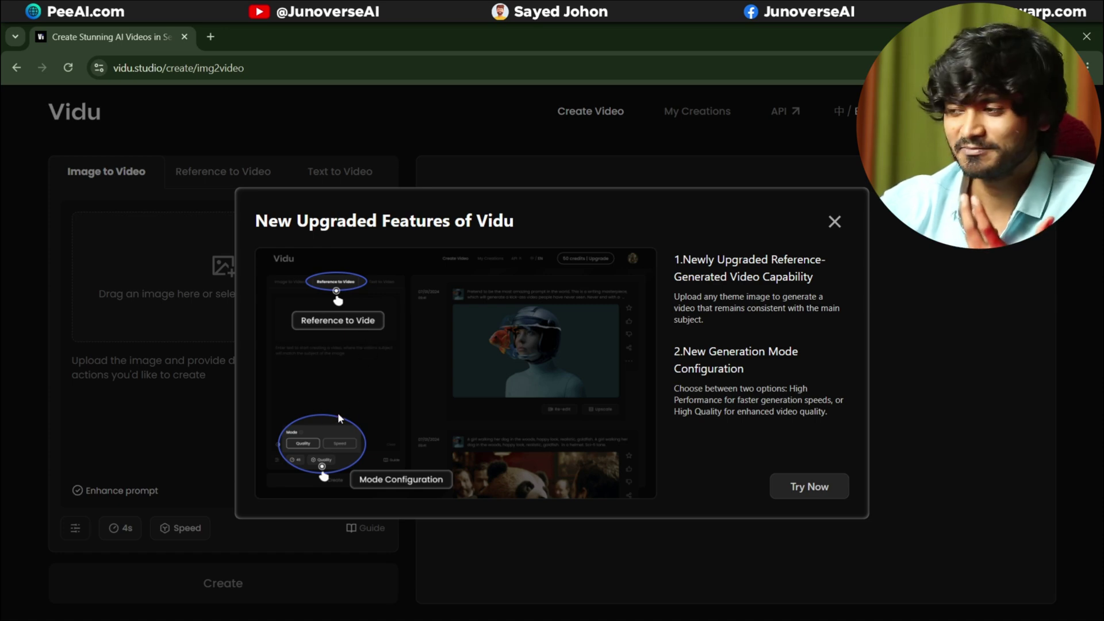
left_click(808, 487)
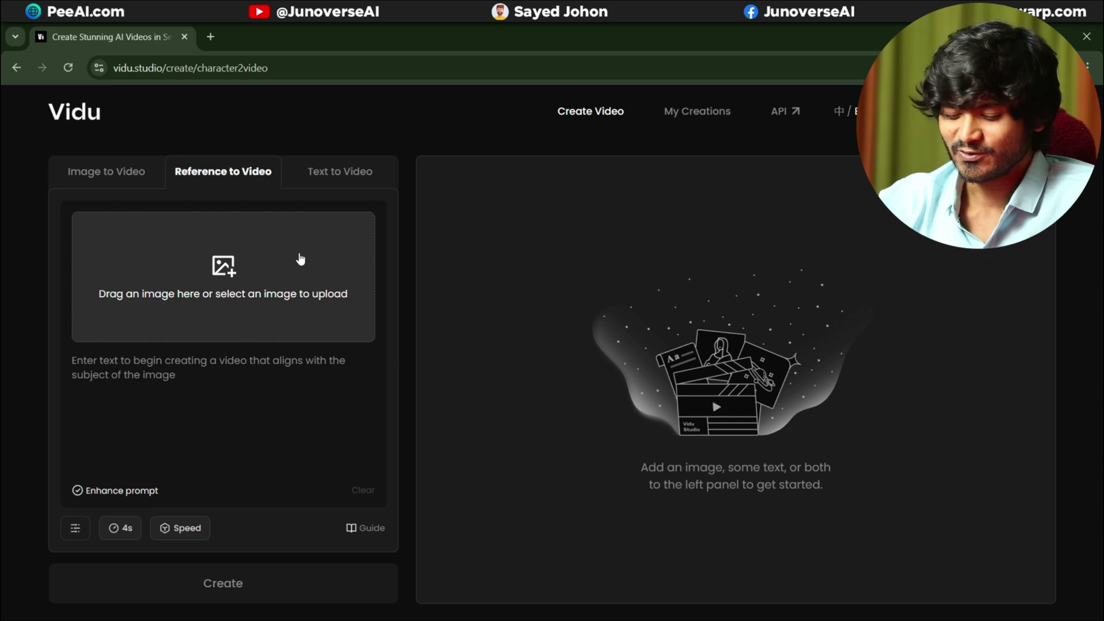
left_click(67, 175)
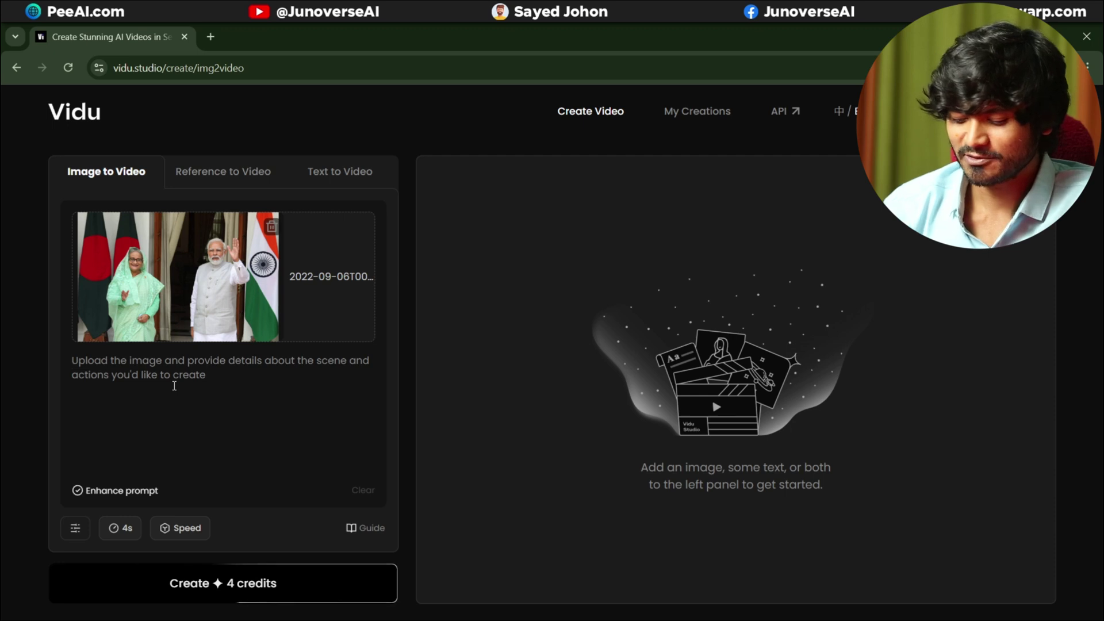
- Enter the prompt "a happy couple kissing each other with joy and pride." for the uploaded photo and create a 4-second Speed-mode video
type("a happy couple kissing each other with joy and pride.")
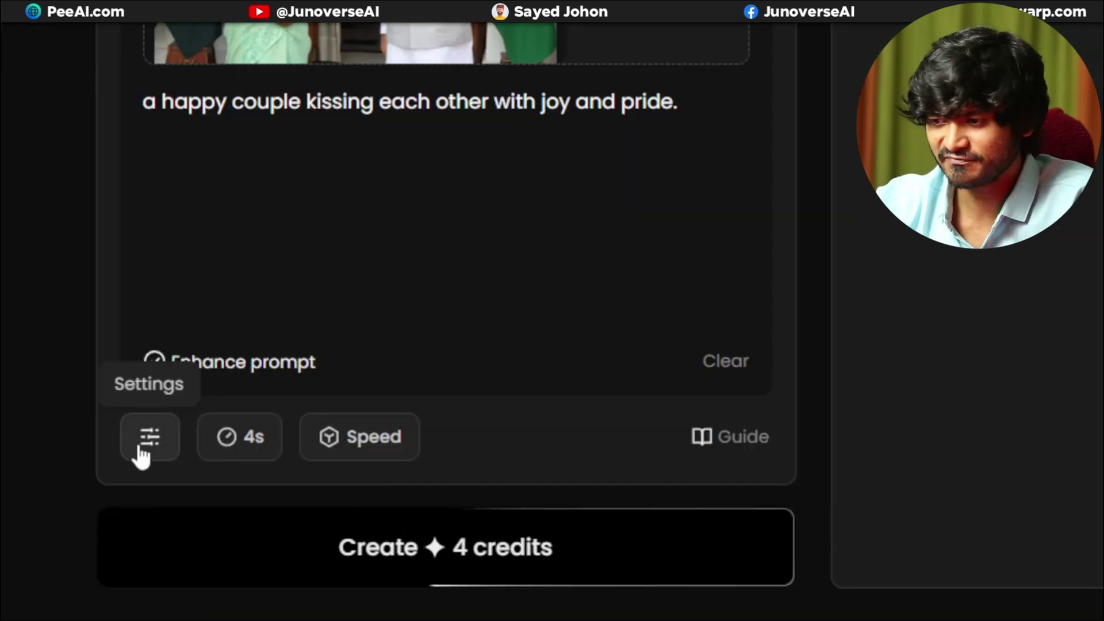
left_click(73, 531)
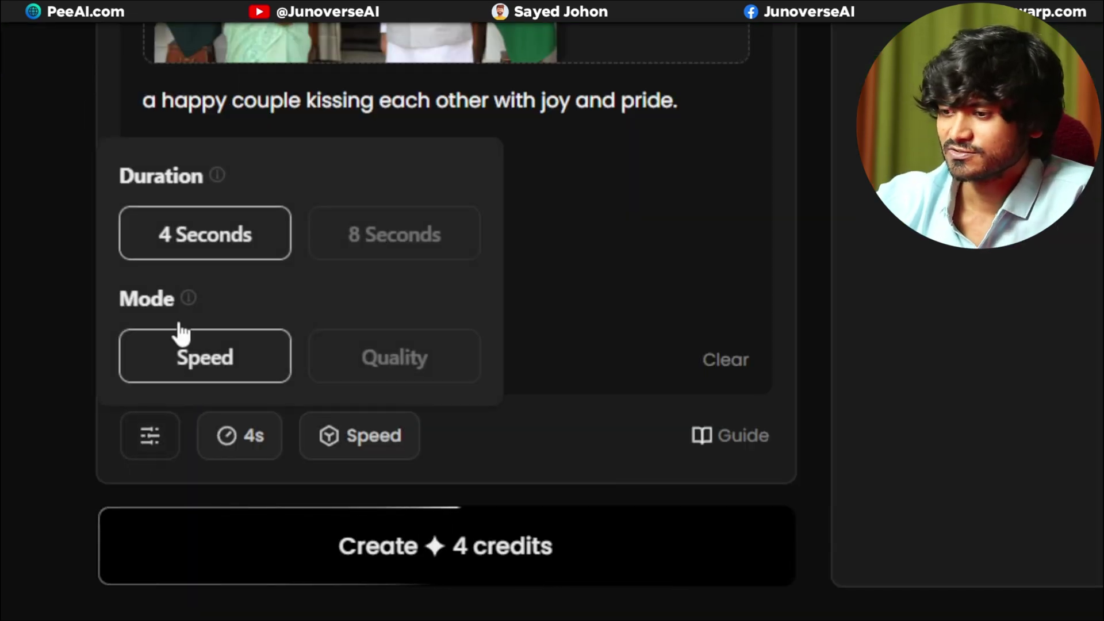
left_click(155, 454)
left_click(155, 460)
left_click(138, 440)
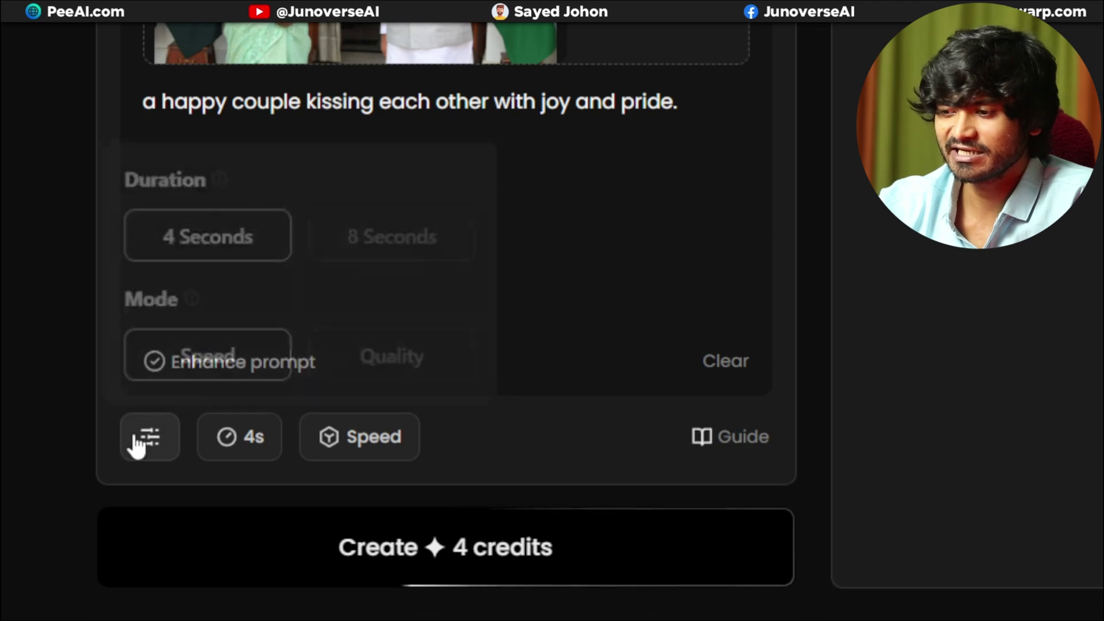
left_click(248, 443)
left_click(251, 446)
left_click(360, 451)
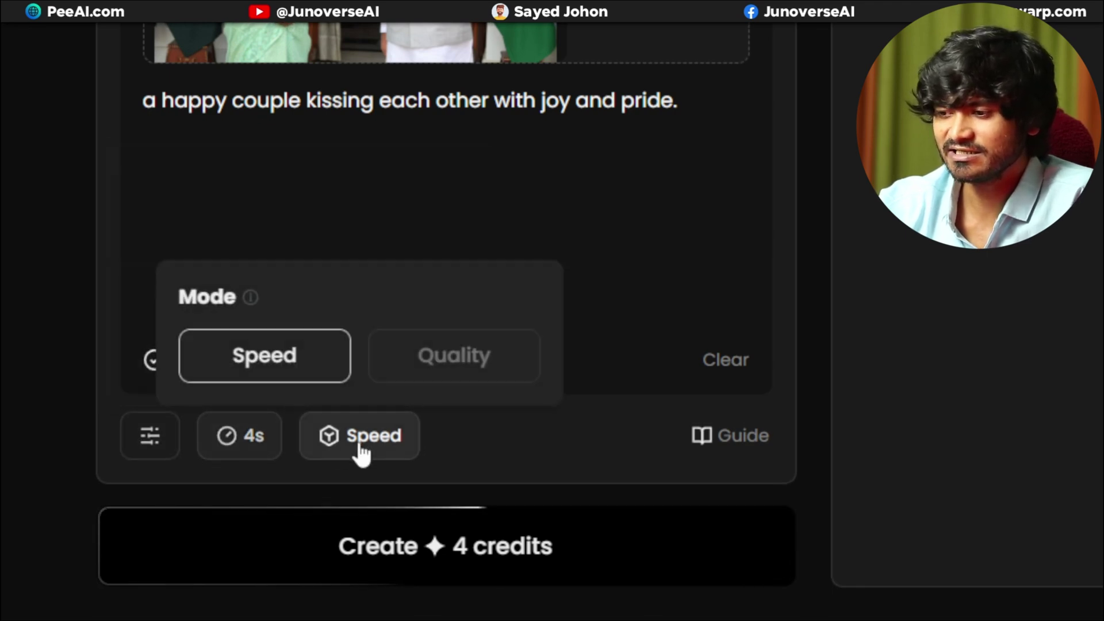
left_click(451, 545)
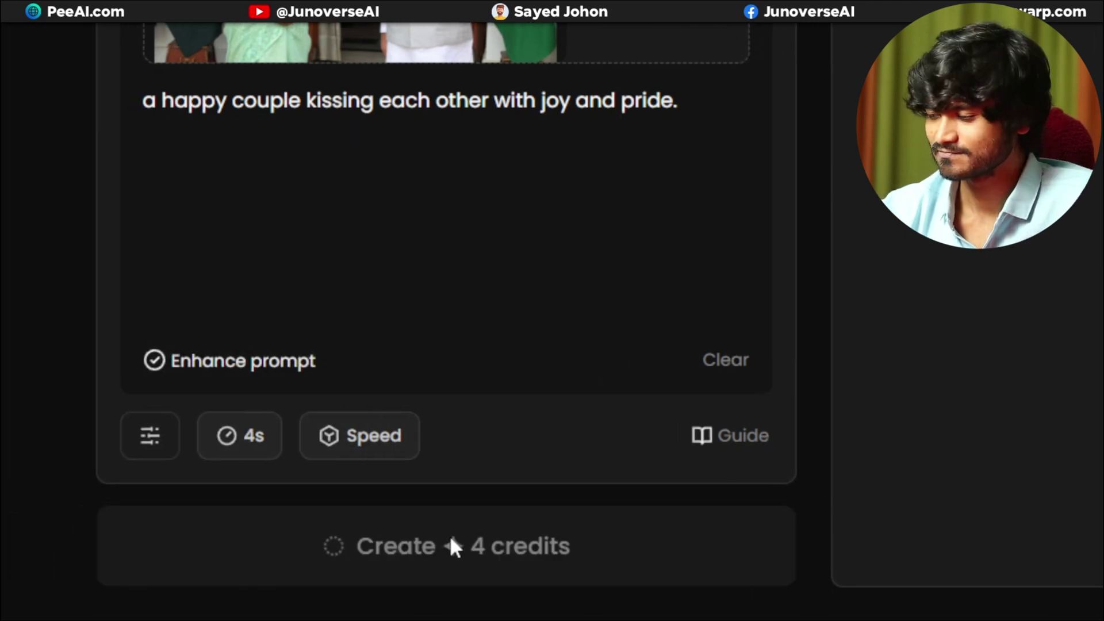
- Switch to the Clock app to time the video generation with its stopwatch, and reset the stopwatch
key("super")
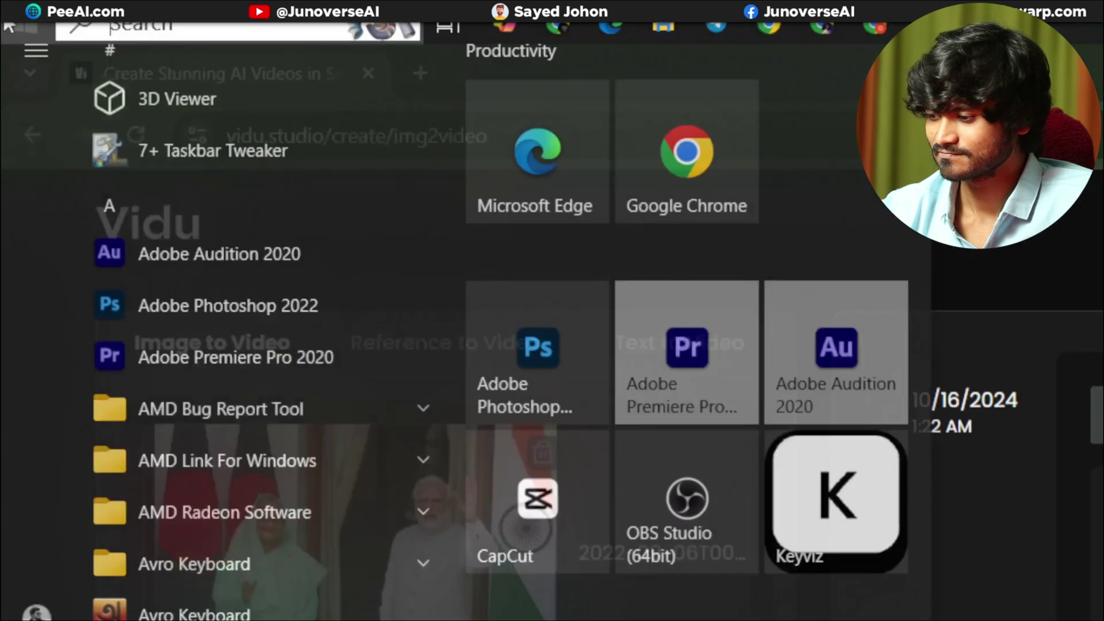
type("ca")
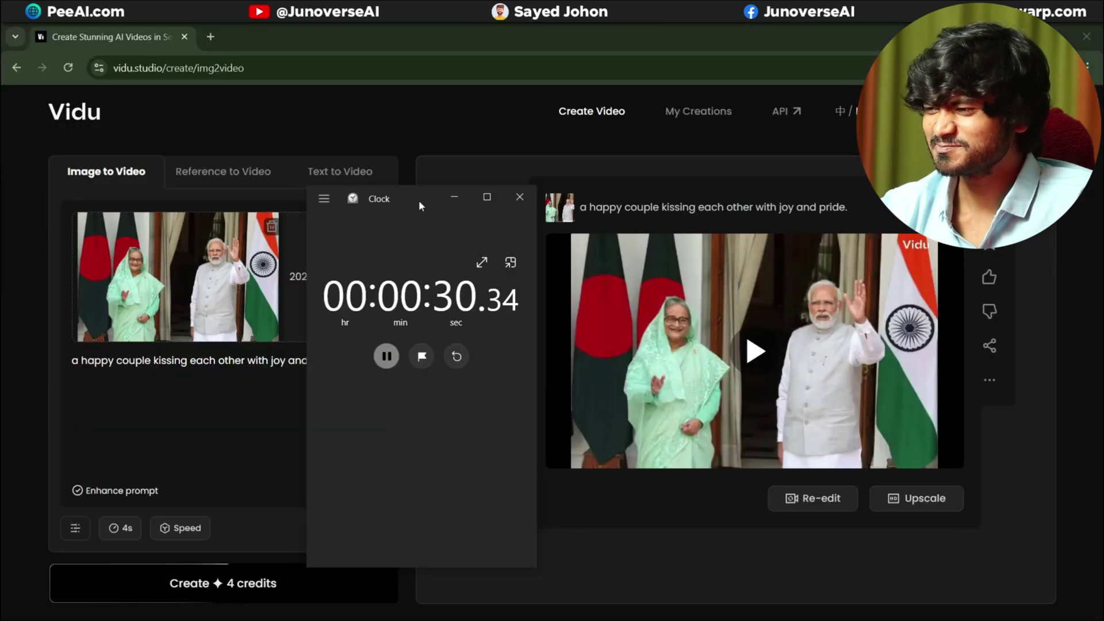
left_click(394, 361)
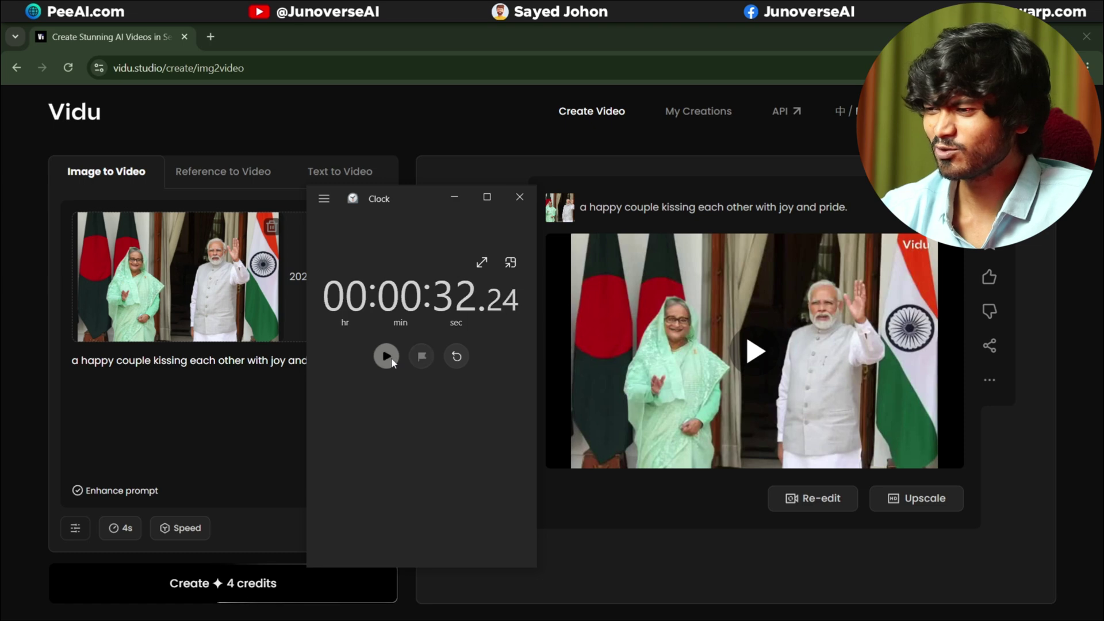
left_click(456, 357)
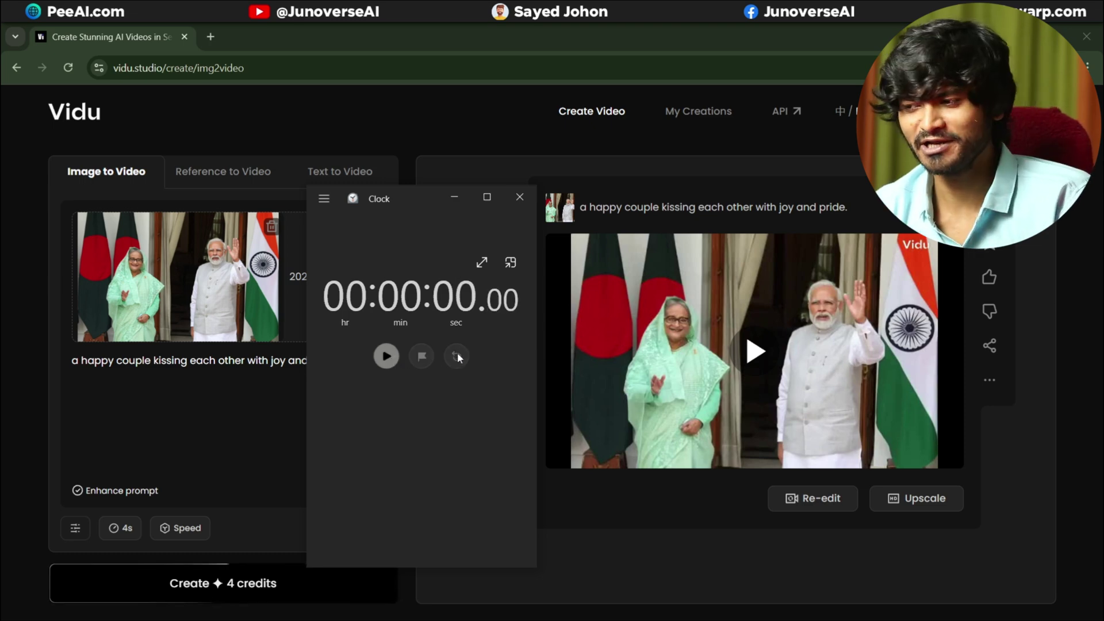
- Return to Vidu and play the generated couple video twice
left_click(697, 546)
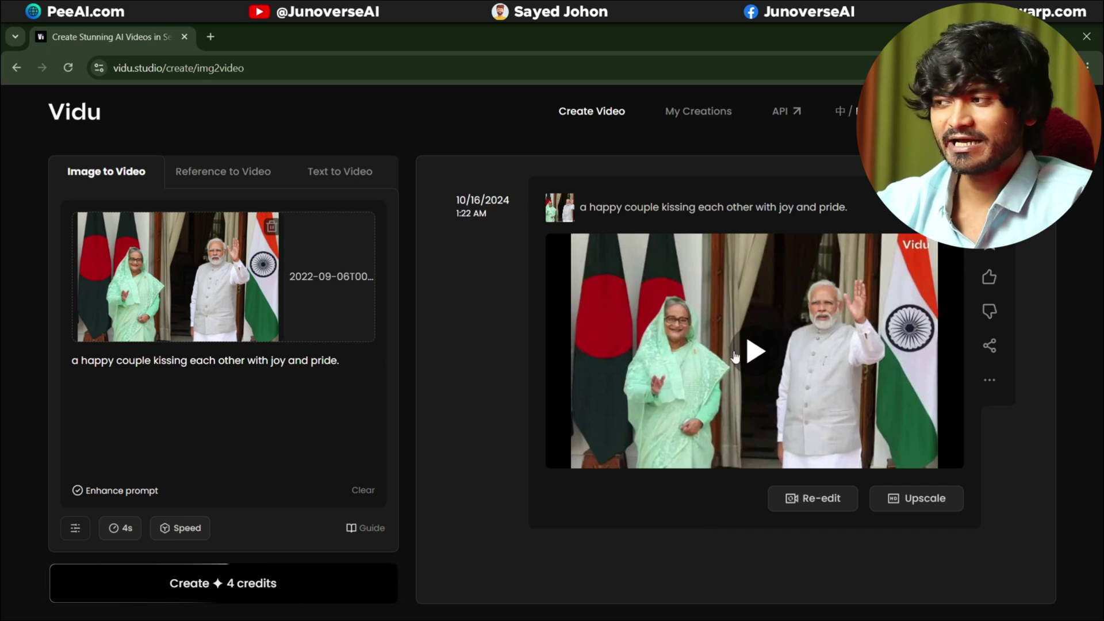
left_click(756, 353)
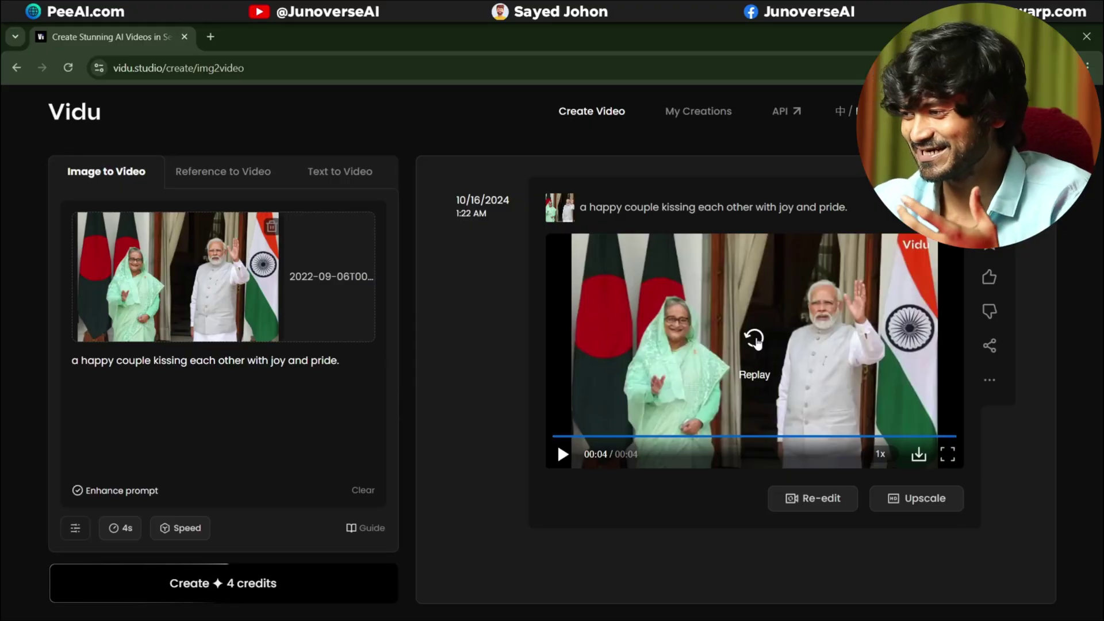
left_click(756, 344)
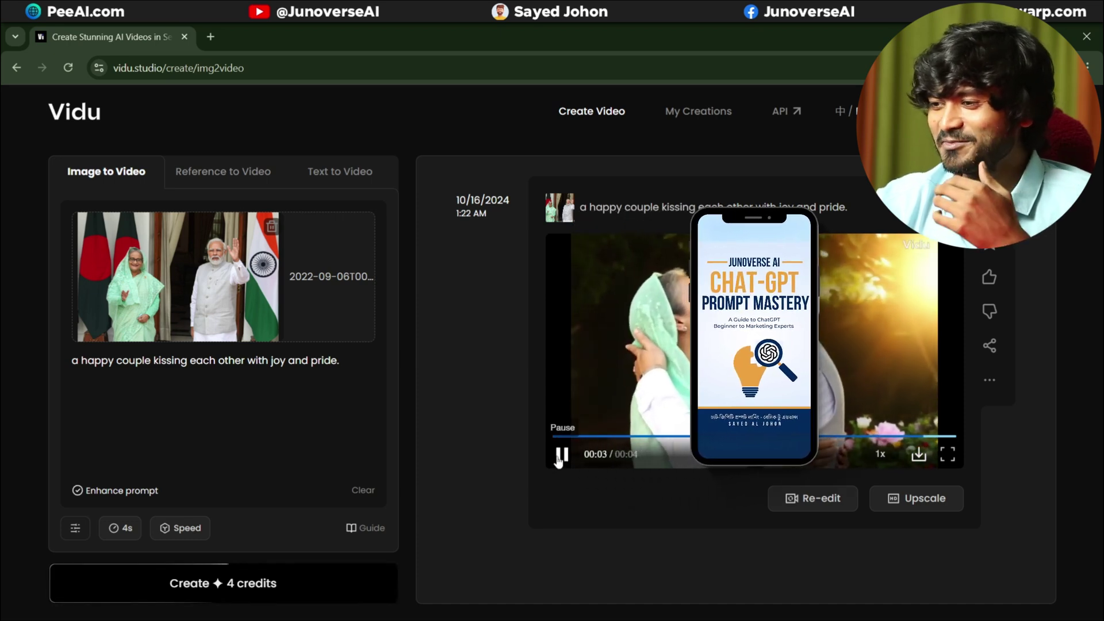
- Replace the source photo with the green-background podcast image and create a 4-second video from "2 person podcasting and shaking their hands"
left_click(272, 227)
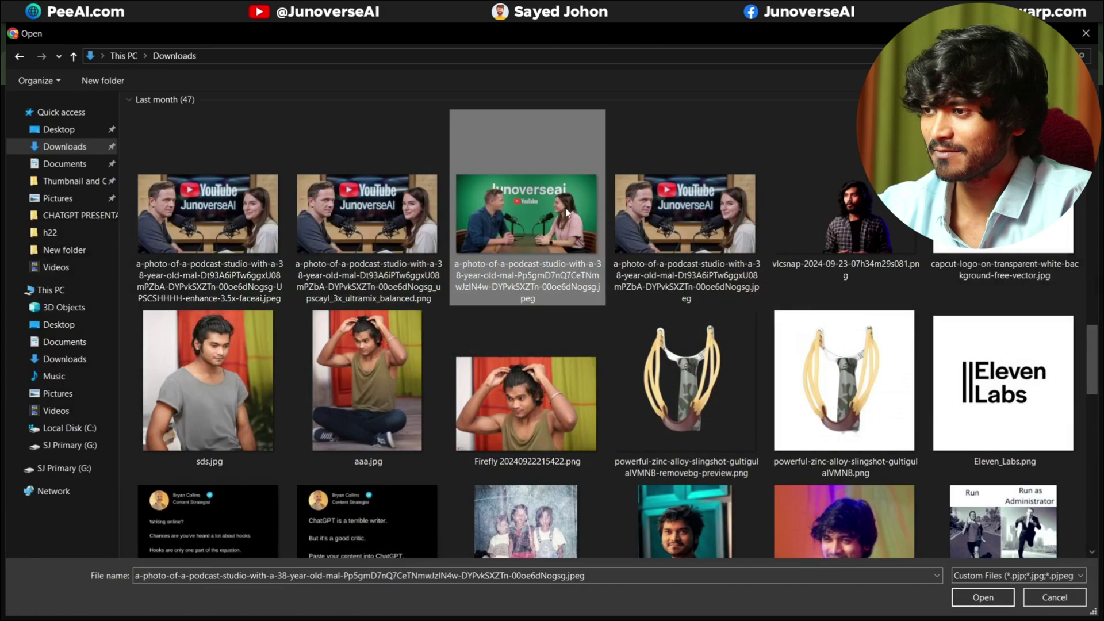
double_click(566, 213)
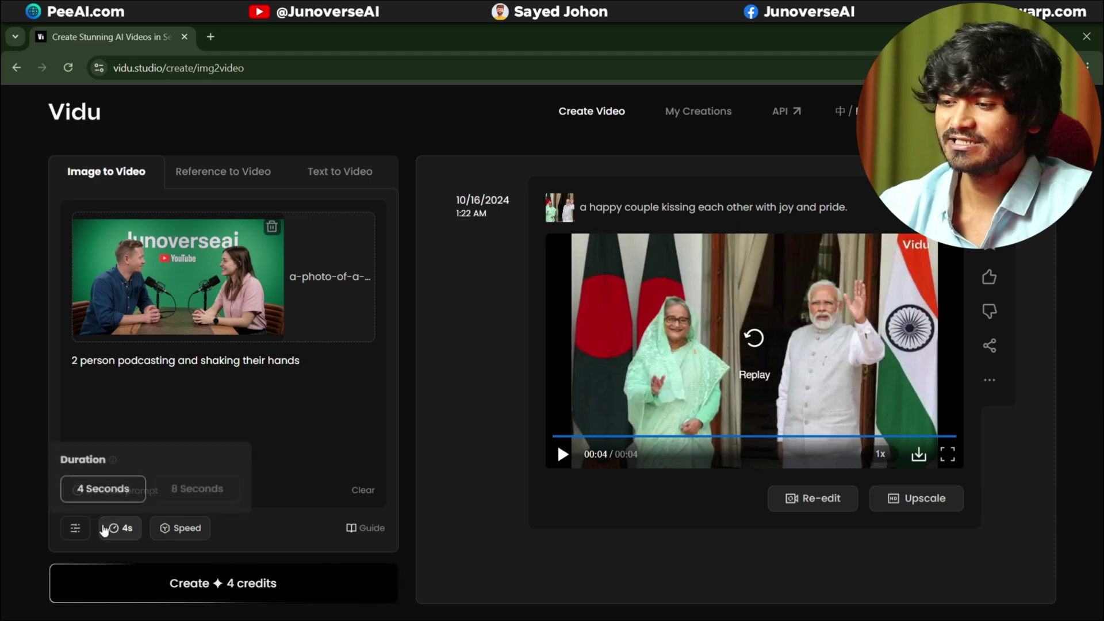
left_click(119, 585)
- Switch to the Clock stopwatch, time the podcast video's generation and reset the stopwatch
key("alt+Tab")
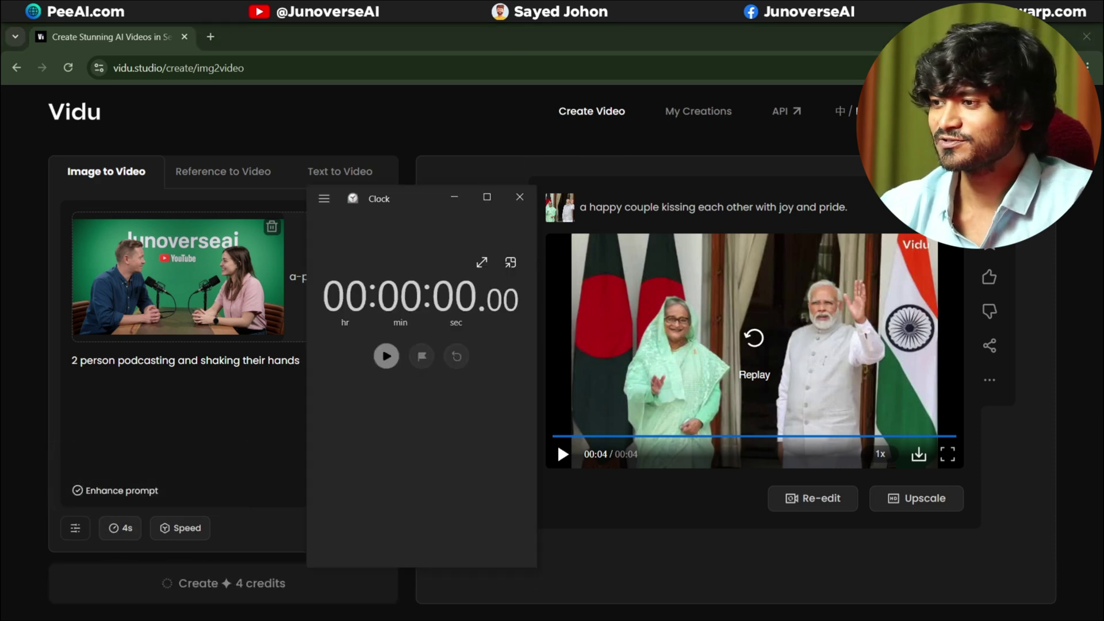
left_click(385, 354)
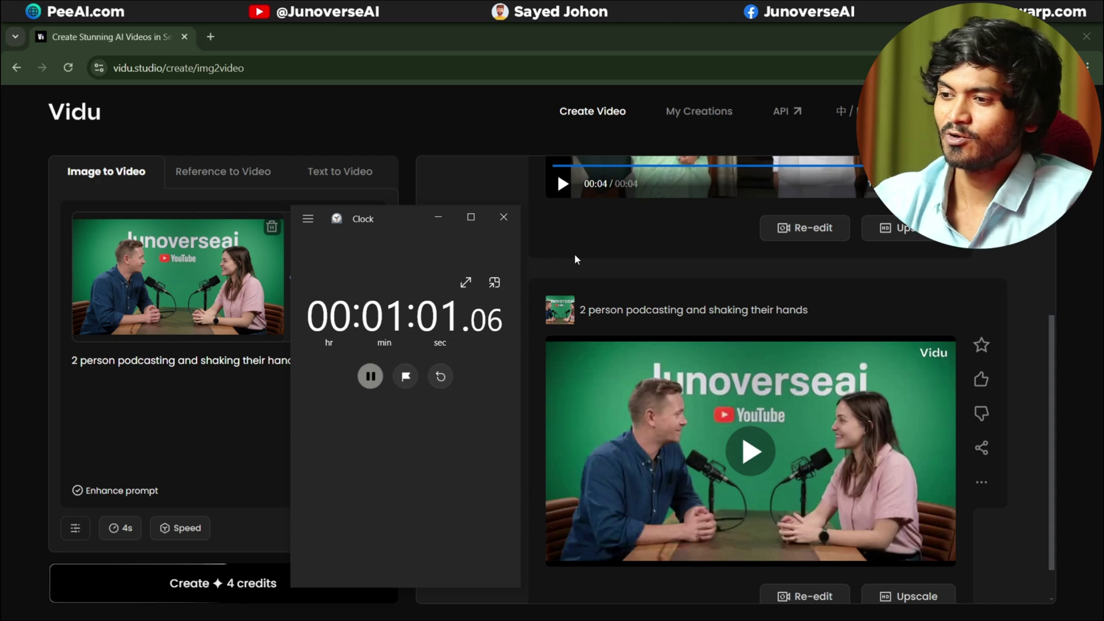
left_click(375, 376)
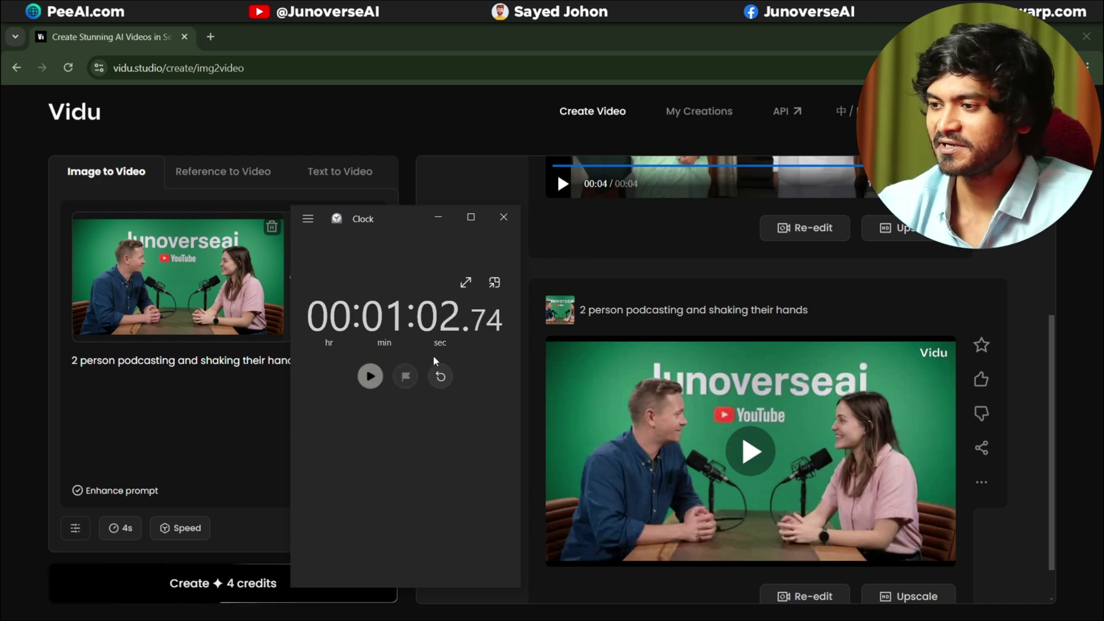
left_click(440, 377)
- Play the generated podcast video in the results list
left_click(750, 451)
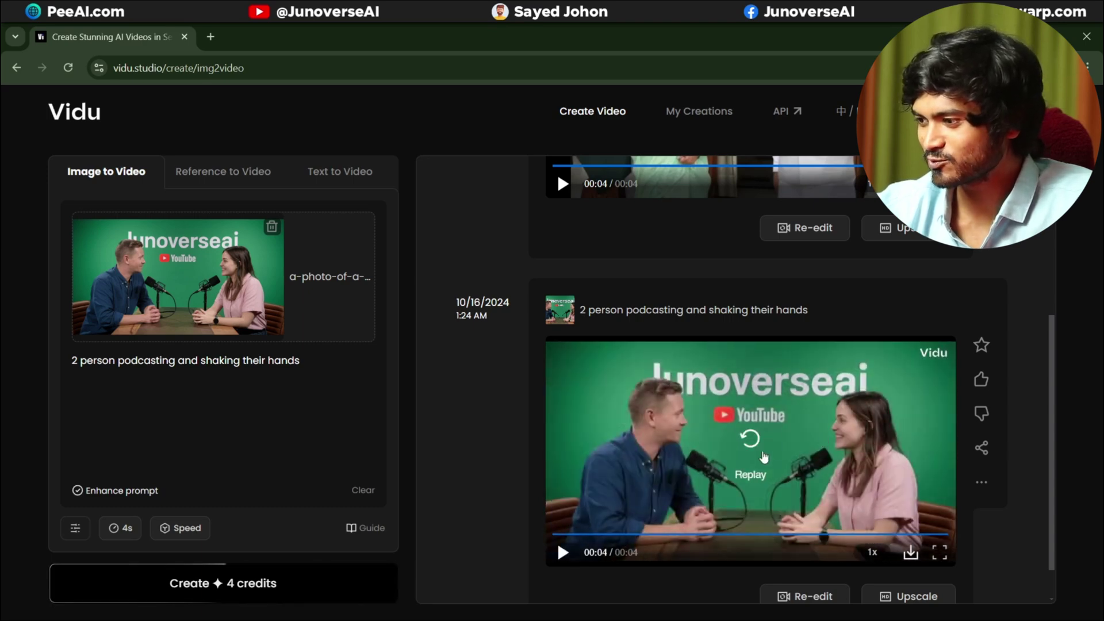
scroll(776, 406, "down", 1)
scroll(776, 406, "up", 1)
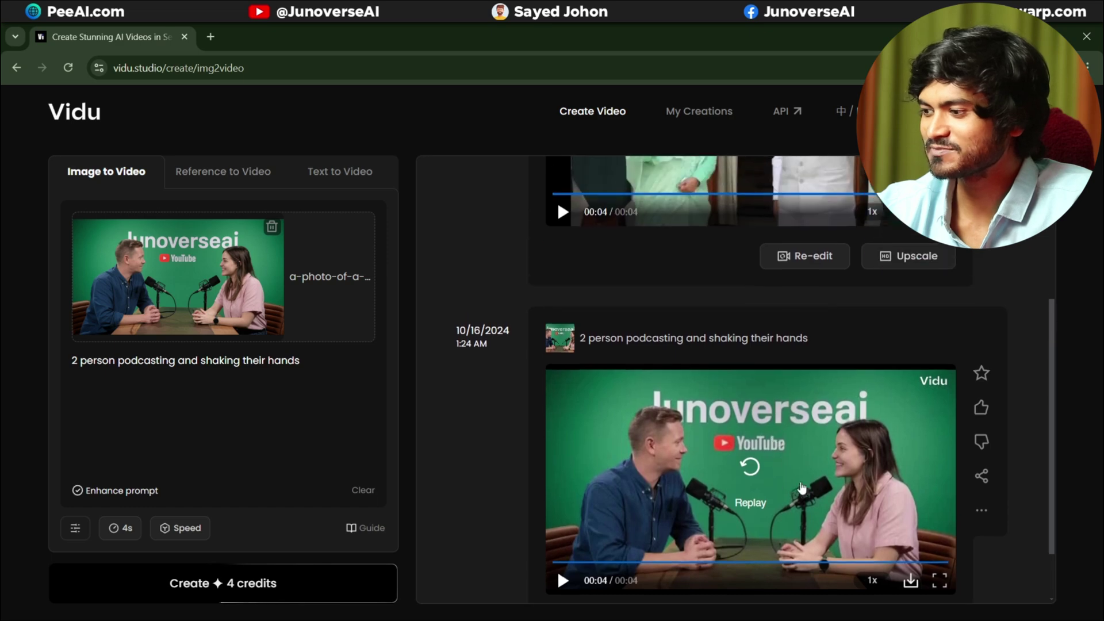
scroll(804, 460, "down", 1)
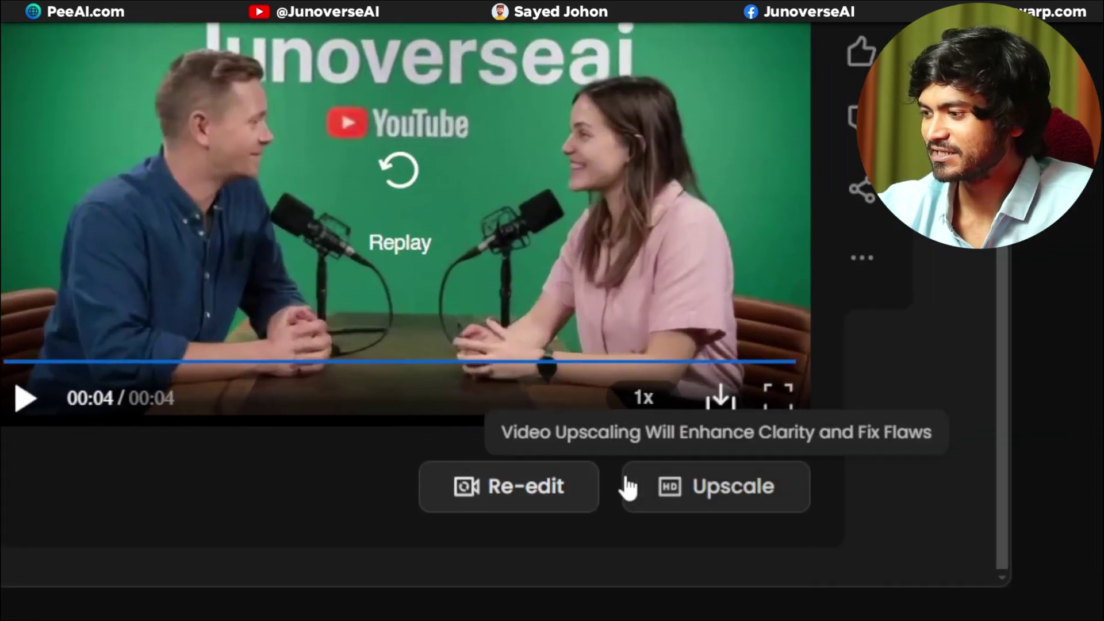
- Upscale the podcast video, confirming the credit charge, and time the processing with the Clock stopwatch
left_click(678, 482)
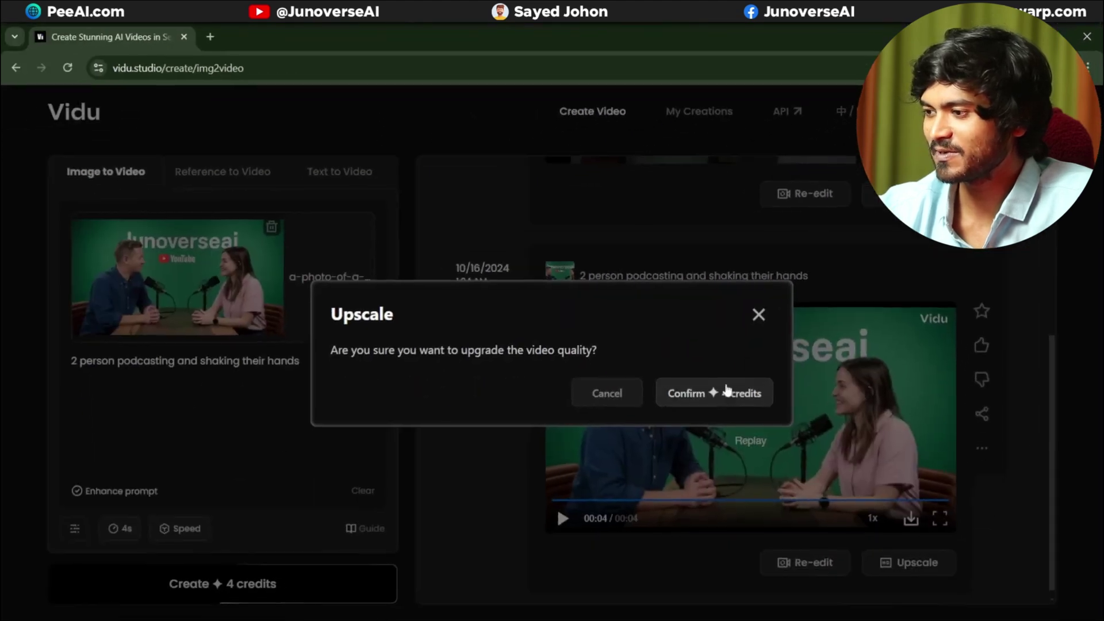
left_click(716, 395)
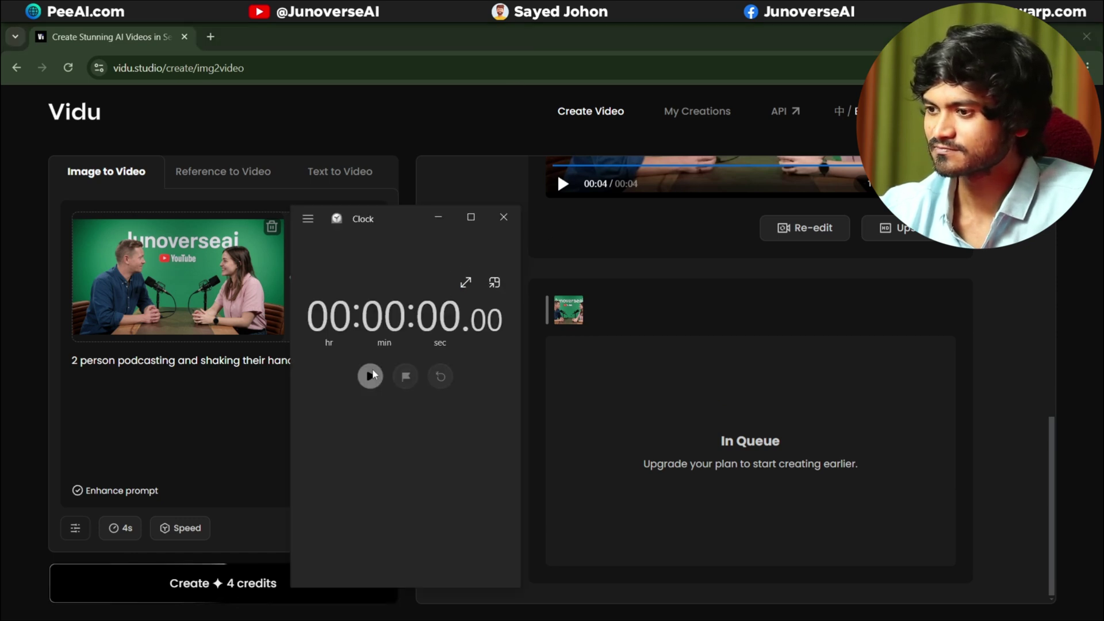
left_click(370, 376)
left_click(370, 376)
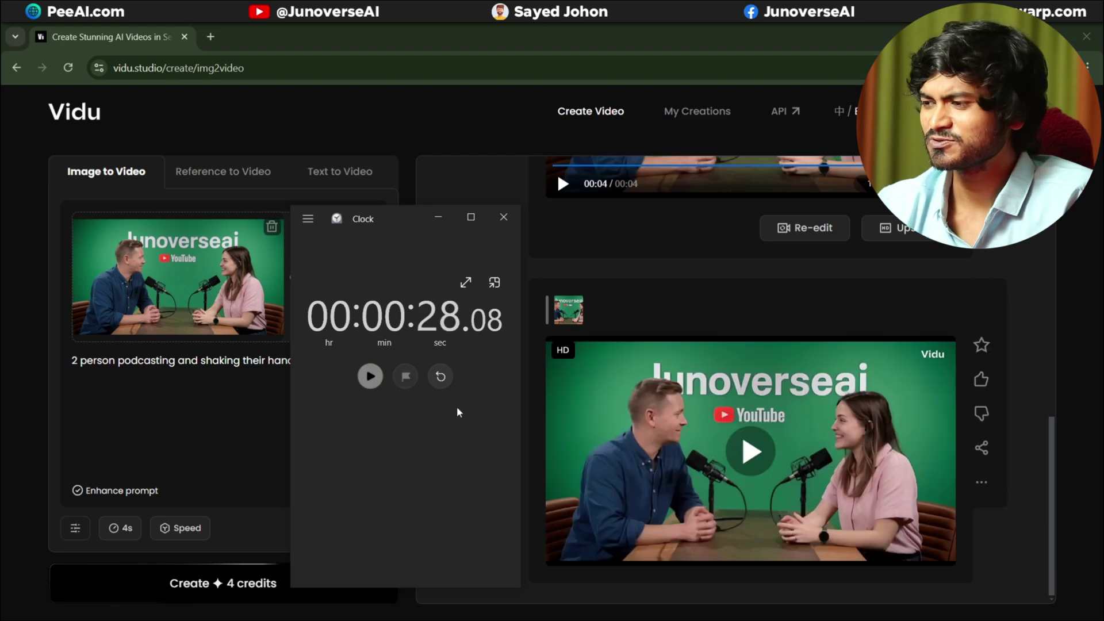
- Preview the upscaled HD podcast video, download it and replay the file from the start in VLC media player
left_click(752, 450)
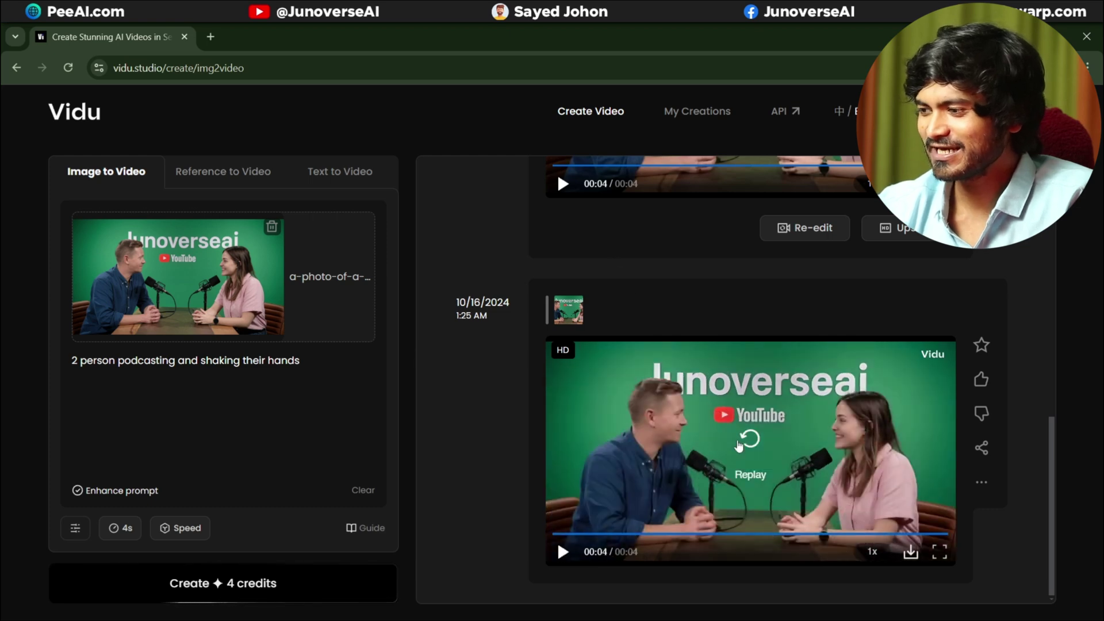
left_click(738, 446)
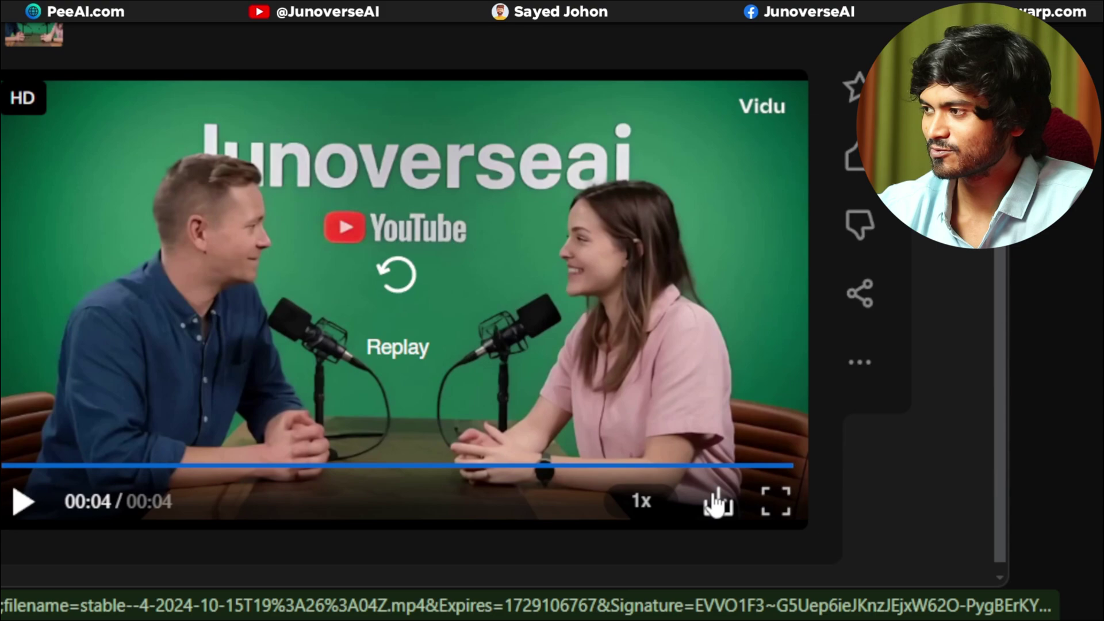
scroll(715, 505, "down", 3)
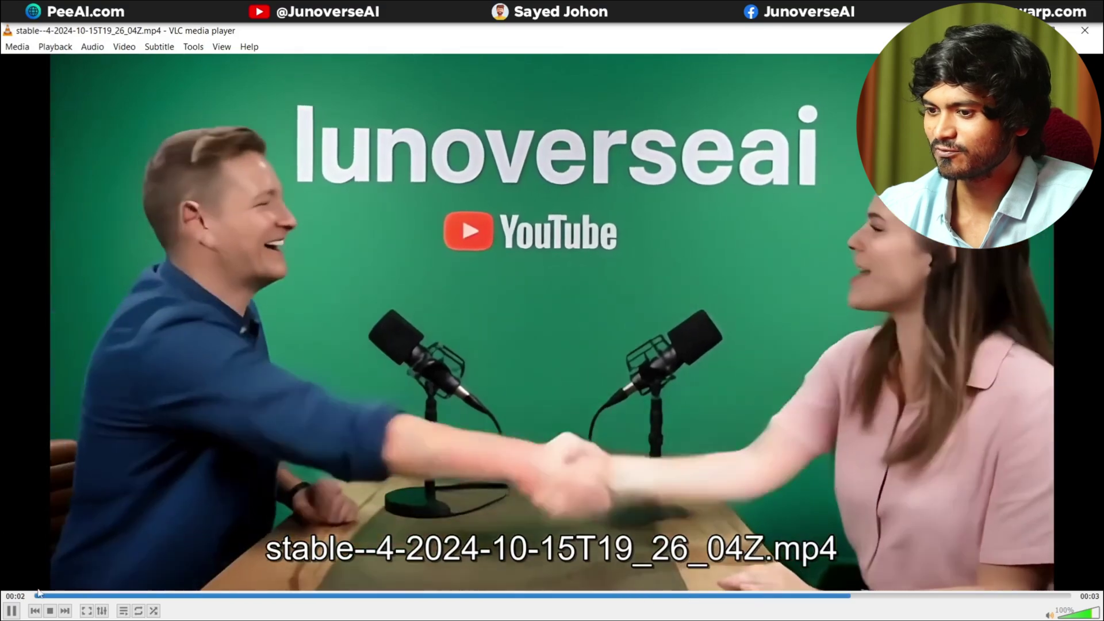
left_click(38, 595)
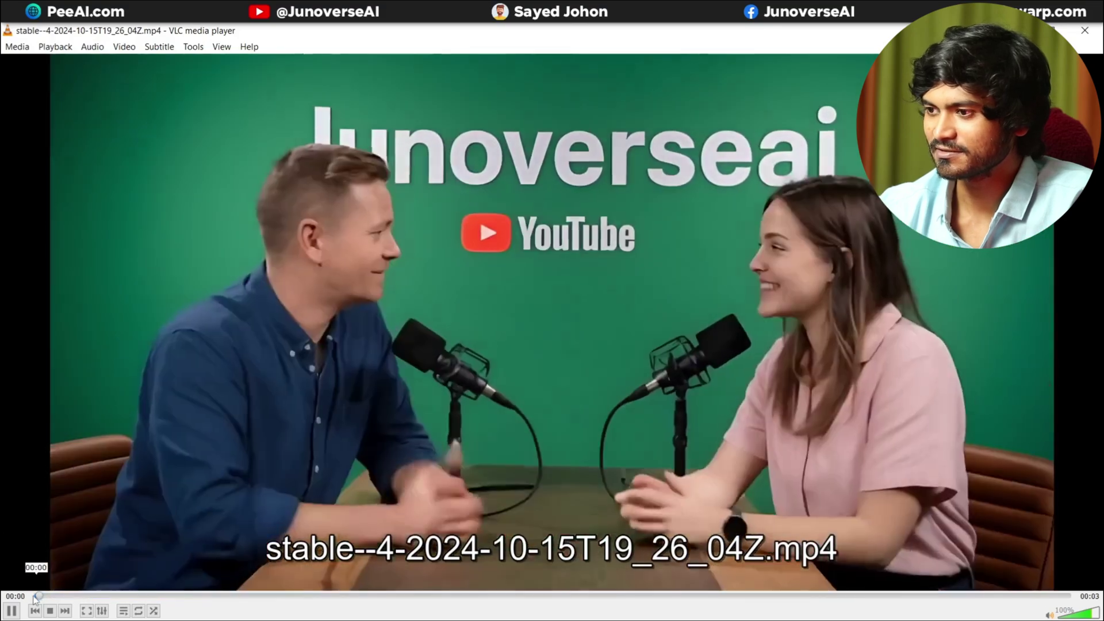
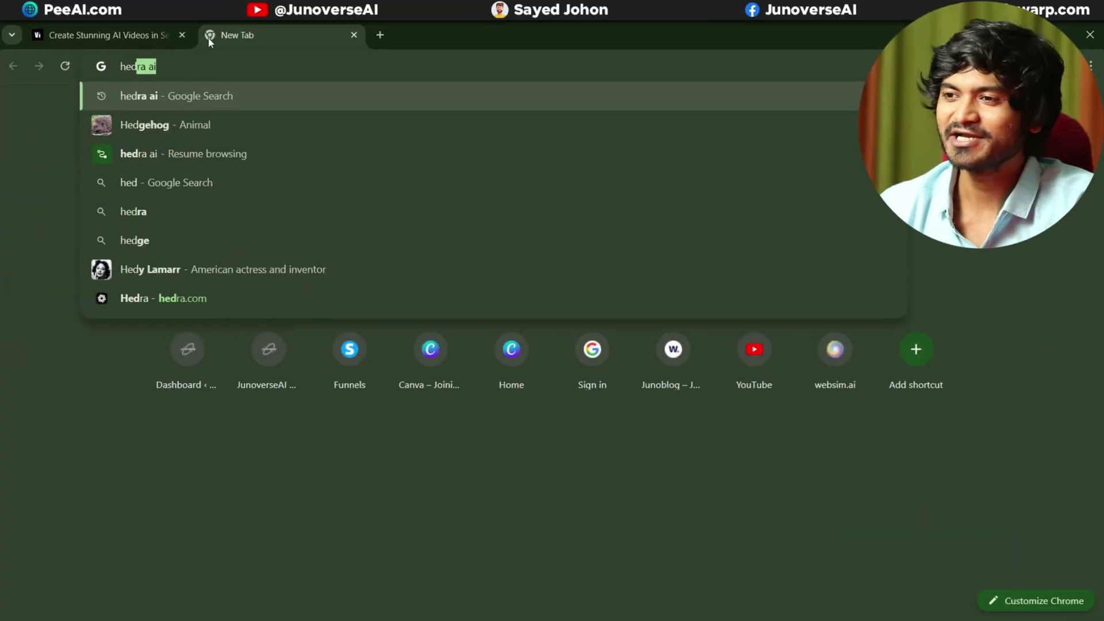
- Search for "hedra ai" in a new browser tab and sign in to Hedra with Google
key("Return")
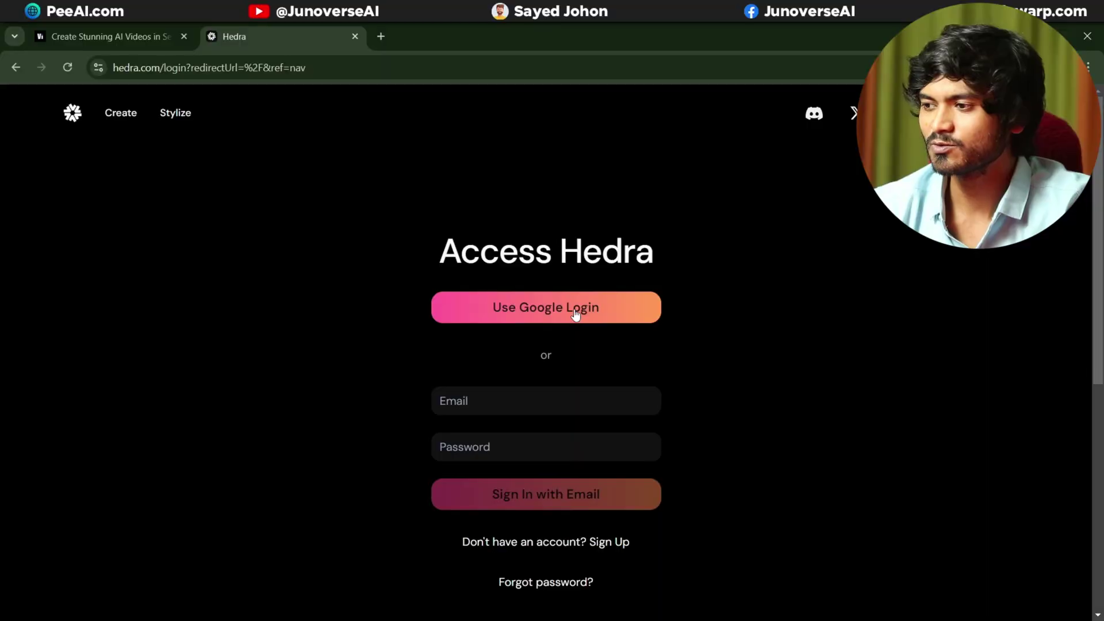
left_click(574, 313)
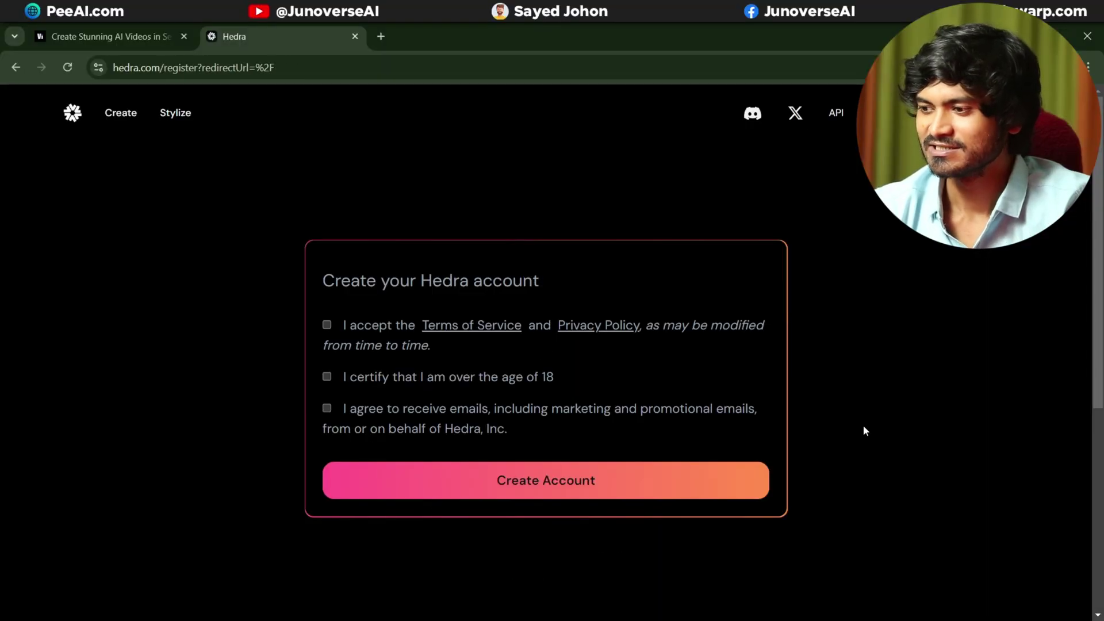
- Create the Hedra account, accepting the terms, age certification and promotional emails, and open its Create page
left_click(326, 377)
left_click(327, 408)
left_click(539, 480)
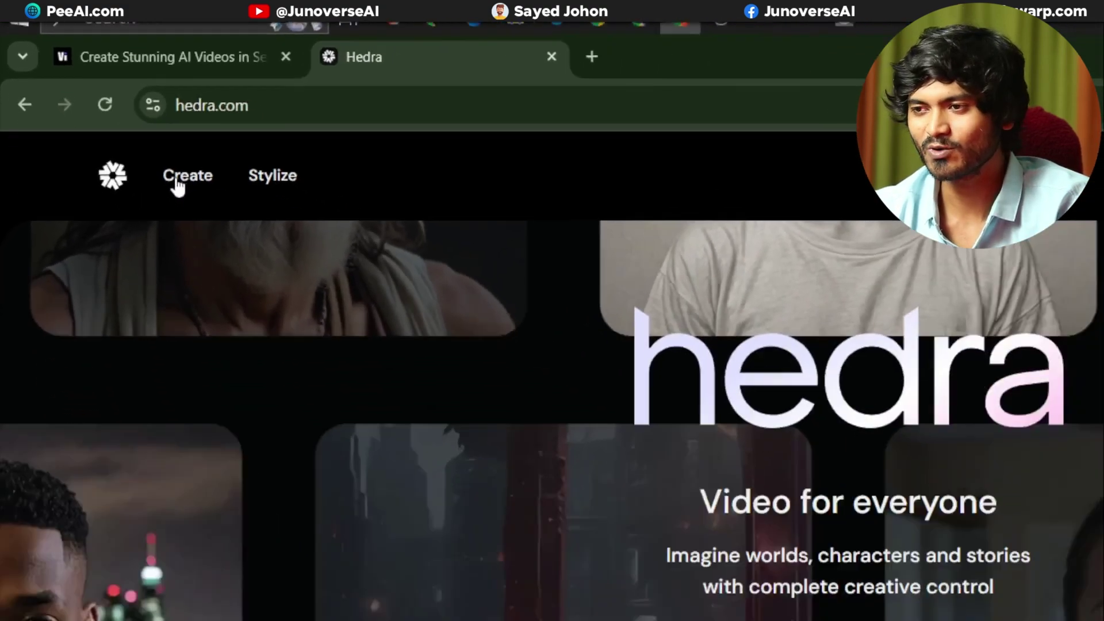
left_click(177, 183)
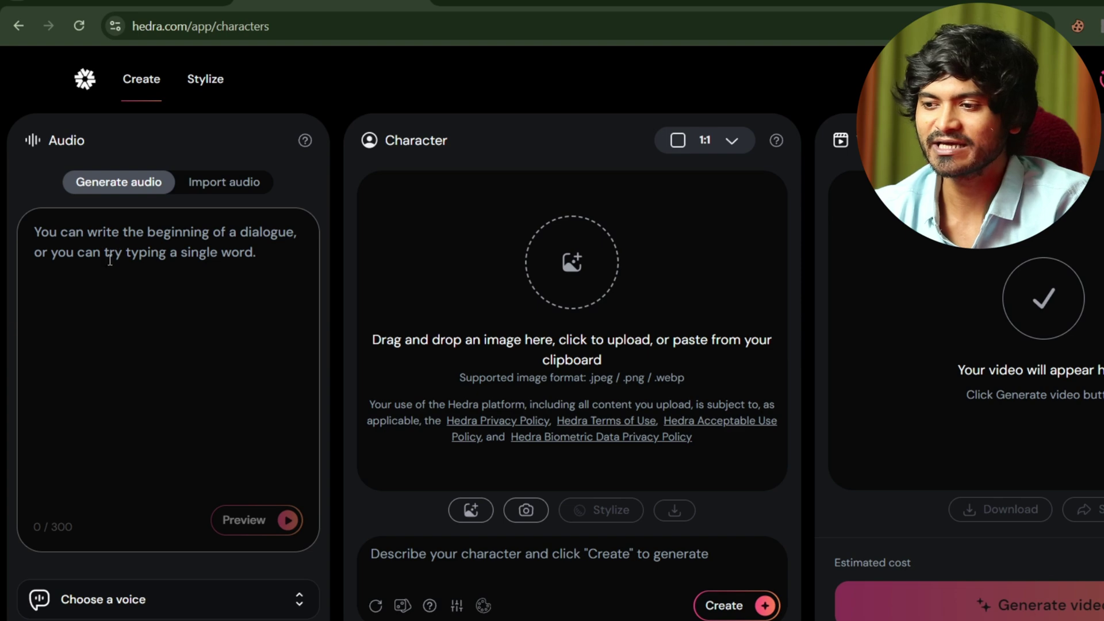
- Record a voice clip of about 6 seconds as the character's audio instead of generating speech from text
left_click(199, 183)
left_click(143, 190)
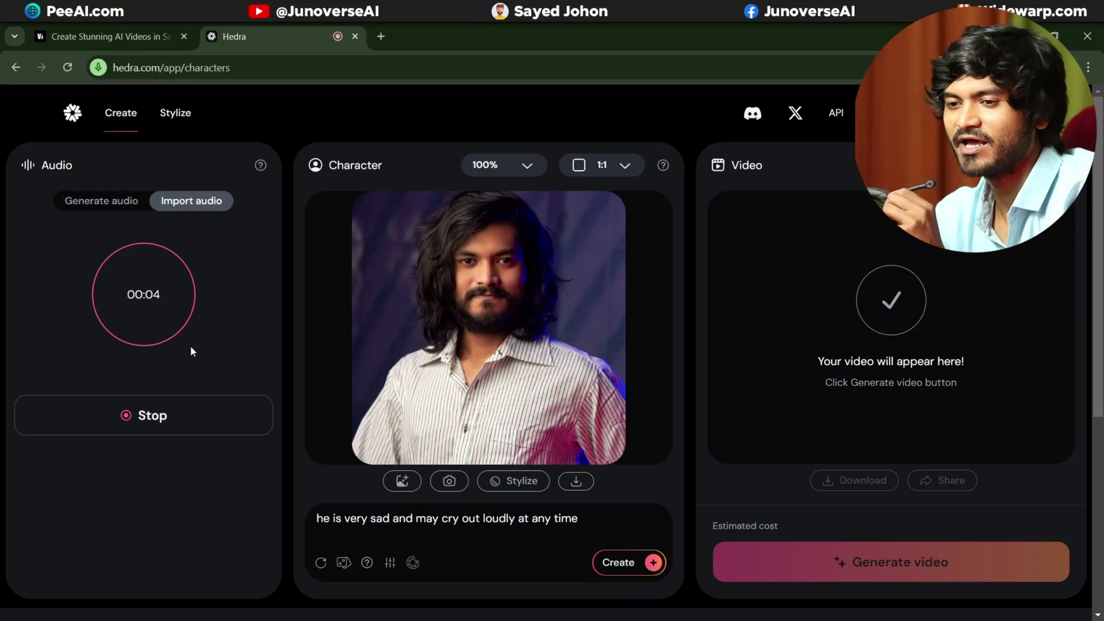
left_click(120, 415)
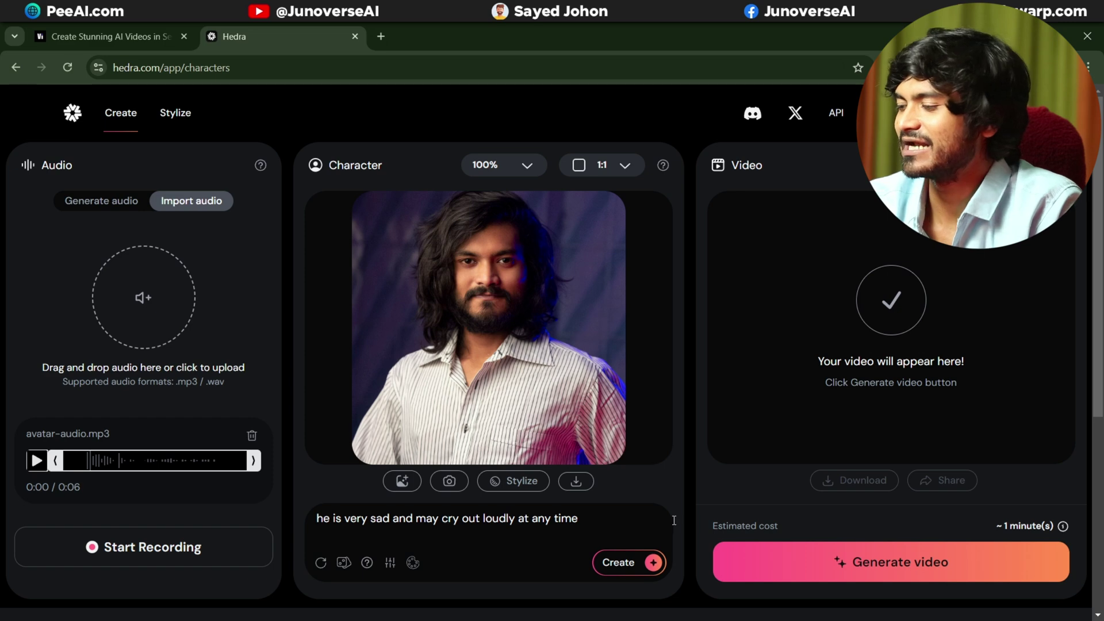
- Generate the talking video from the portrait and recorded audio, and time the processing with the Clock stopwatch
left_click(843, 561)
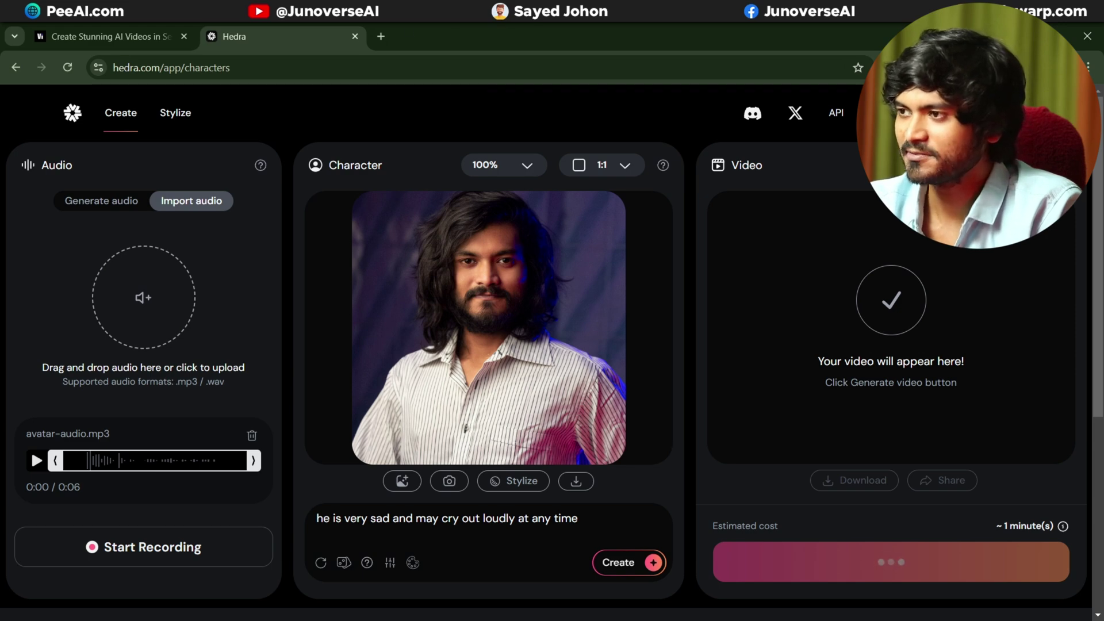
key("alt+Tab")
left_click(440, 376)
left_click(370, 376)
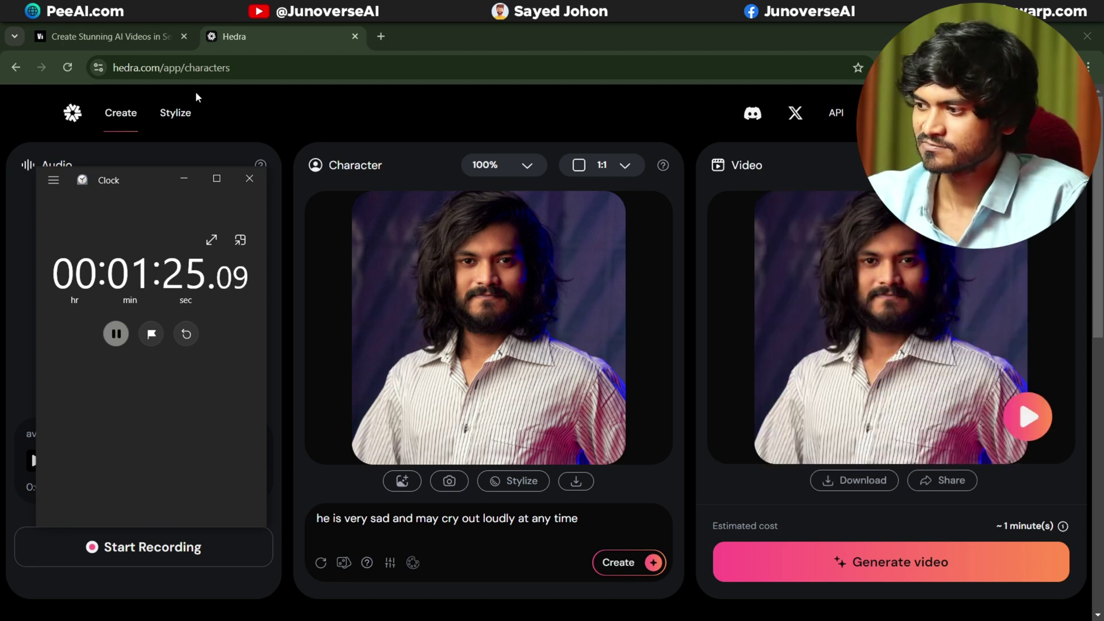
left_click(115, 334)
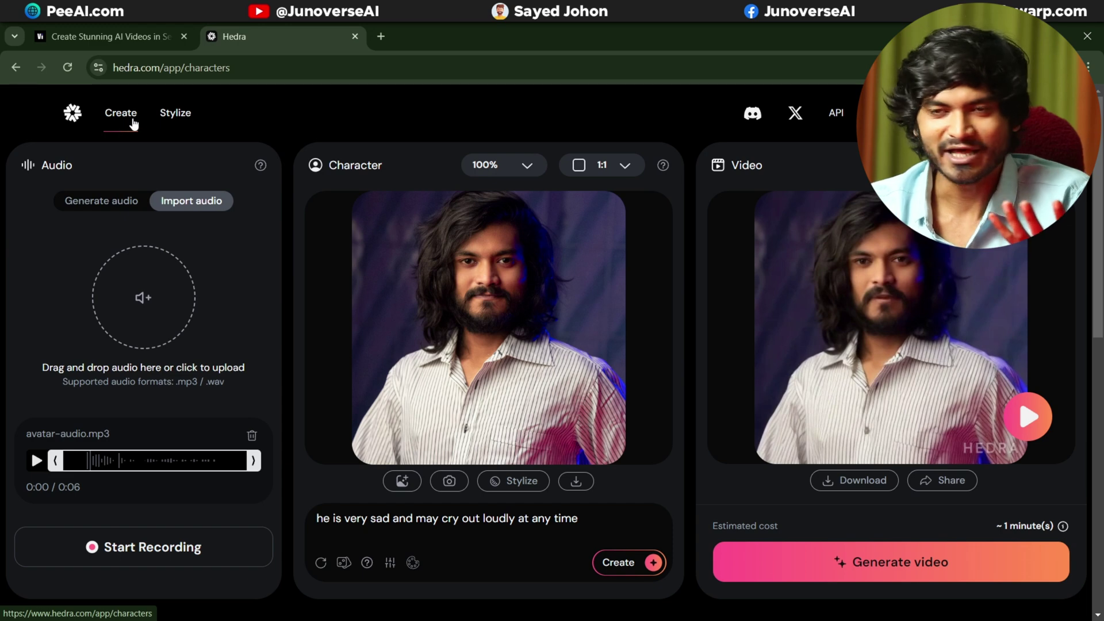
- Open Hedra's Stylize page and add the portrait photo of the man in the striped shirt
left_click(177, 117)
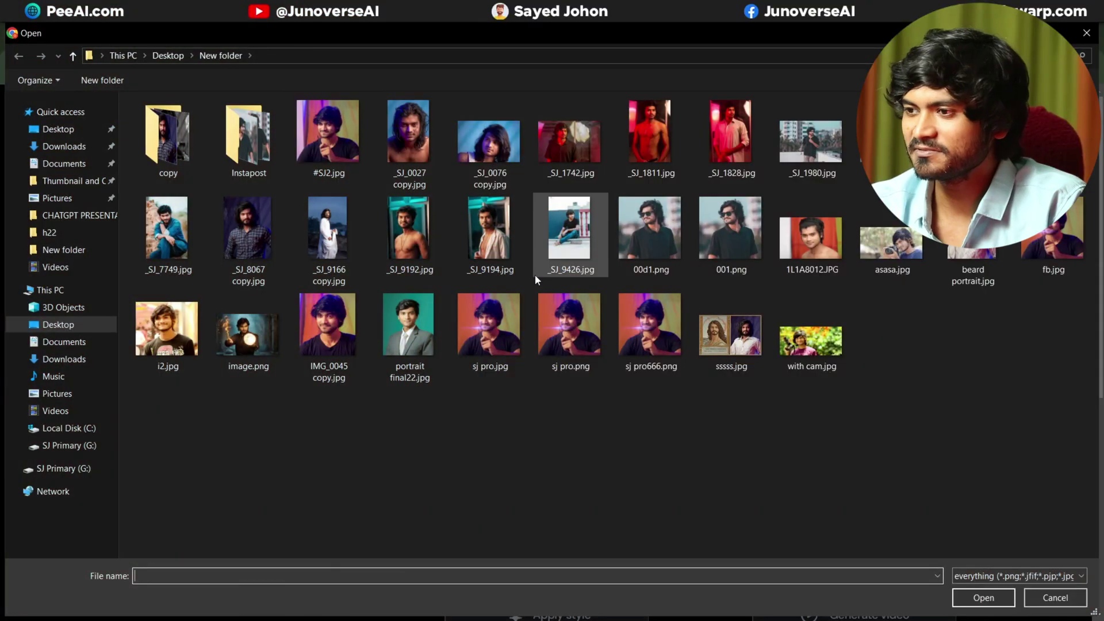
key("Escape")
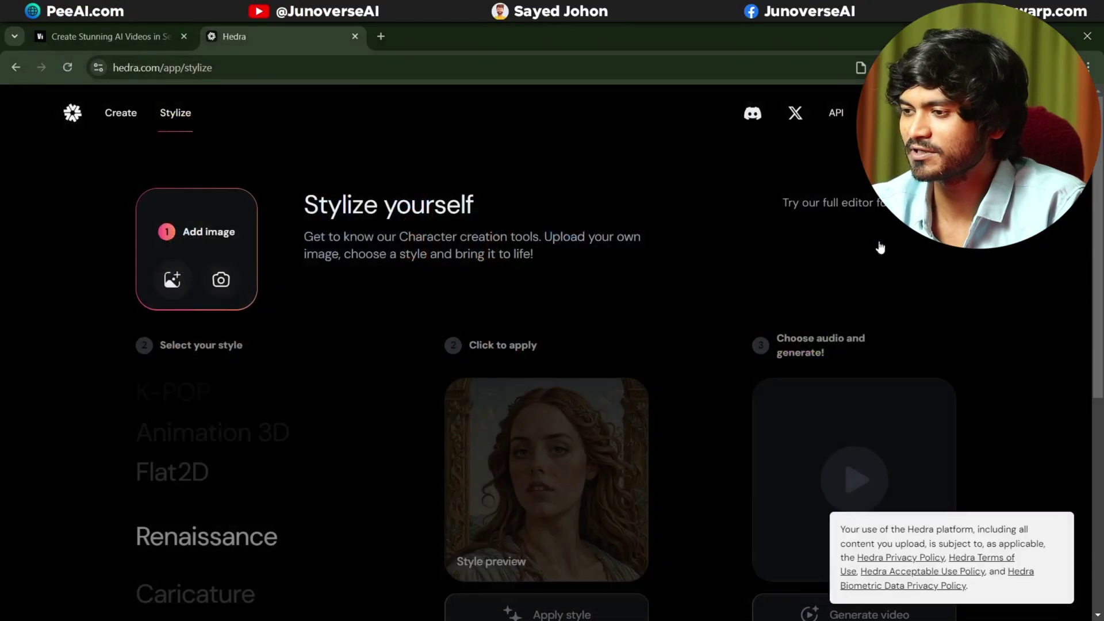
scroll(418, 294, "down", 4)
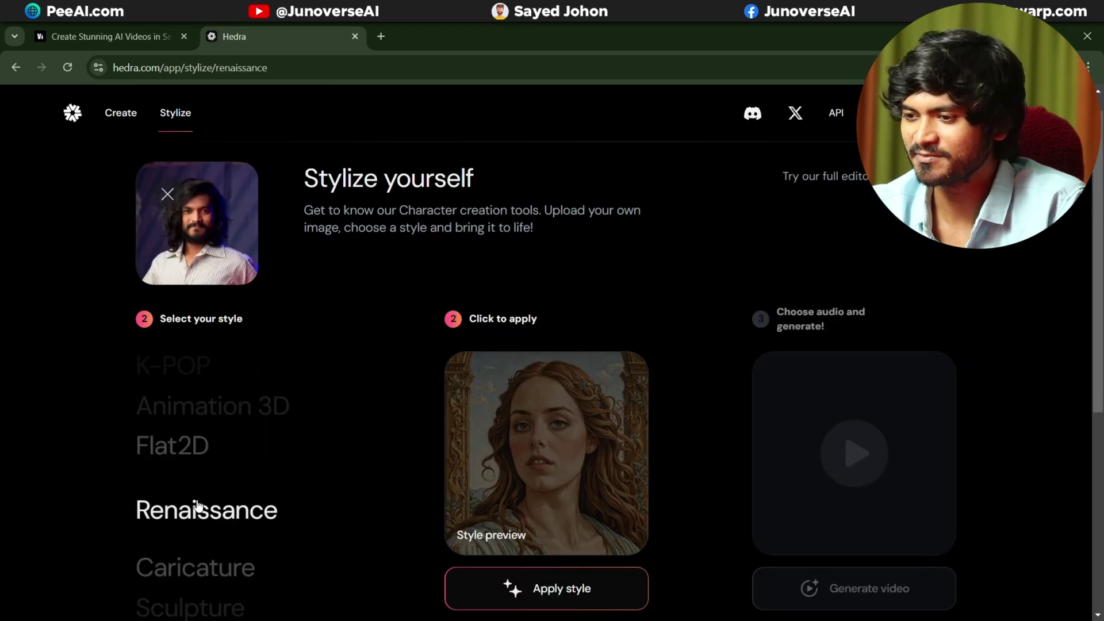
- Choose the Anime style for the uploaded portrait and apply it
scroll(198, 504, "down", 1)
scroll(197, 504, "down", 1)
scroll(192, 531, "down", 6)
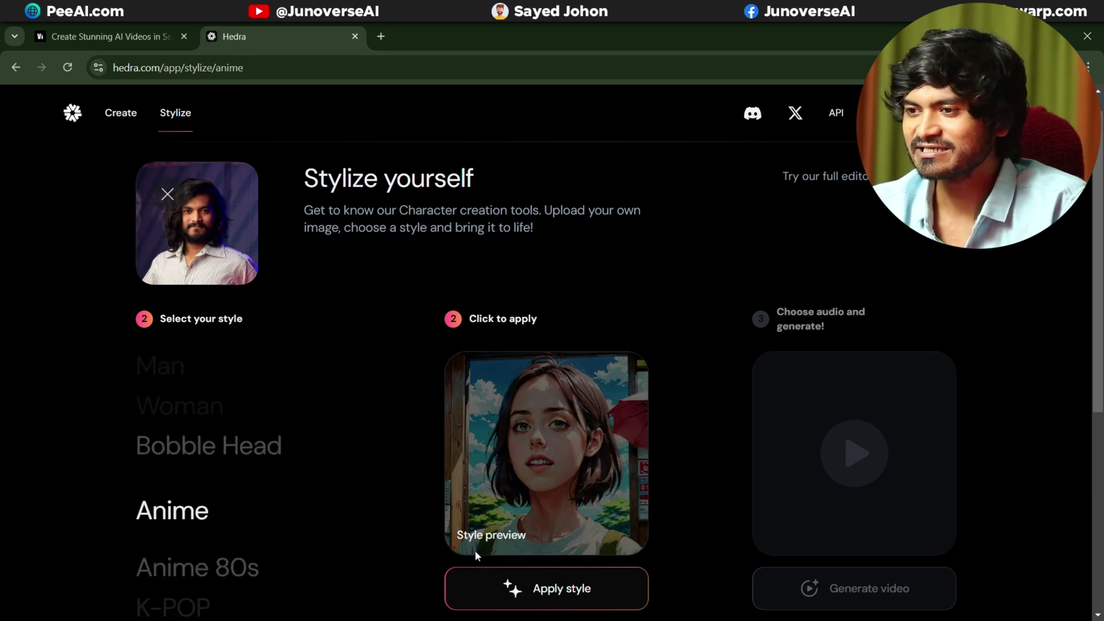
mouse_move(237, 215)
left_click(496, 464)
scroll(623, 454, "down", 3)
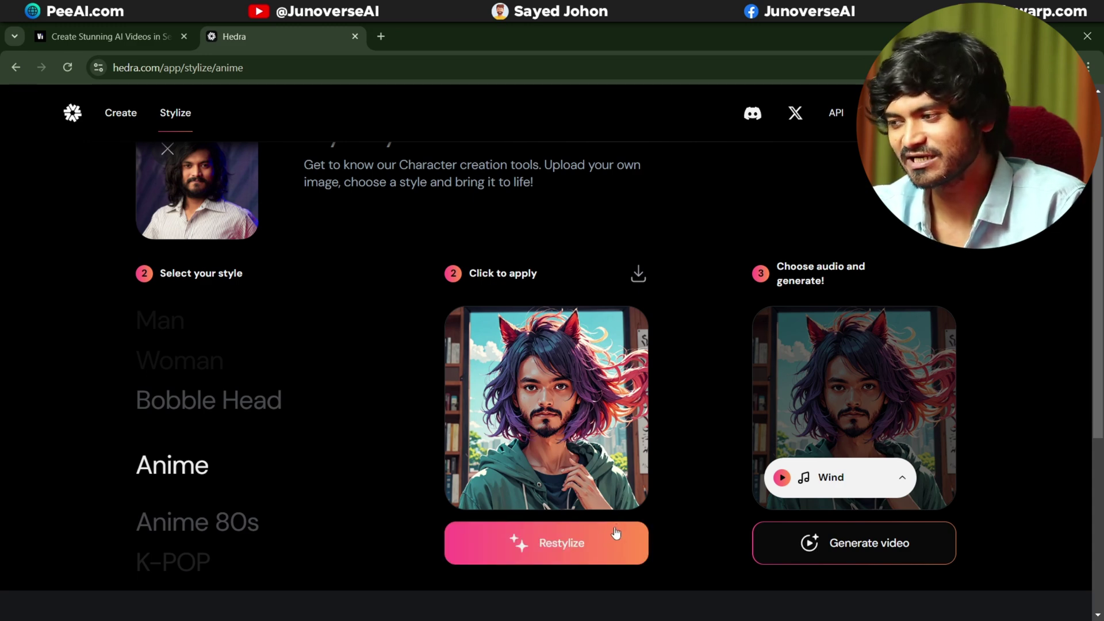
- Select the "Let's create" audio, generate the anime portrait's video and time the processing with the Clock stopwatch
left_click(895, 478)
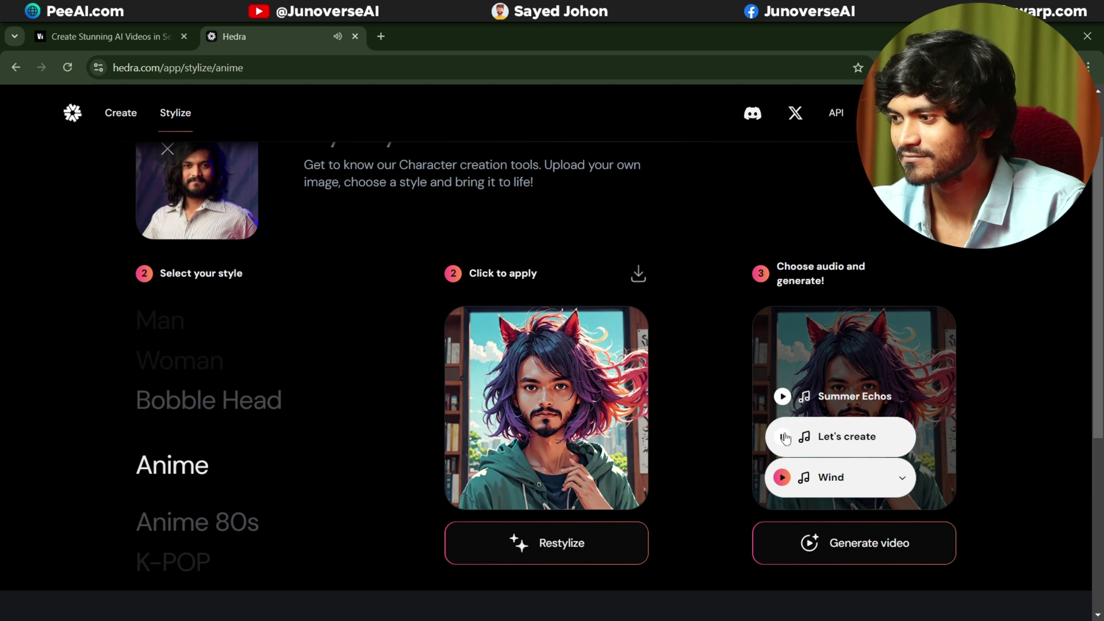
left_click(841, 440)
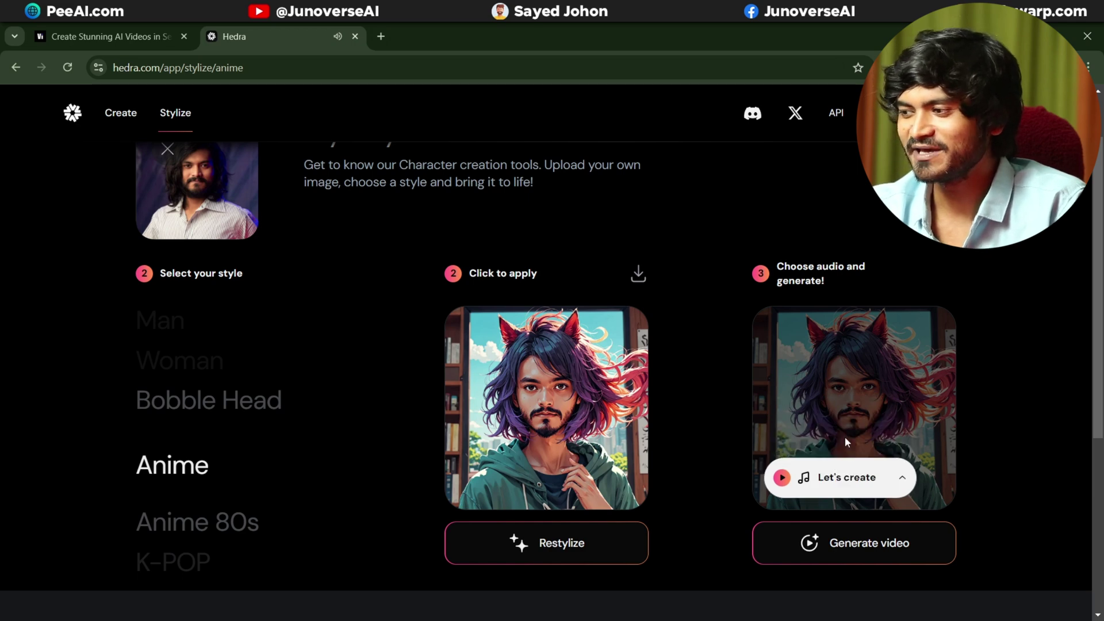
left_click(854, 550)
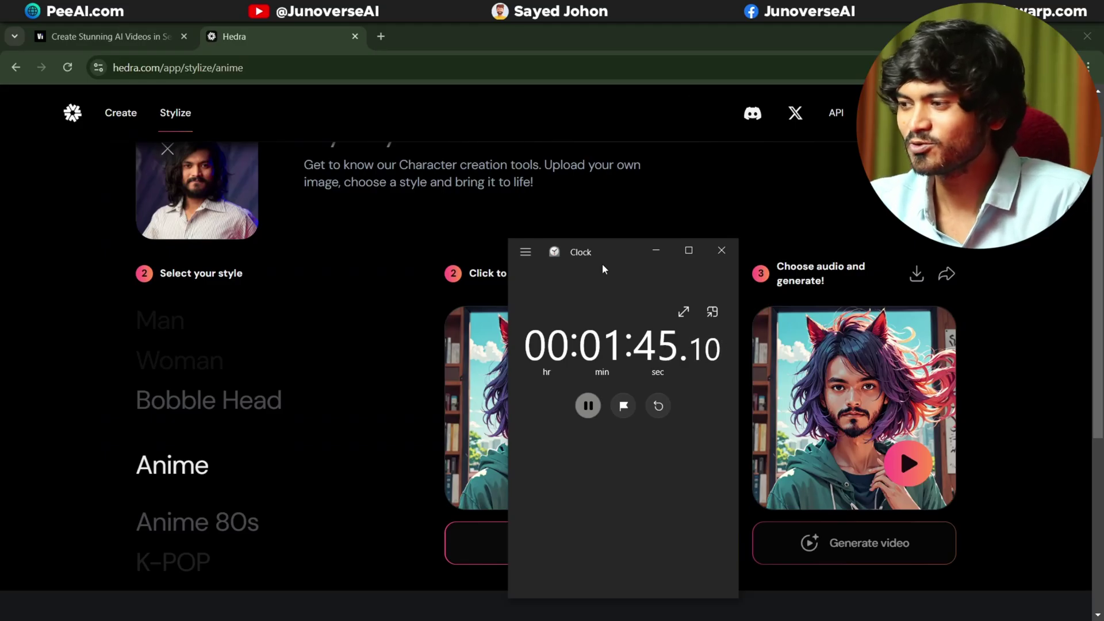
left_click(588, 405)
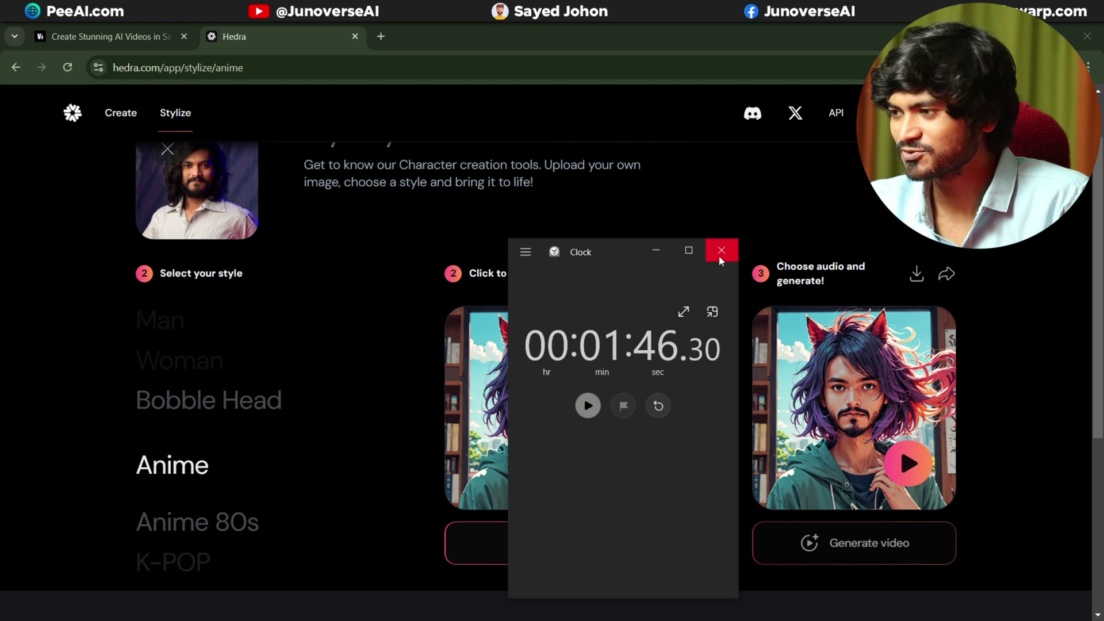
left_click(656, 250)
- Play the generated anime video, download it and open the downloaded file in VLC media player
scroll(862, 374, "down", 1)
left_click(915, 438)
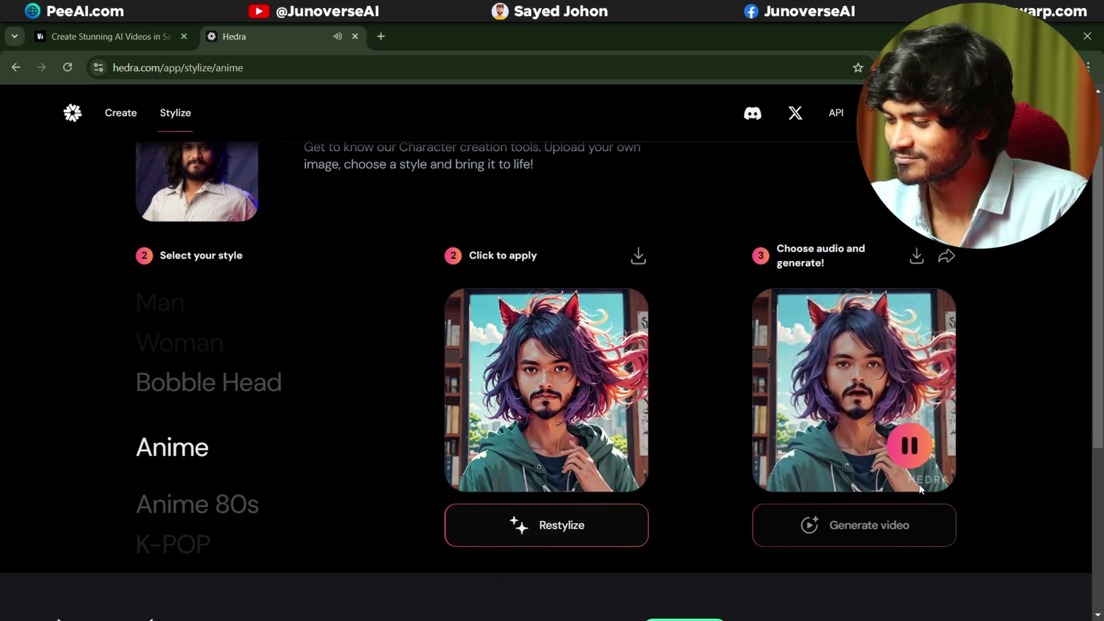
left_click(915, 258)
double_click(961, 311)
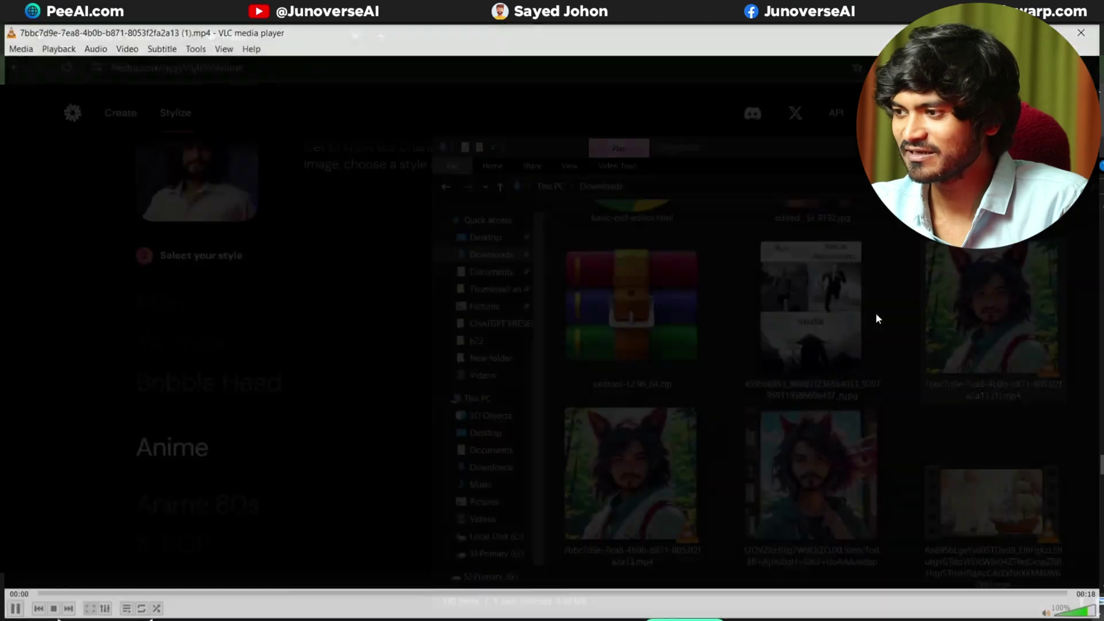
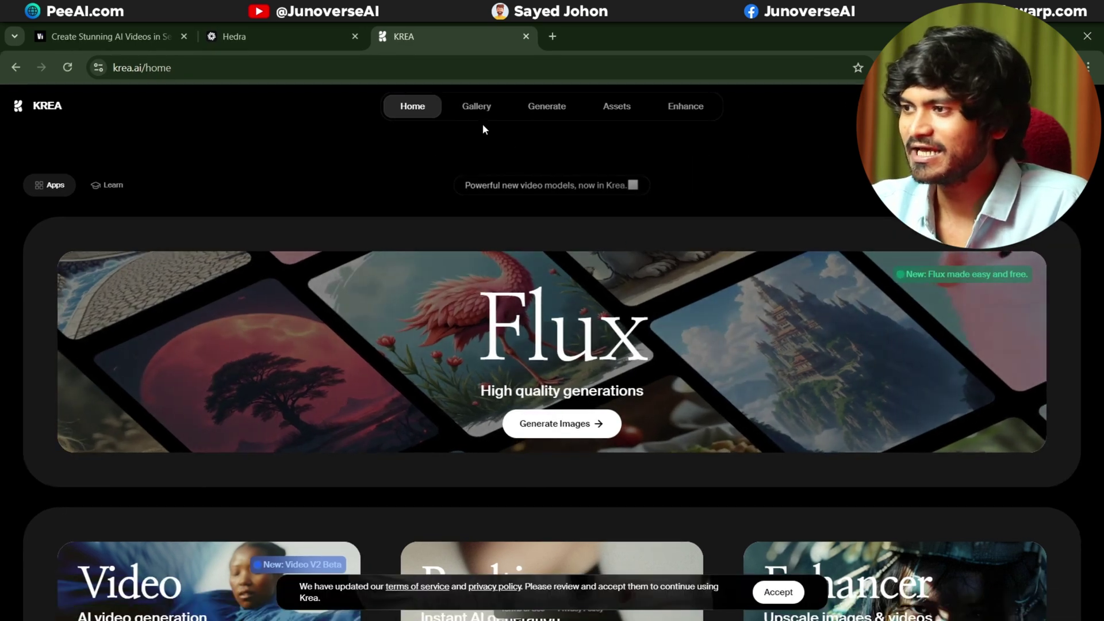
- Examine the sample videos in Krea's gallery, opening "360 degree spin" and "Beating Heart Camero" to view their prompts
mouse_move(530, 111)
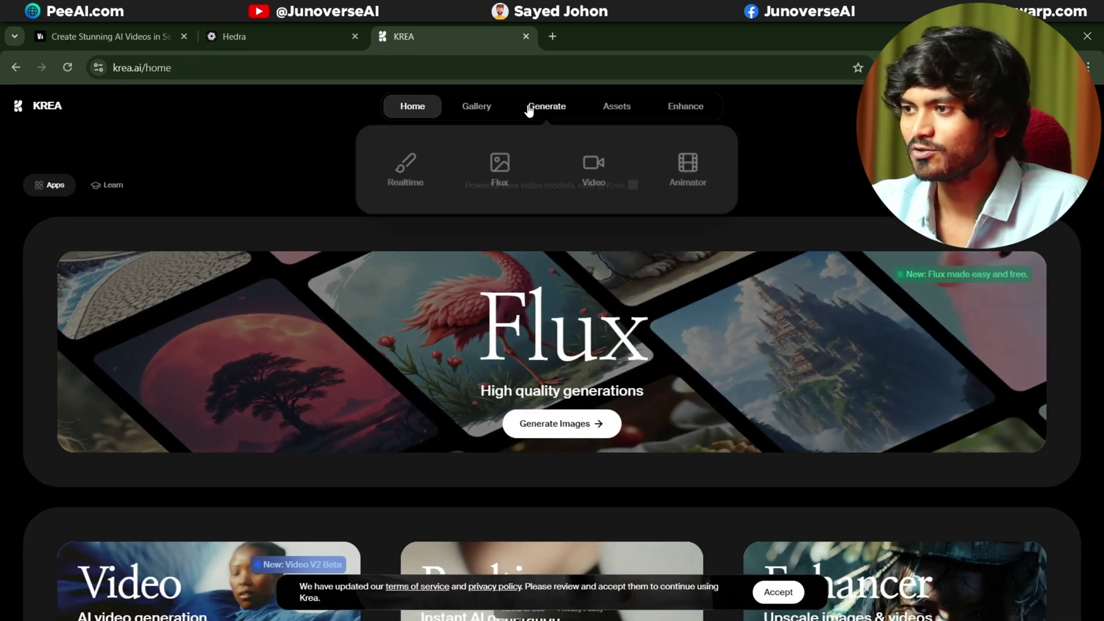
left_click(477, 111)
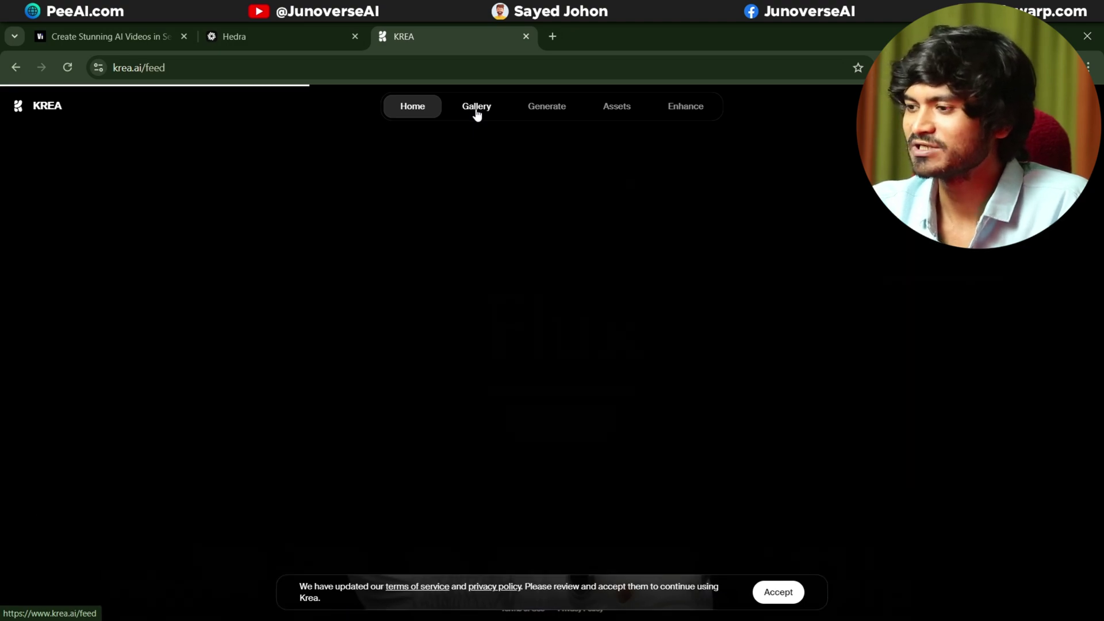
scroll(495, 258, "down", 1)
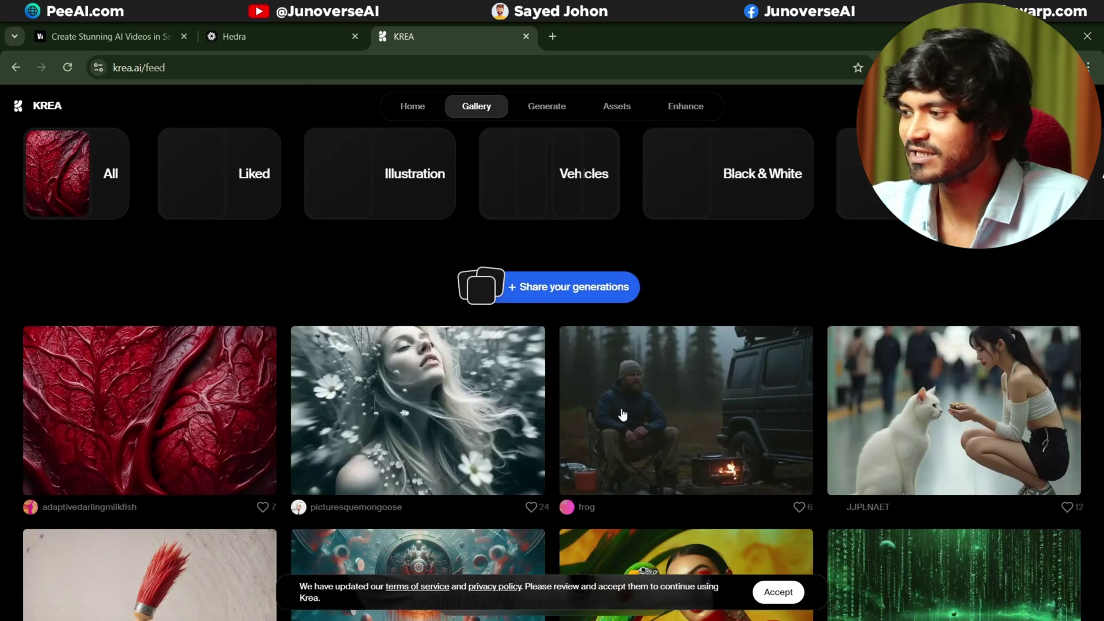
scroll(496, 270, "down", 3)
scroll(459, 391, "up", 3)
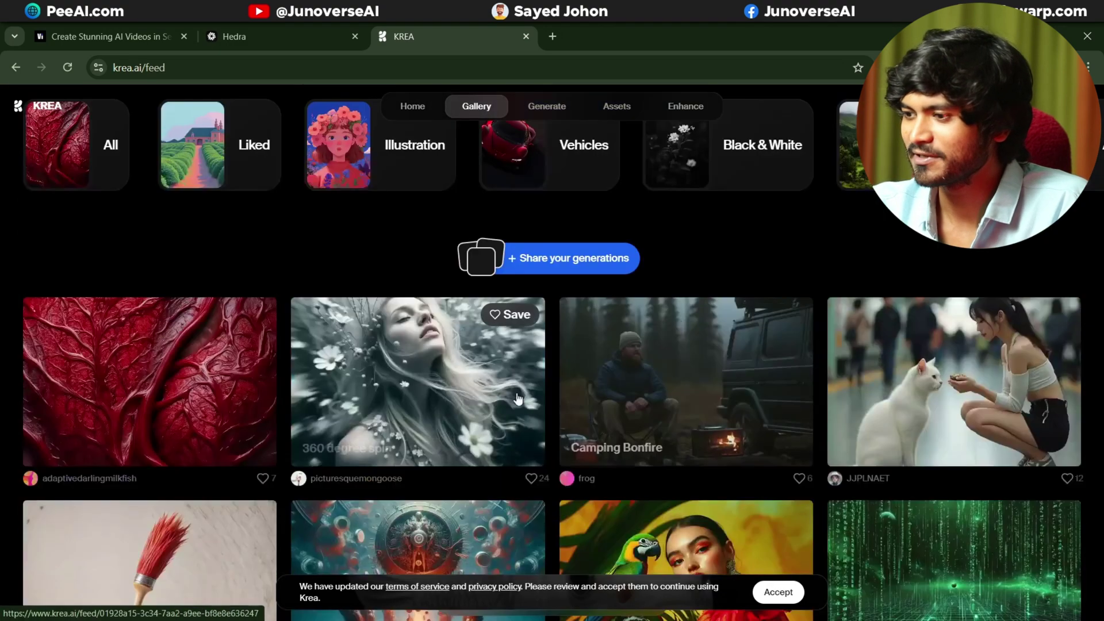
left_click(458, 385)
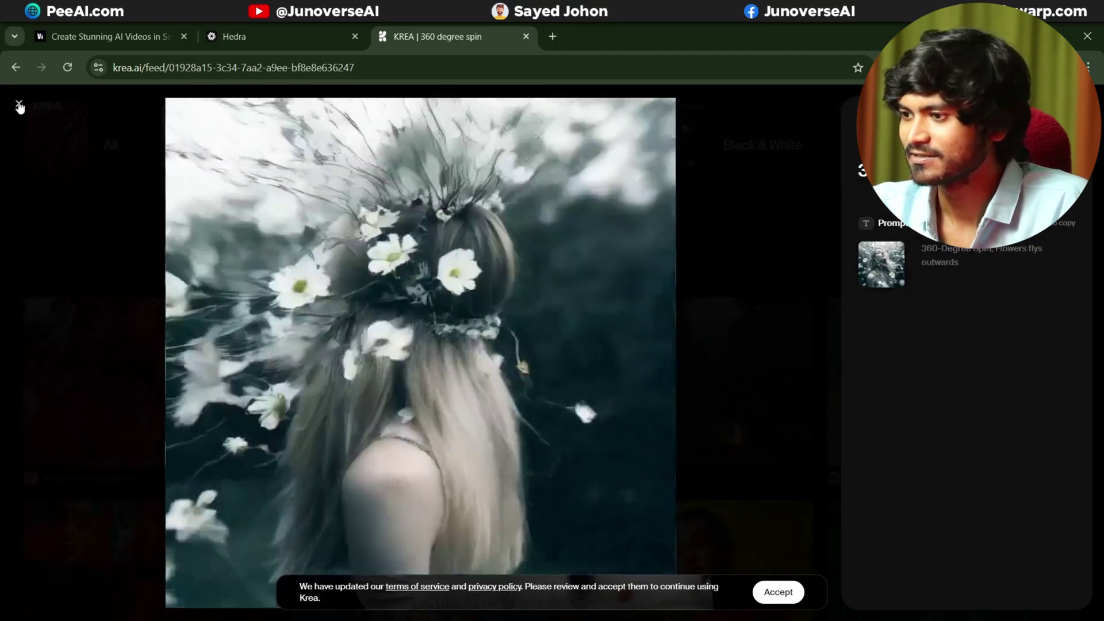
left_click(19, 105)
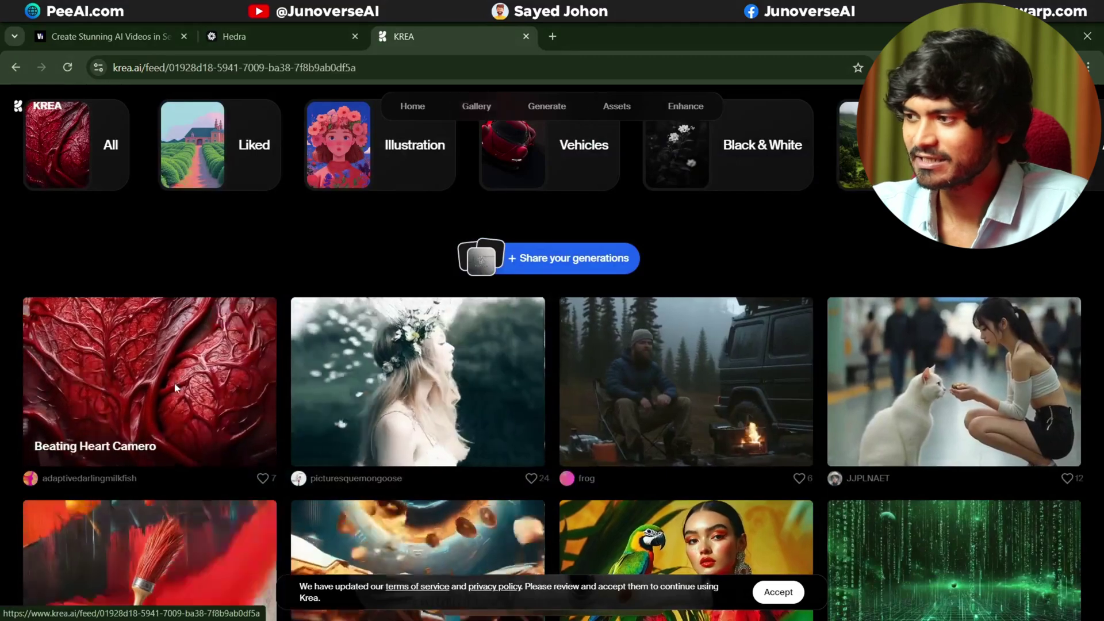
left_click(177, 390)
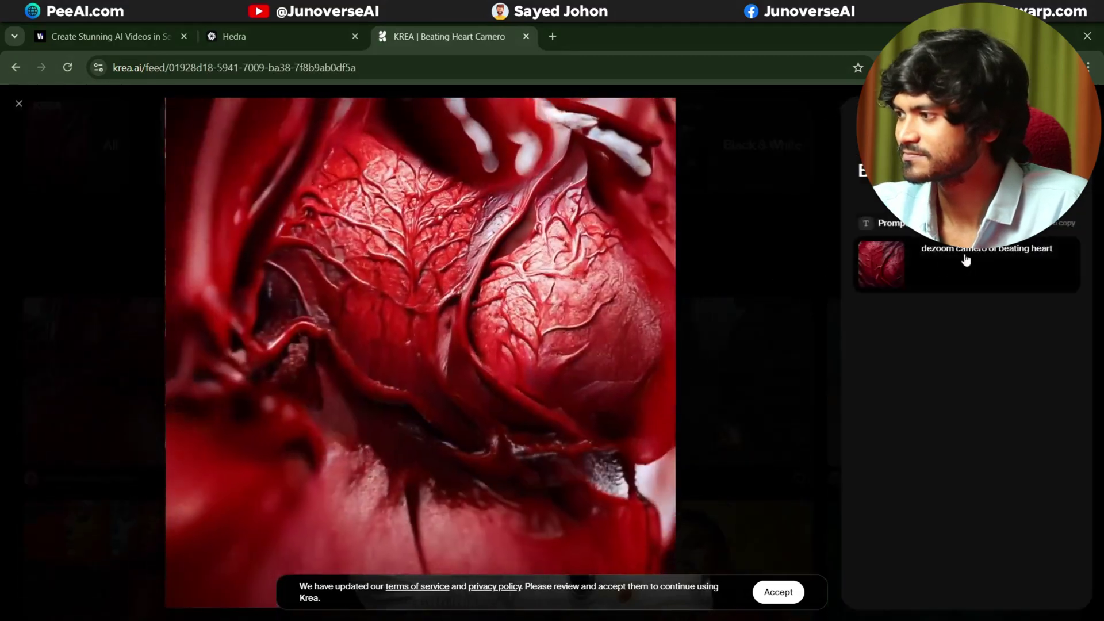
left_click(19, 104)
scroll(380, 382, "down", 3)
scroll(379, 383, "up", 4)
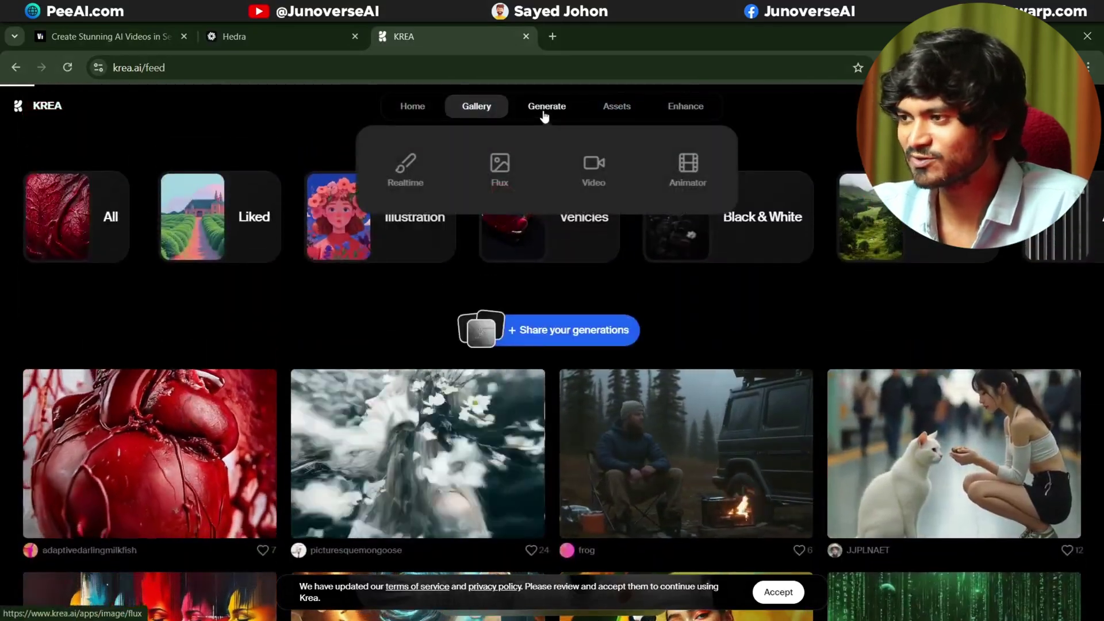
- Open Krea's Realtime image generator and replace the default prompt with "man holding a bo"
left_click(545, 110)
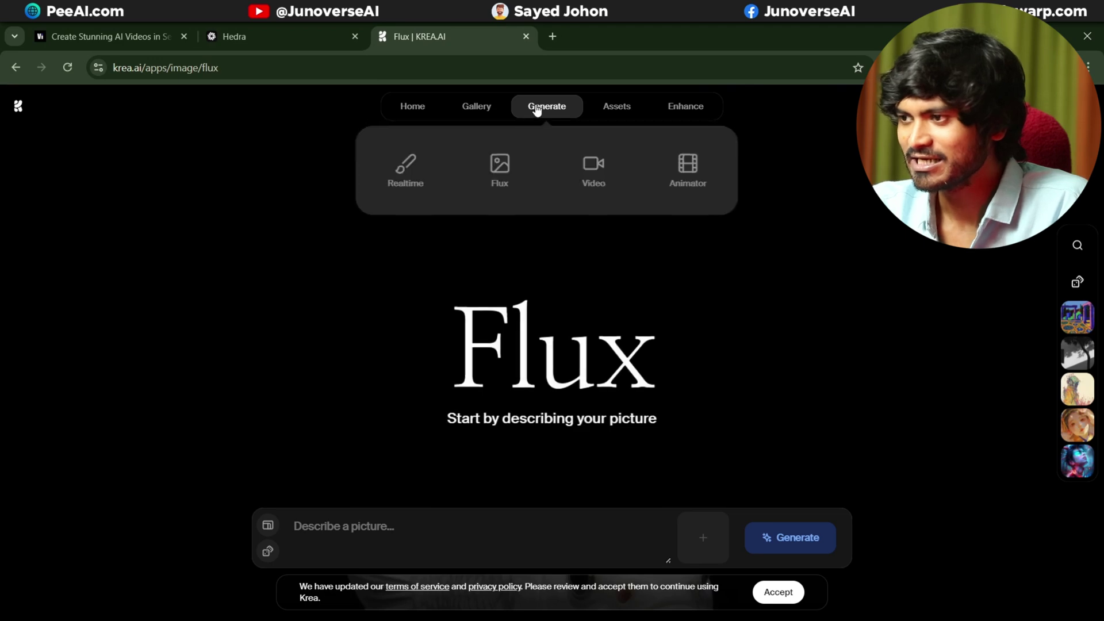
left_click(405, 173)
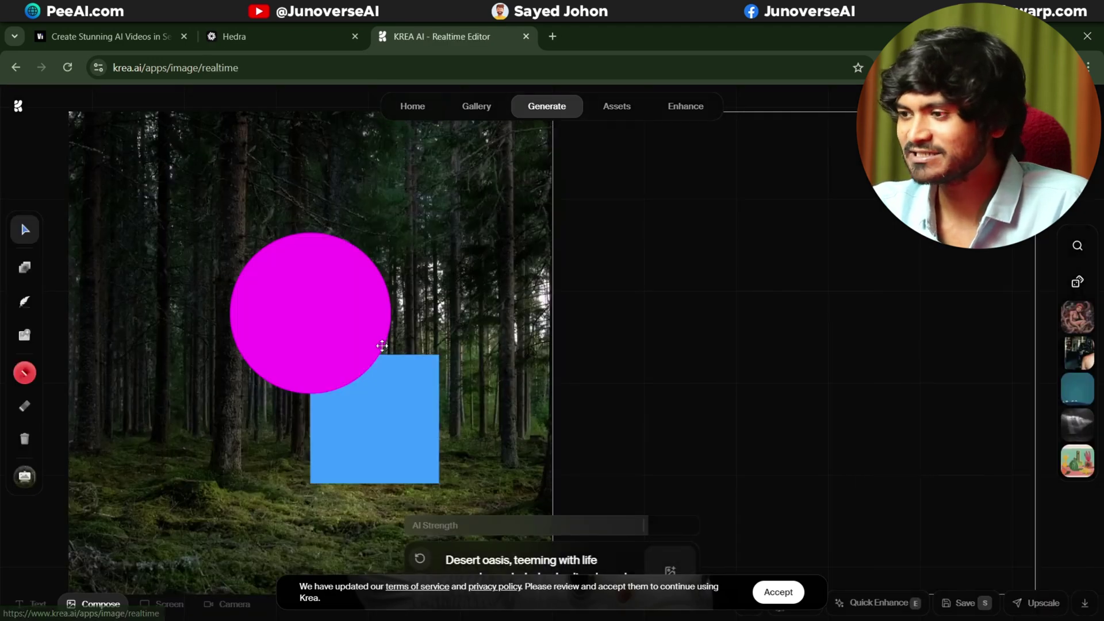
triple_click(515, 560)
key("BackSpace")
type("man holding a bo")
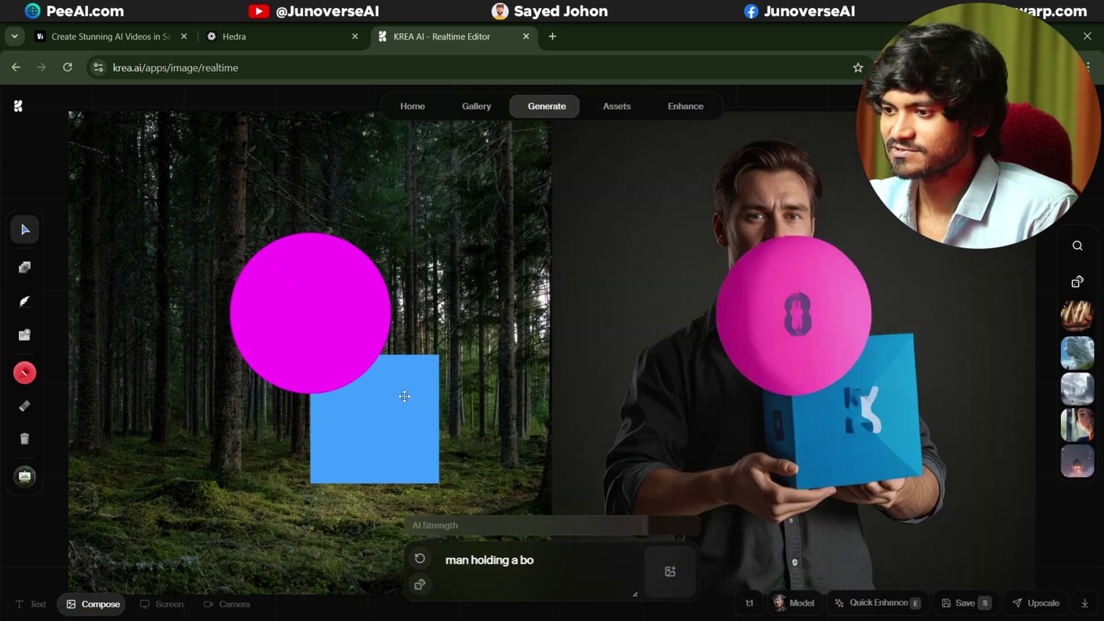
- Shift the blue square behind the magenta circle, and delete both shapes from the forest canvas
left_click_drag(405, 396, 357, 315)
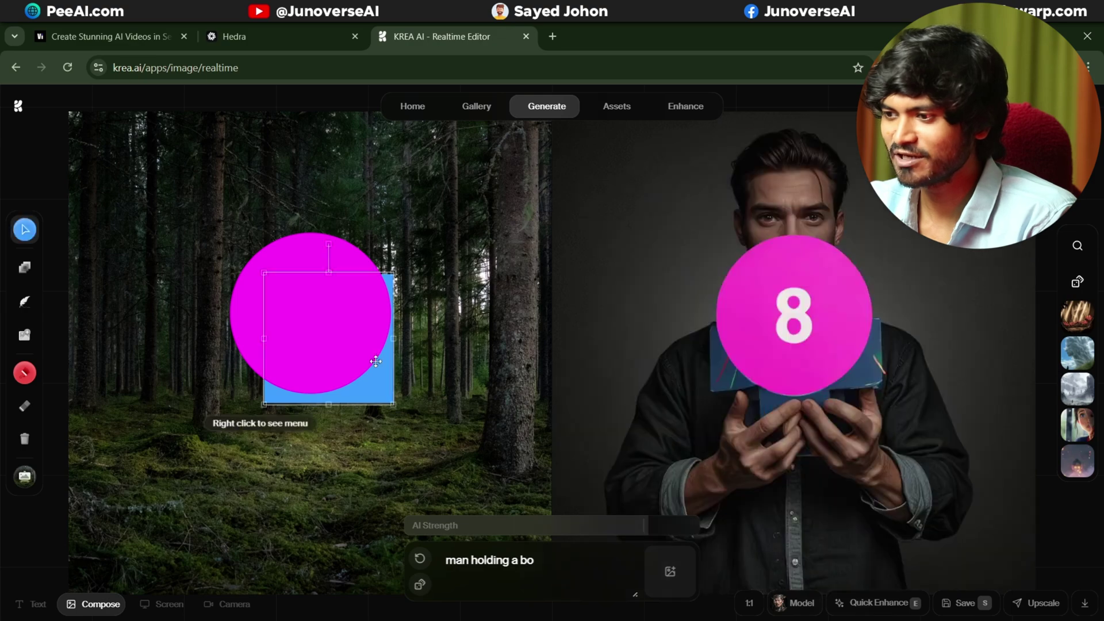
key("Delete")
left_click(322, 332)
key("Delete")
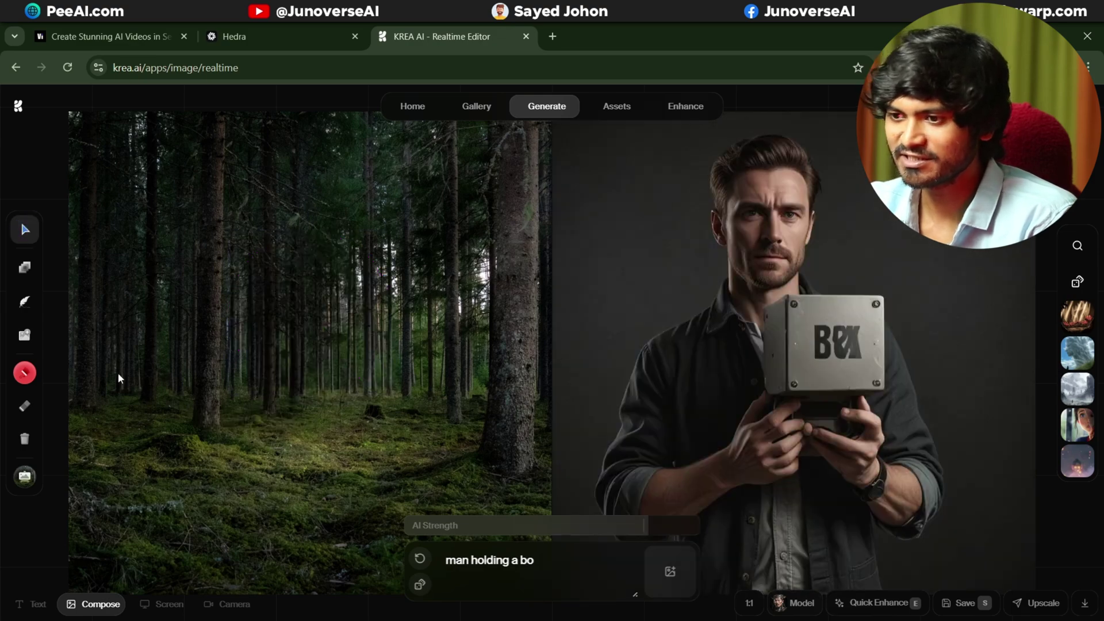
- Replace the forest photo background of the canvas with a plain near-white colour
left_click(24, 476)
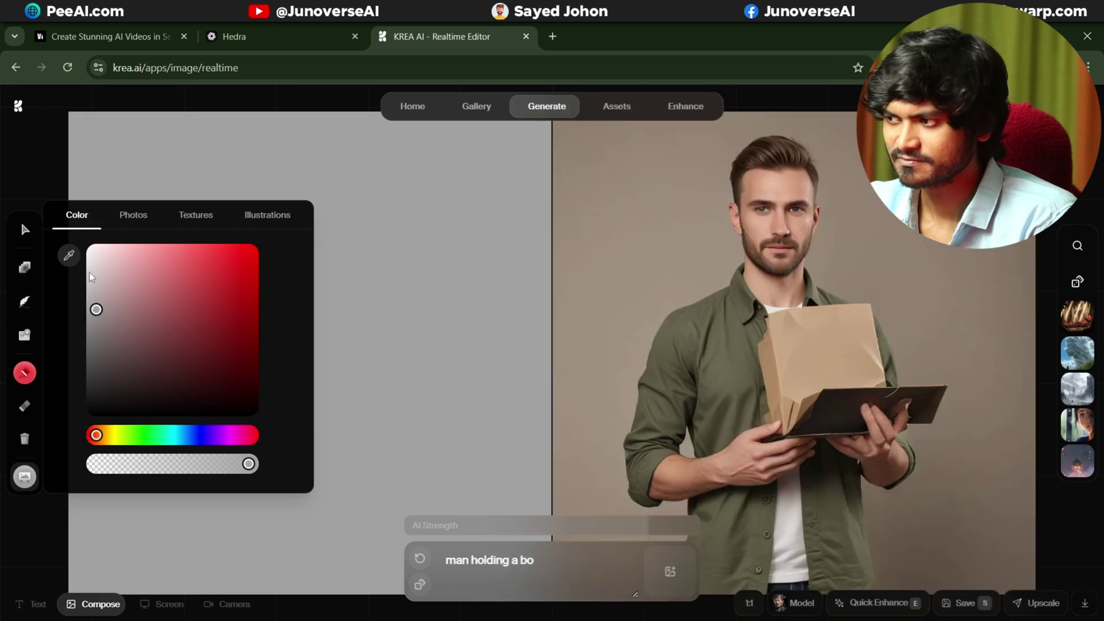
left_click(96, 266)
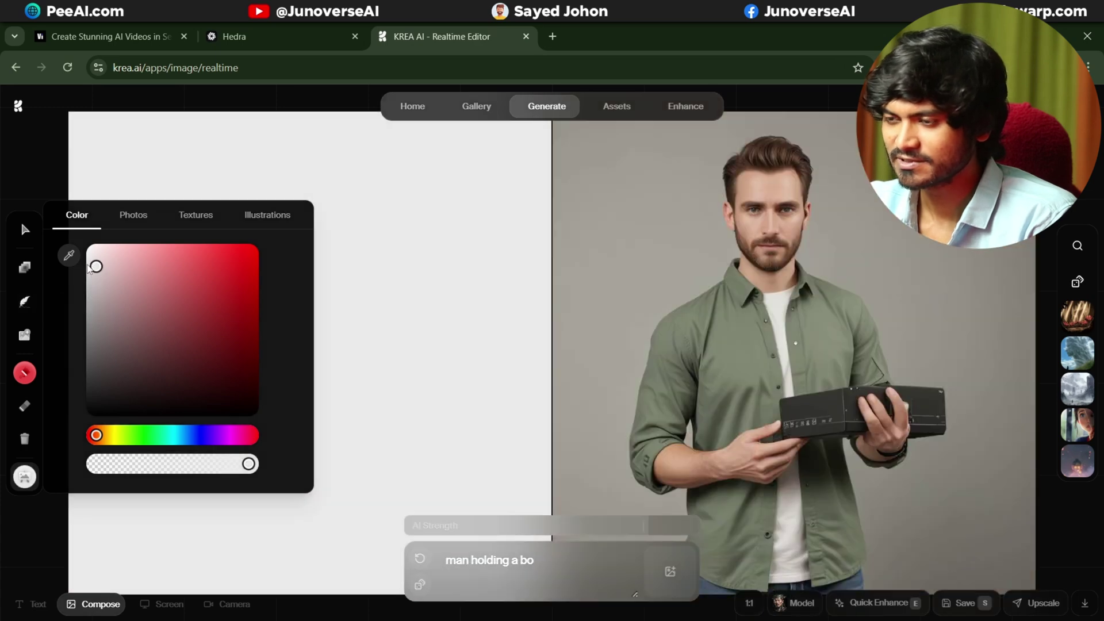
left_click(318, 246)
- Set the prompt to "a man holding a football" and paint a filled red ball in the canvas's upper-left area
left_click(509, 576)
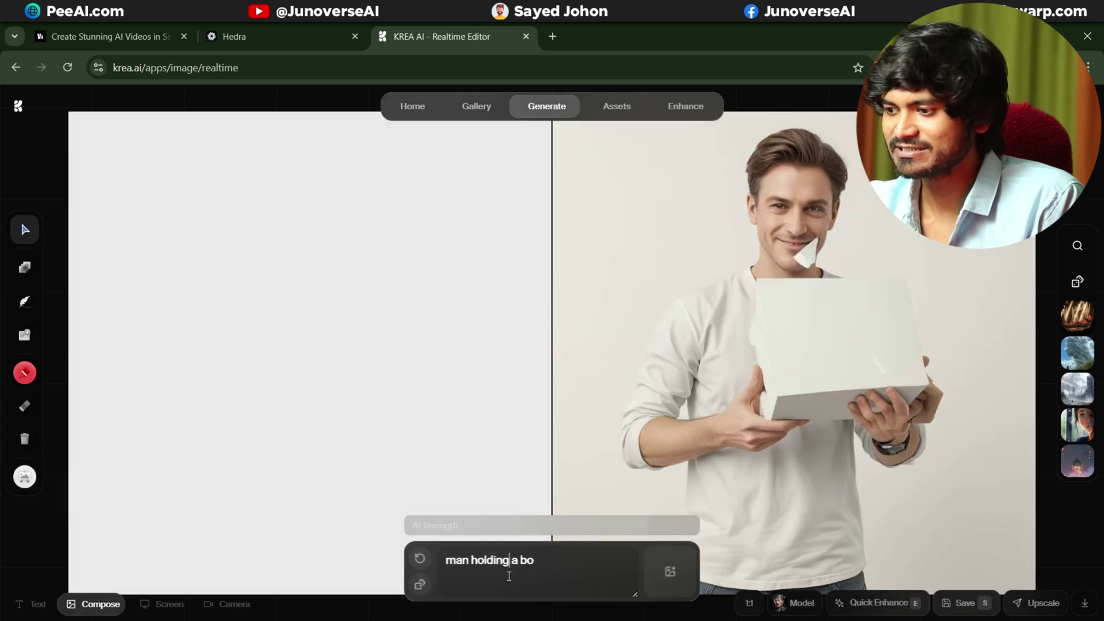
type("a man holding a football")
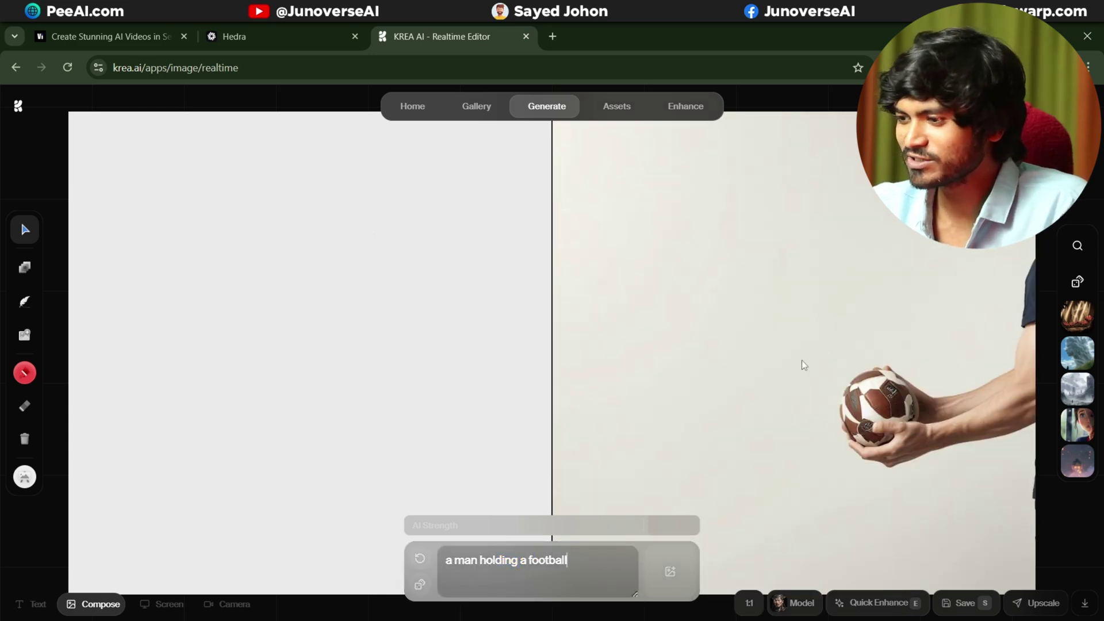
left_click(25, 373)
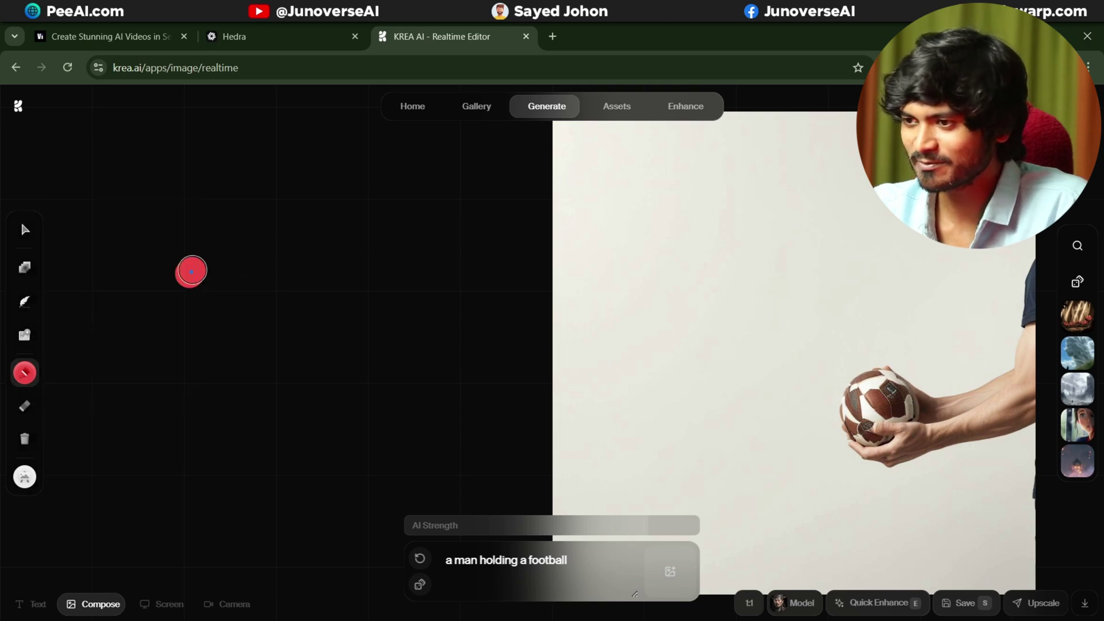
mouse_move(191, 270)
left_mouse_down()
mouse_move(218, 283)
mouse_move(191, 283)
mouse_move(188, 261)
mouse_move(207, 259)
mouse_move(211, 283)
mouse_move(190, 273)
left_mouse_up()
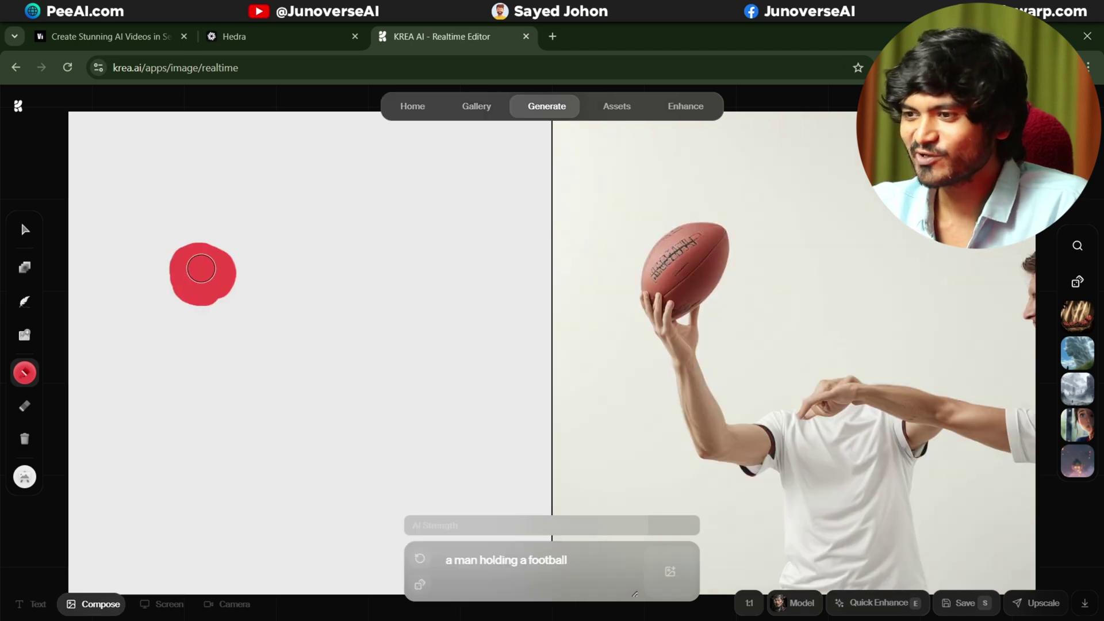
mouse_move(201, 270)
left_mouse_down()
mouse_move(226, 286)
mouse_move(194, 304)
mouse_move(169, 277)
mouse_move(187, 237)
mouse_move(217, 241)
mouse_move(228, 265)
mouse_move(221, 293)
mouse_move(177, 292)
mouse_move(187, 258)
left_mouse_up()
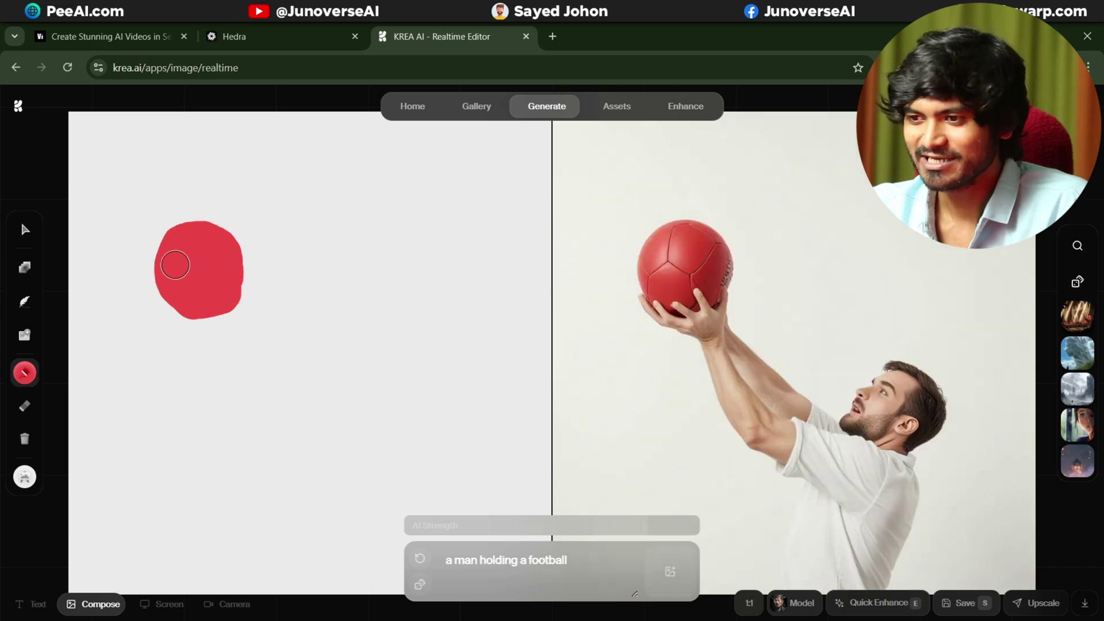
- Change the brush to a thin dark line and draw a stick figure with an arm reaching towards the red ball
left_click(24, 372)
left_click_drag(78, 401, 66, 406)
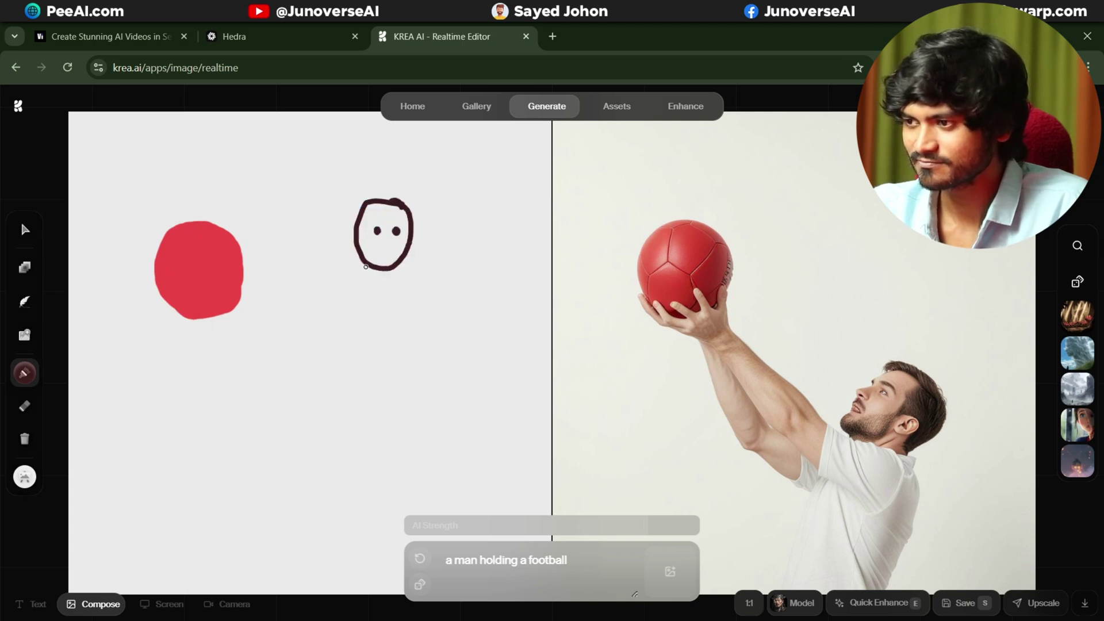
left_click_drag(379, 265, 357, 487)
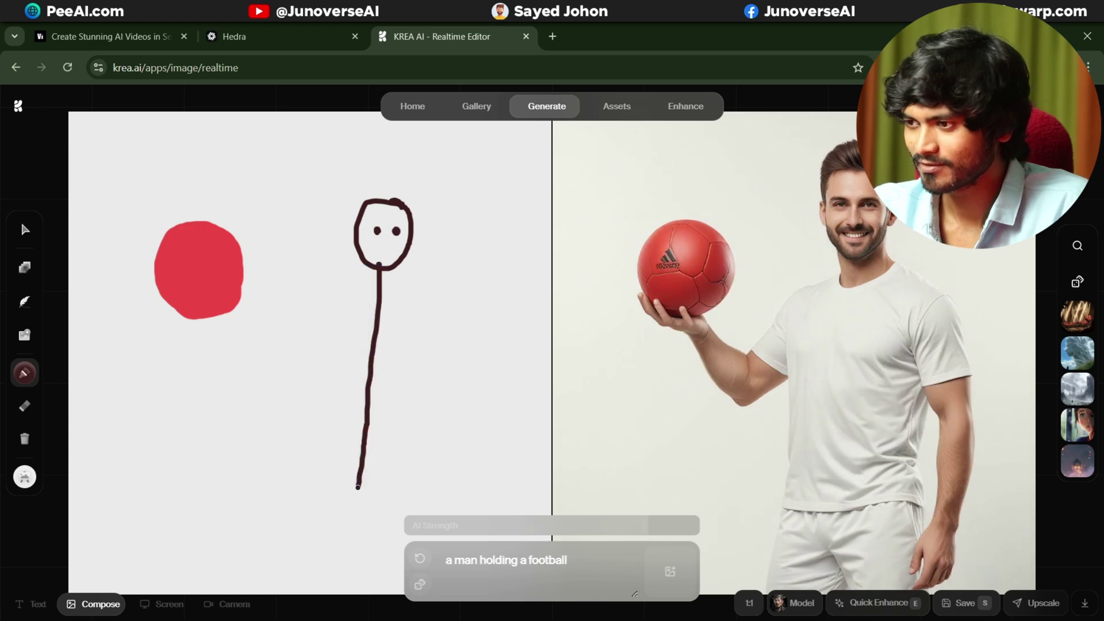
mouse_move(375, 300)
left_mouse_down()
mouse_move(290, 383)
mouse_move(212, 364)
mouse_move(198, 311)
left_mouse_up()
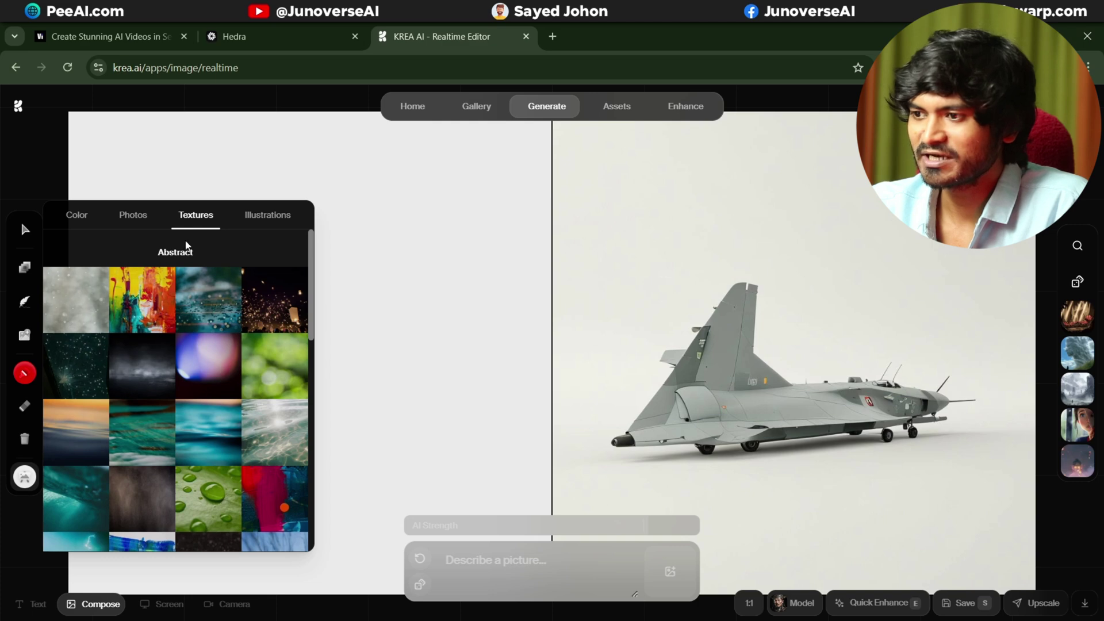
- Set the canvas background to the nature photo of wet green leaves
left_click(133, 215)
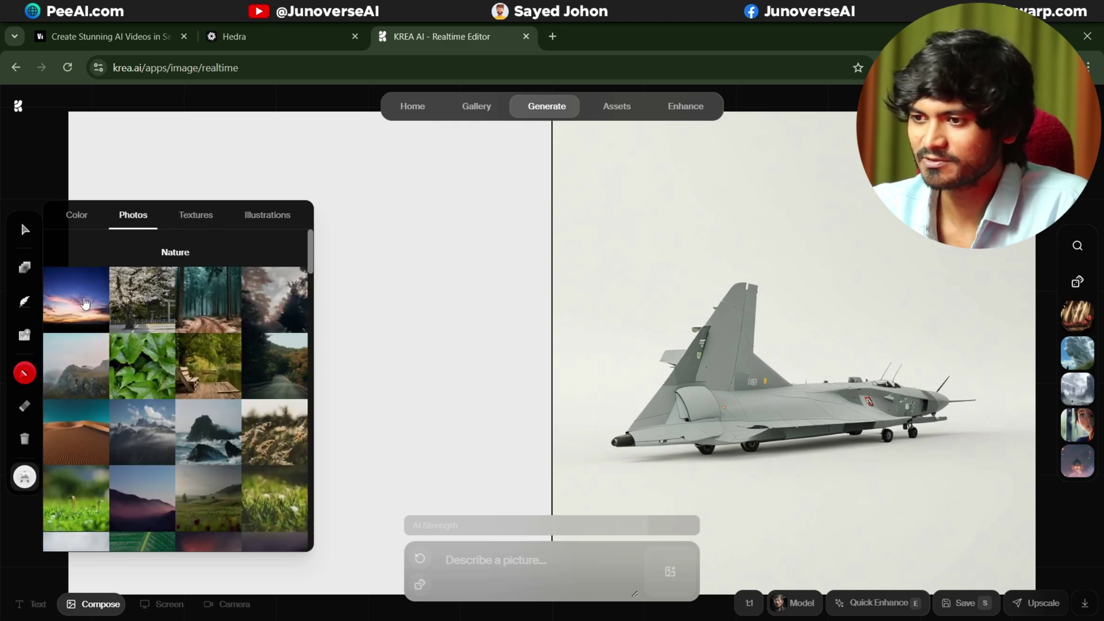
left_click(75, 366)
left_click(142, 365)
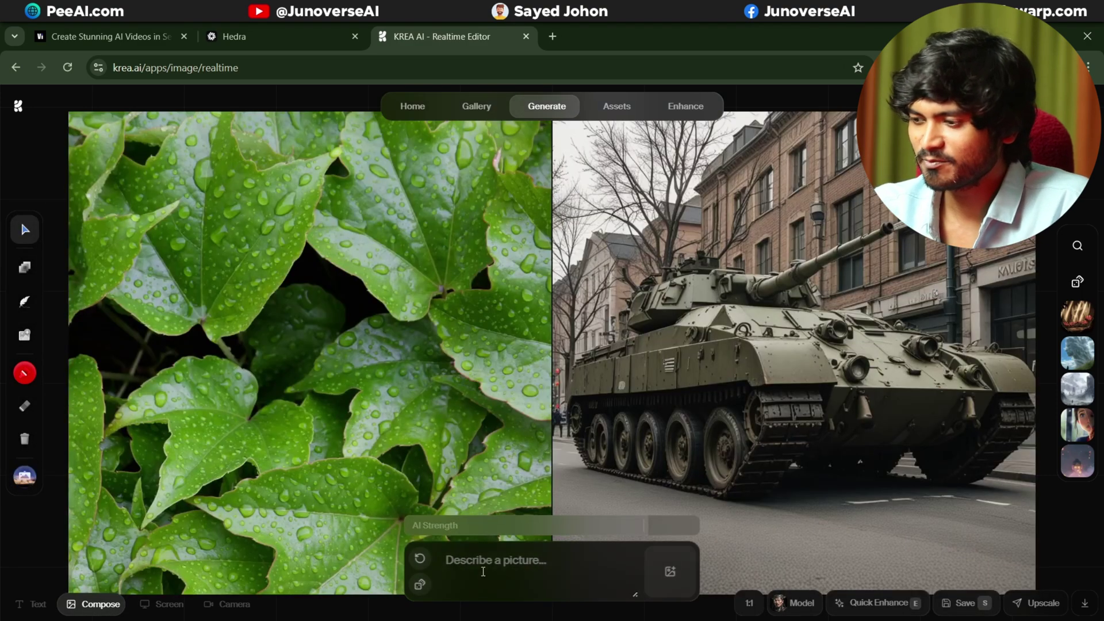
- Enter the prompt "a man waring a sunglass holding phone" for the realtime image
type("a man waring a sunglass")
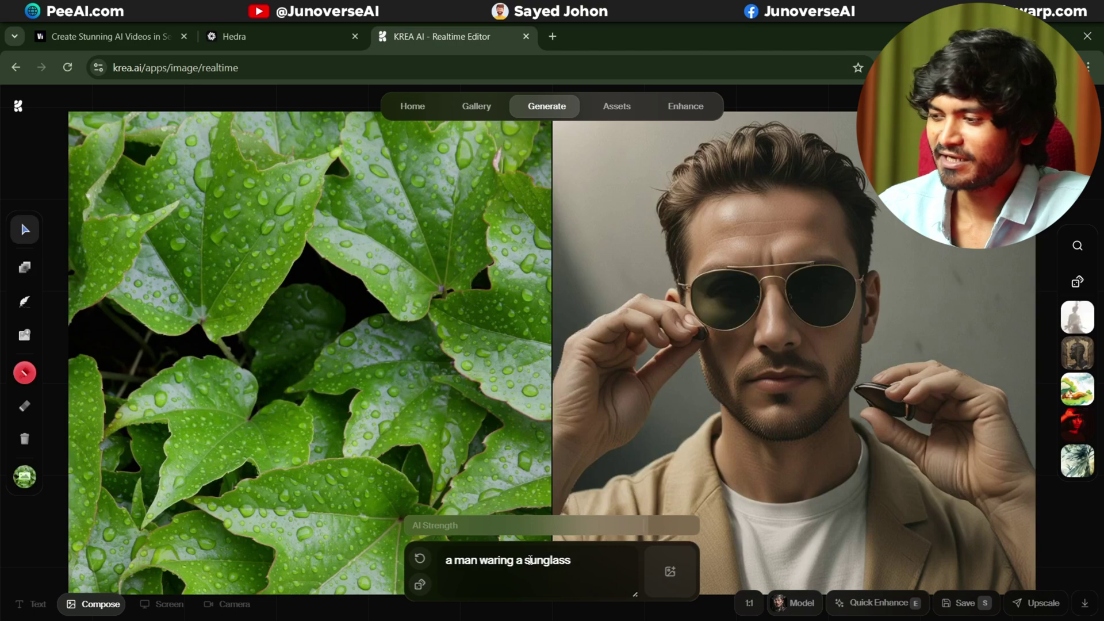
type(" holdi")
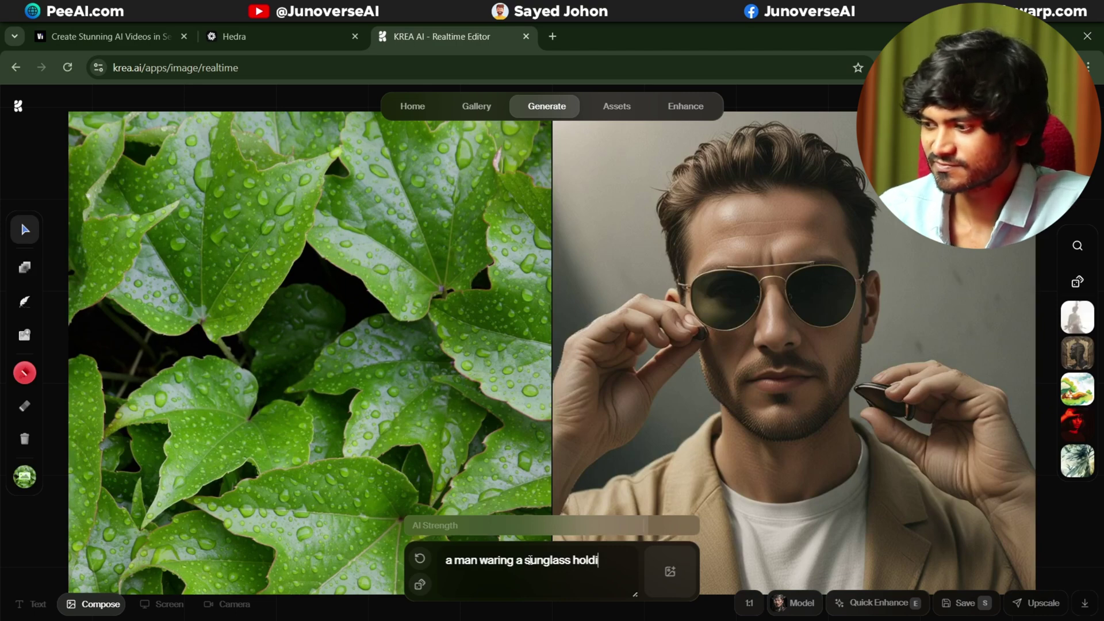
type("ng pho")
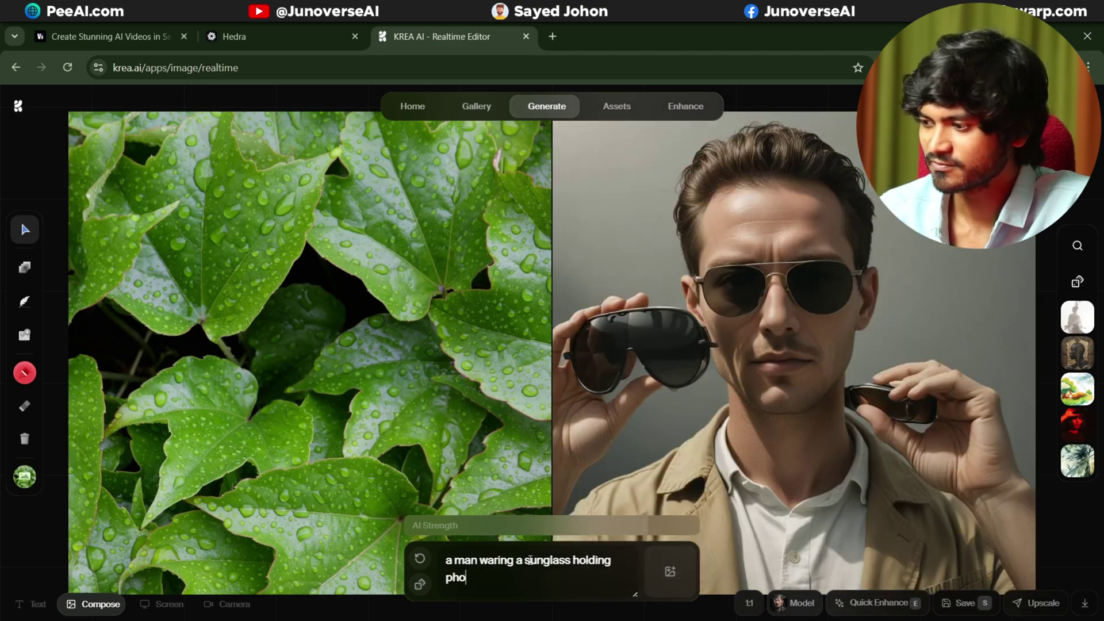
type("ne")
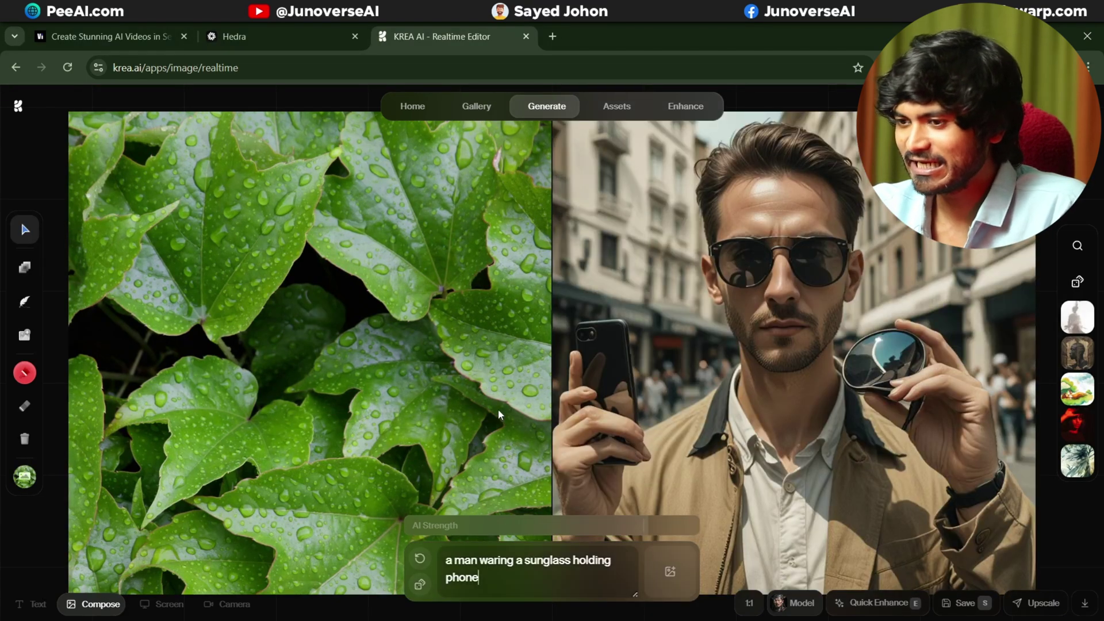
- Replace the leaf photo background with a plain dark grey colour
left_click(35, 475)
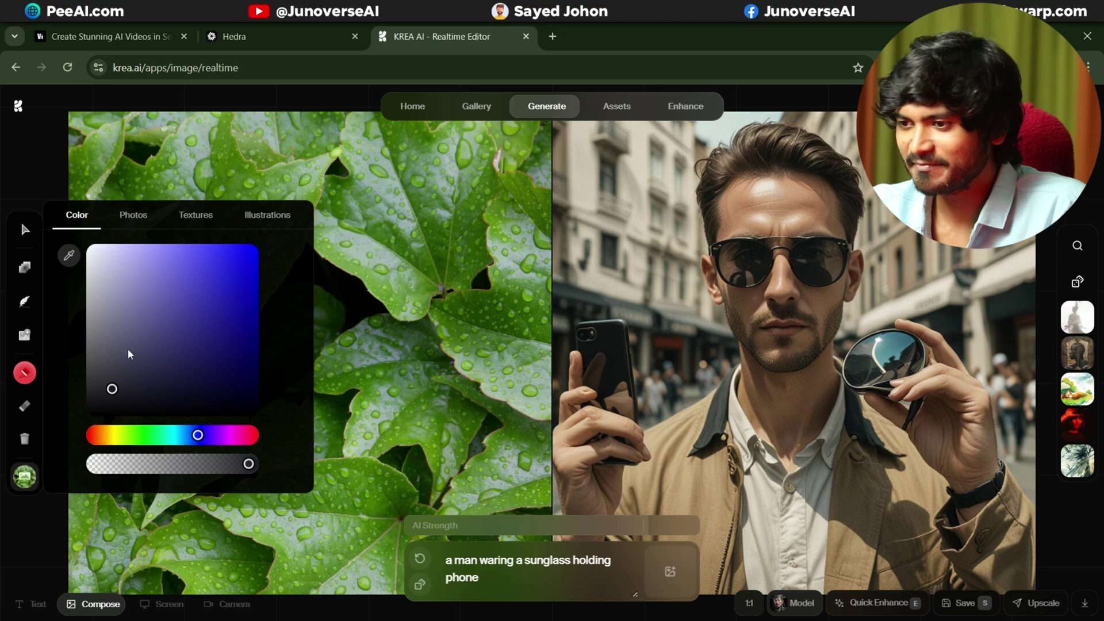
left_click_drag(130, 355, 39, 242)
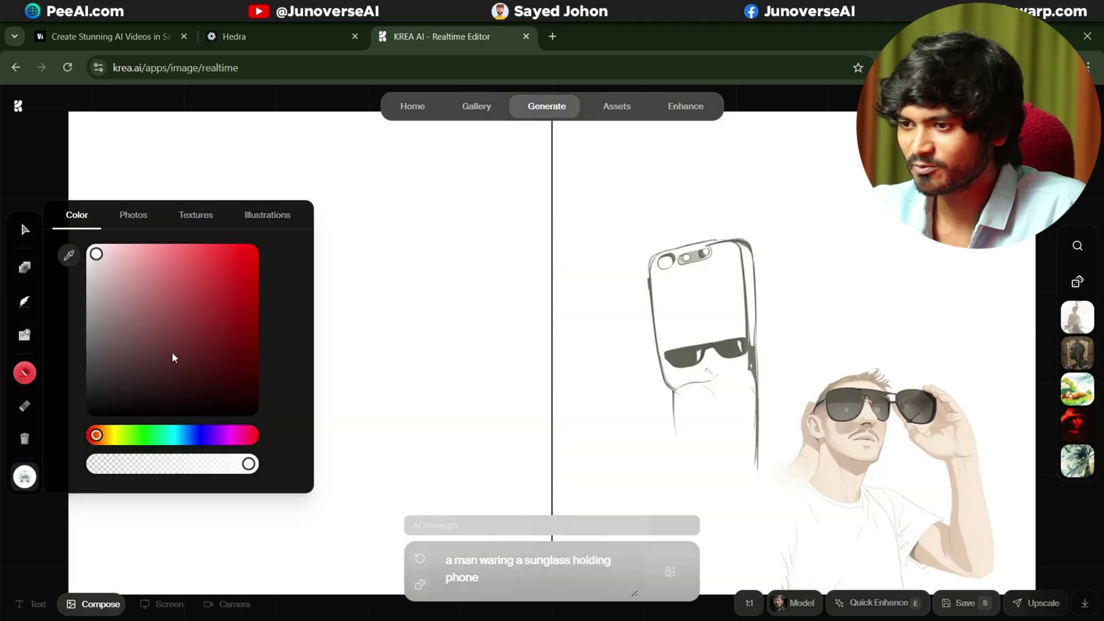
left_click_drag(172, 357, 42, 364)
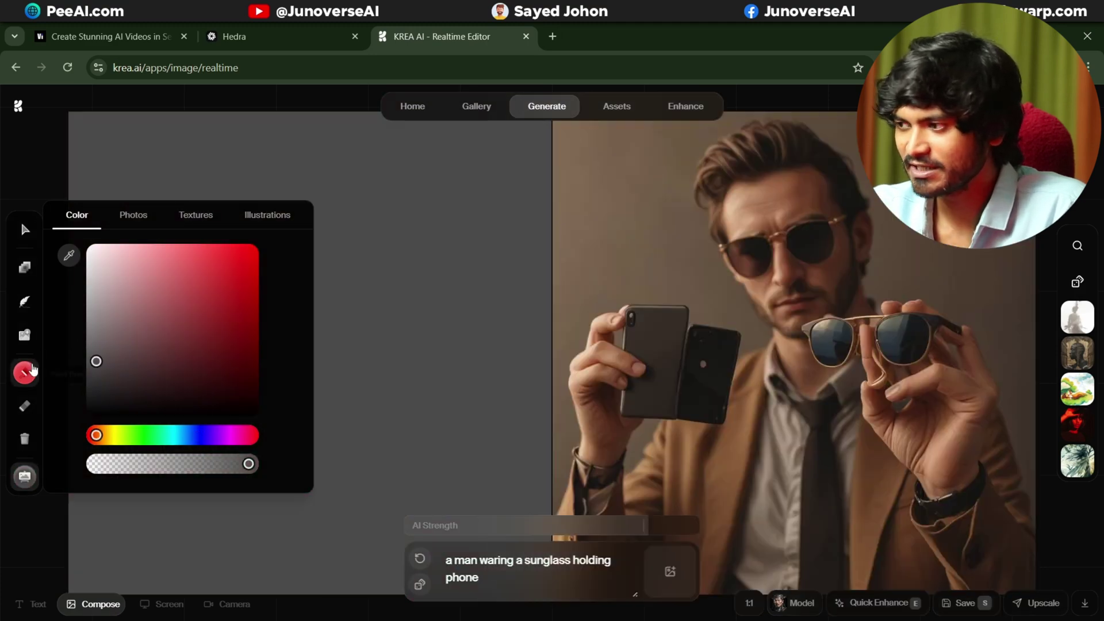
- Paint red brush shapes on the grey canvas: a loop, a filled block at the lower left and diagonal strokes beside the loop
left_click_drag(167, 210, 241, 290)
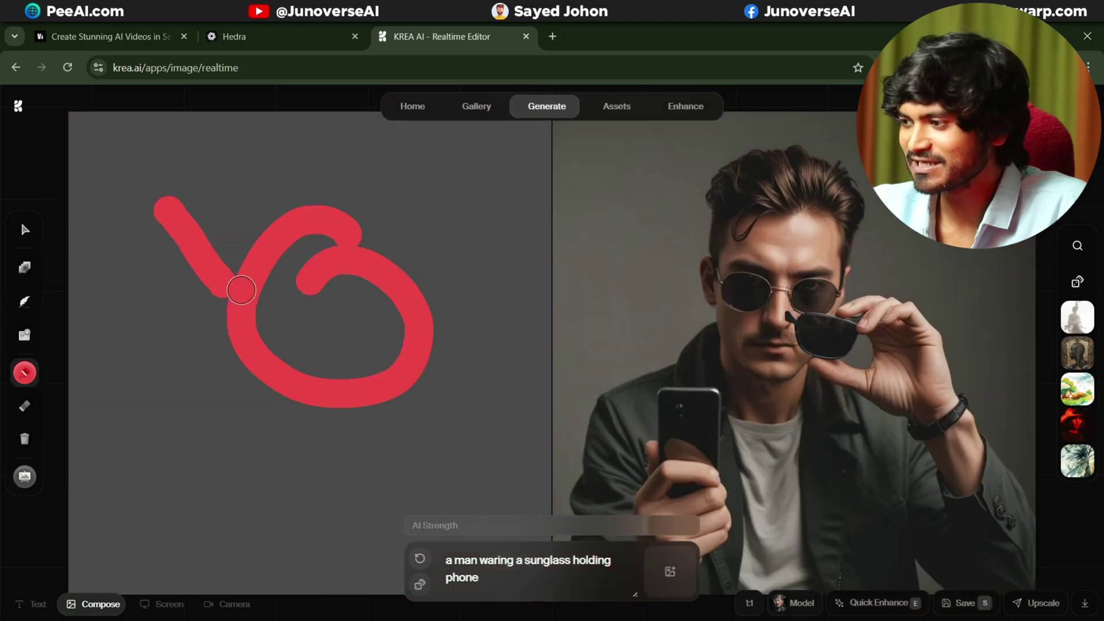
mouse_move(177, 396)
left_mouse_down()
mouse_move(164, 520)
mouse_move(169, 387)
mouse_move(148, 406)
left_mouse_up()
mouse_move(121, 490)
left_mouse_down()
mouse_move(138, 397)
mouse_move(176, 384)
mouse_move(154, 380)
mouse_move(112, 423)
mouse_move(100, 522)
left_mouse_up()
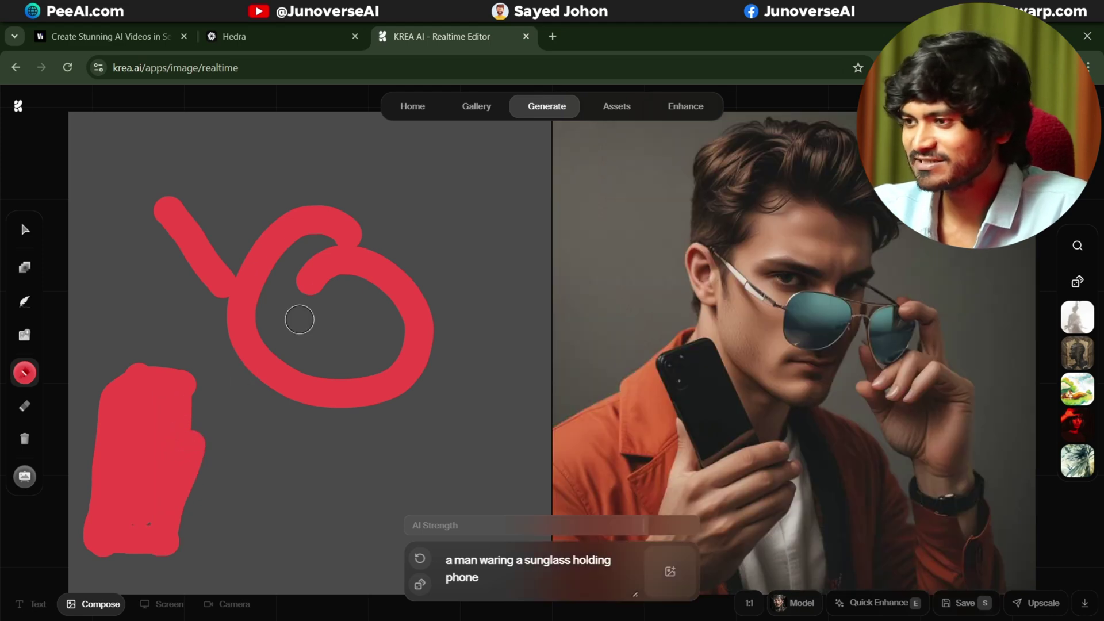
left_click_drag(456, 310, 543, 146)
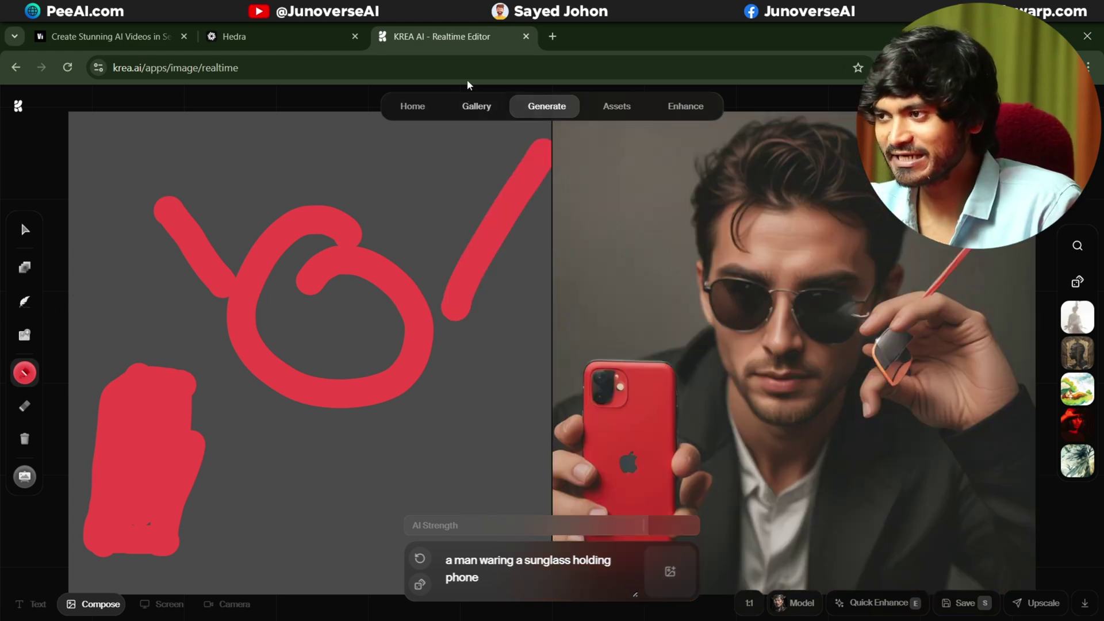
- Switch to Krea's Flux image generator and generate images from the prompt "a cow holding a banana"
mouse_move(540, 114)
left_click(501, 174)
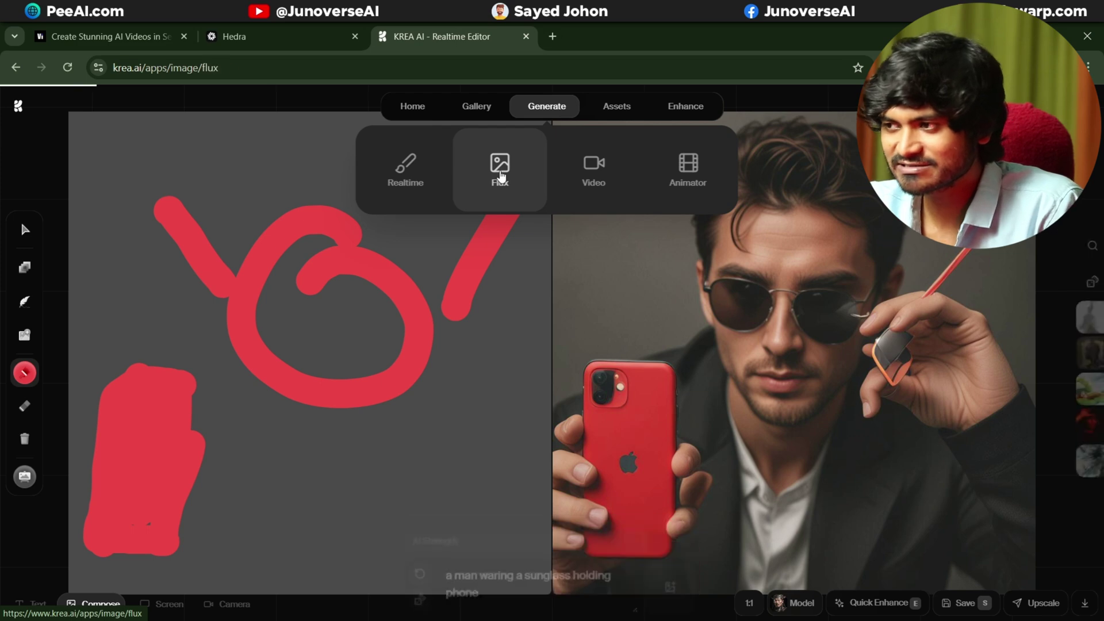
left_click(437, 533)
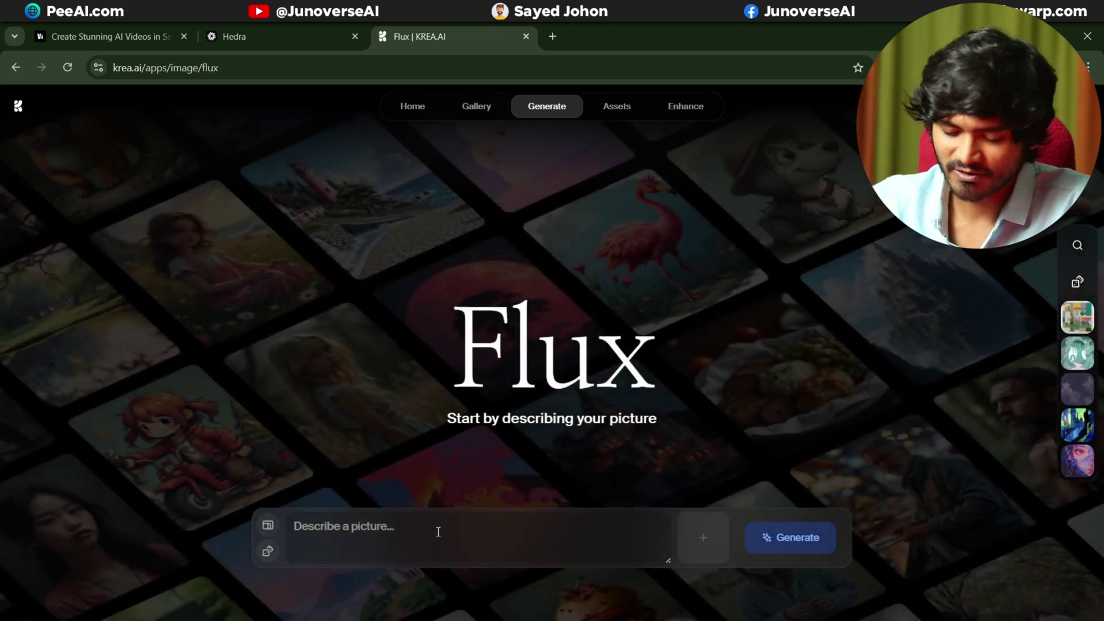
type("a cow holding a banana")
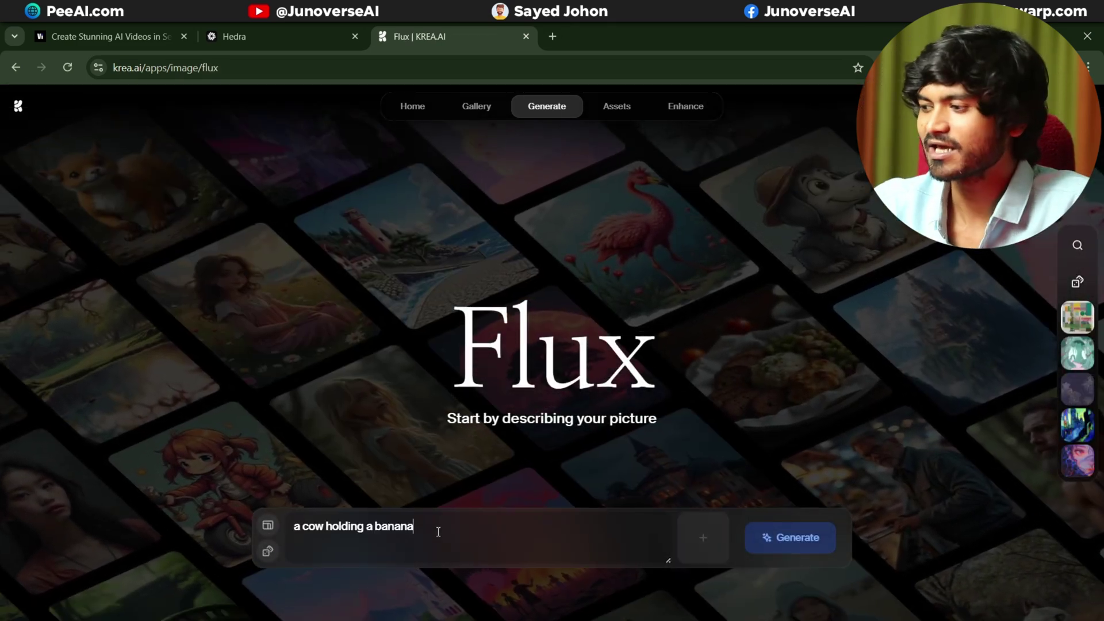
left_click(788, 536)
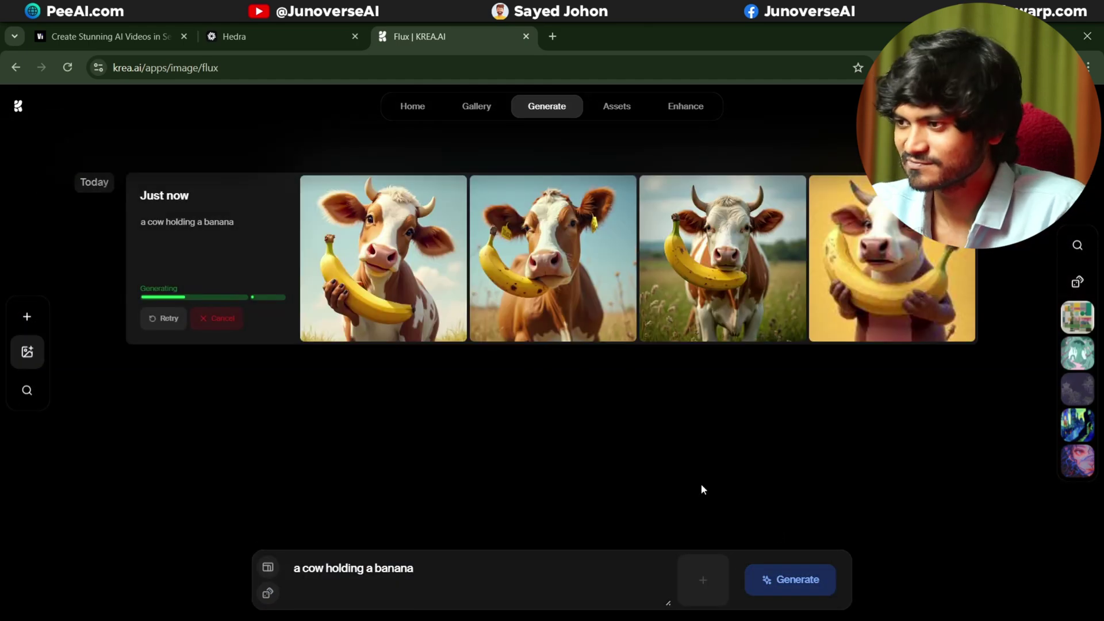
- View the first, fourth and third generated cow images enlarged, closing each one again
left_click(386, 254)
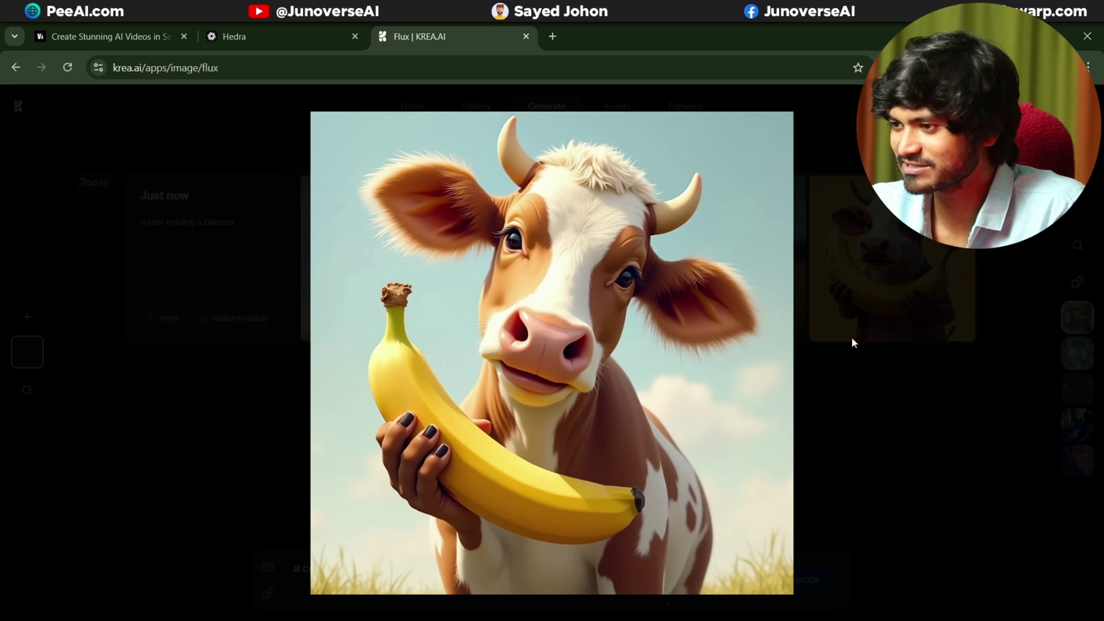
left_click(860, 334)
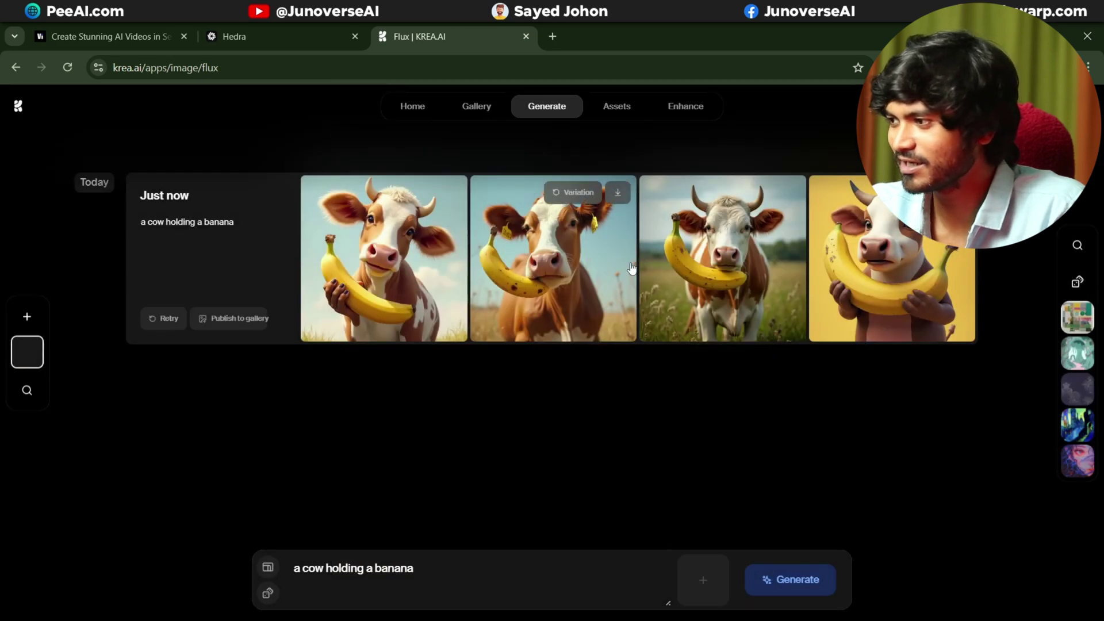
left_click(905, 257)
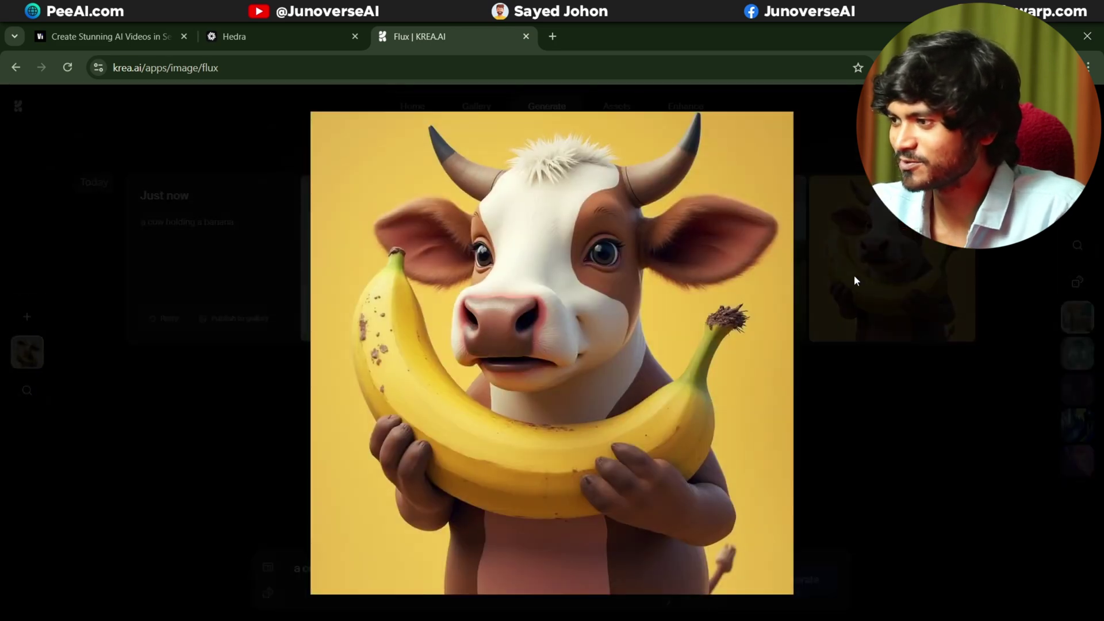
left_click(853, 281)
left_click(696, 280)
left_click(696, 281)
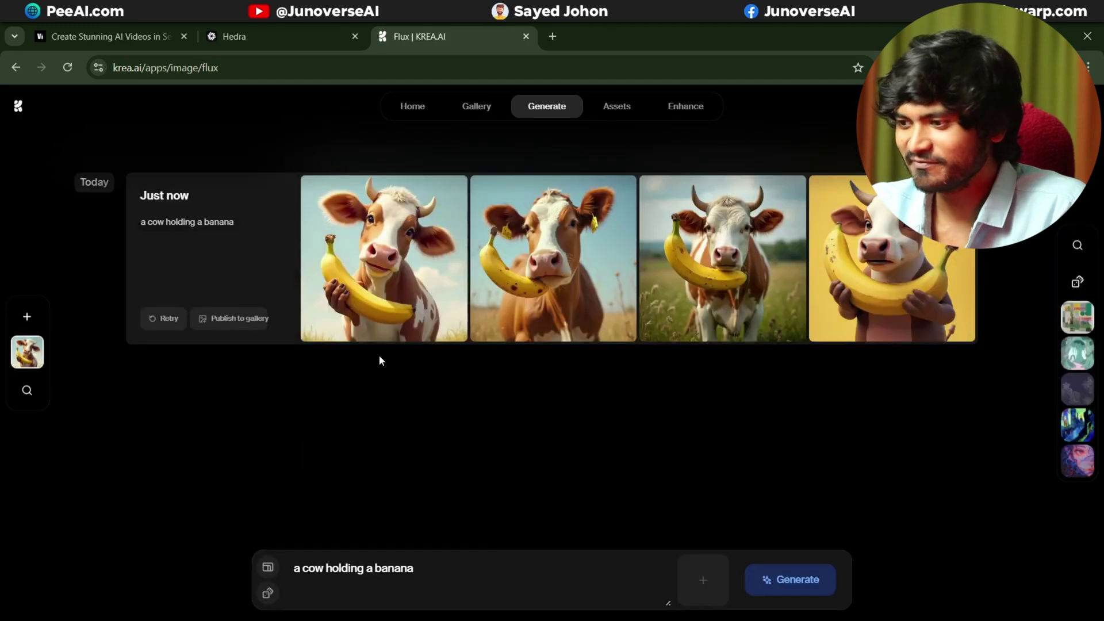
- Browse the style library and add the bright watercolour style showing a figure reclining in a green landscape
left_click(701, 581)
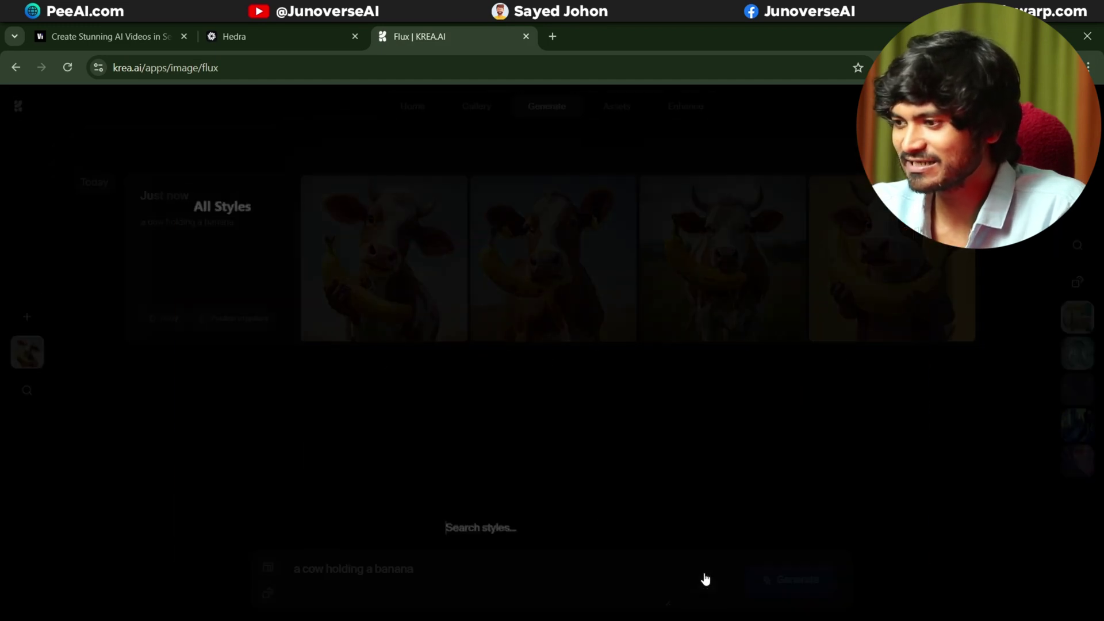
left_click(702, 581)
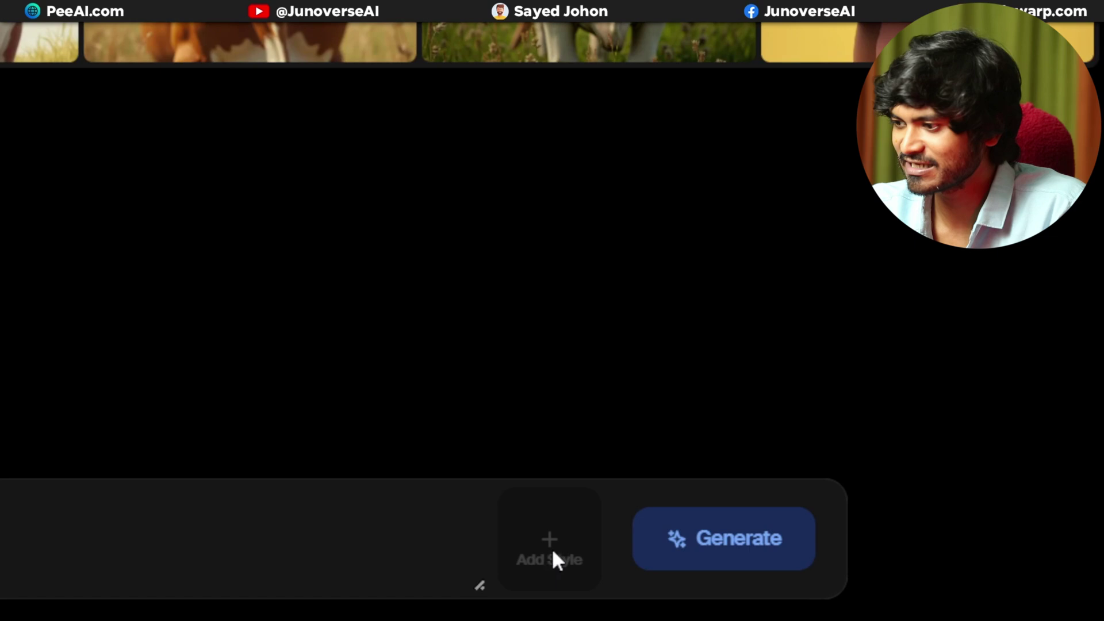
left_click(552, 553)
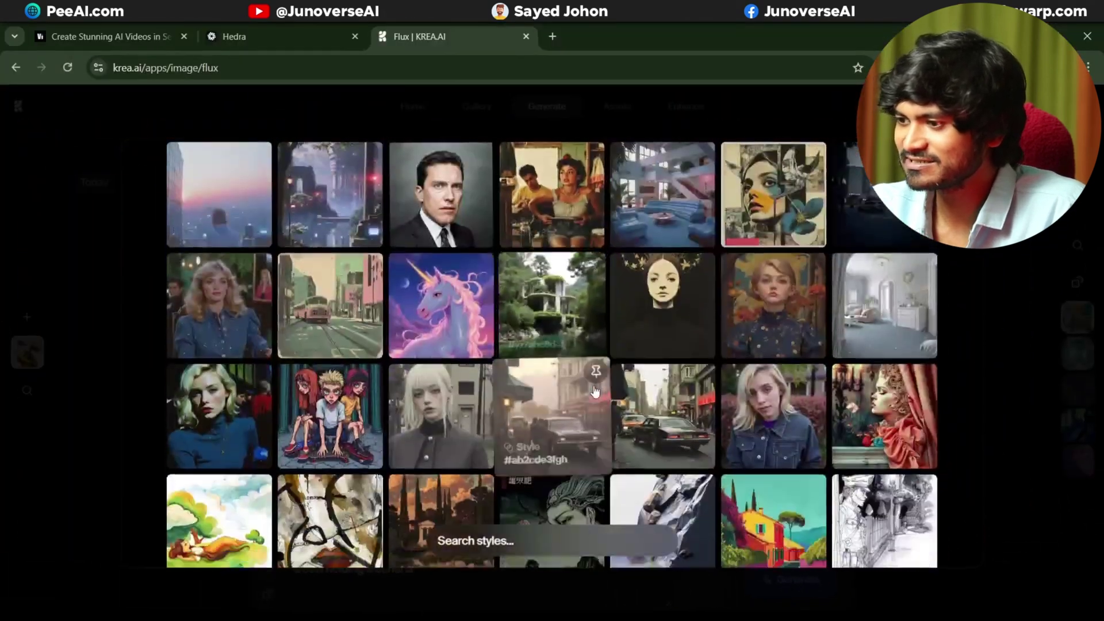
scroll(595, 391, "down", 3)
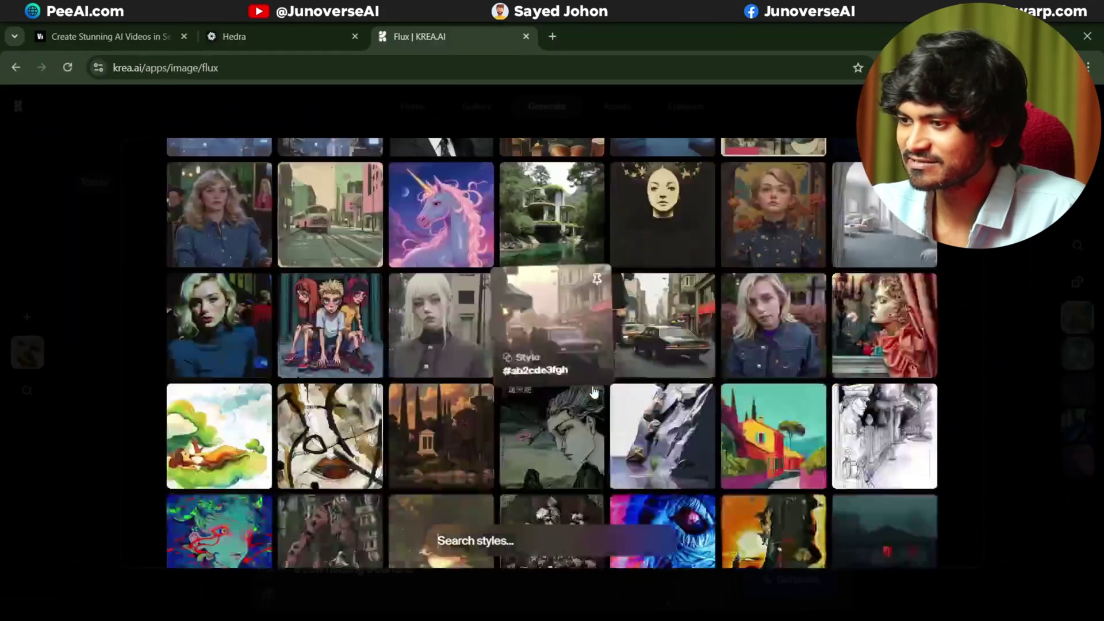
left_click(224, 350)
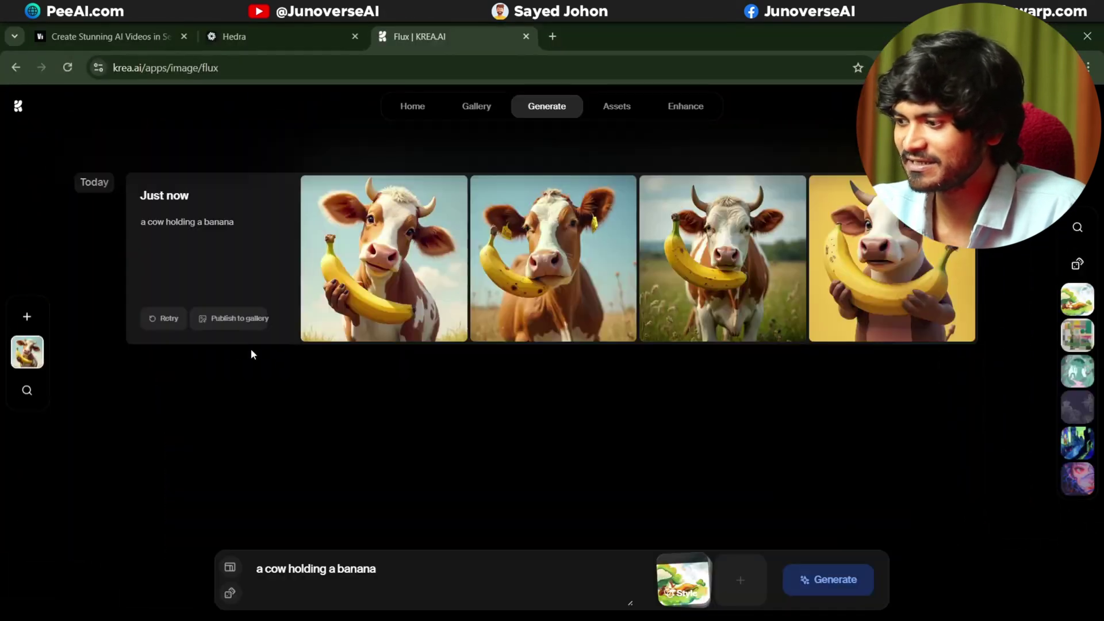
- Generate styled images from the prompt "a 16 years old girl crying" and open the second result enlarged
key("ctrl+a")
type("a 16 years old girl crying")
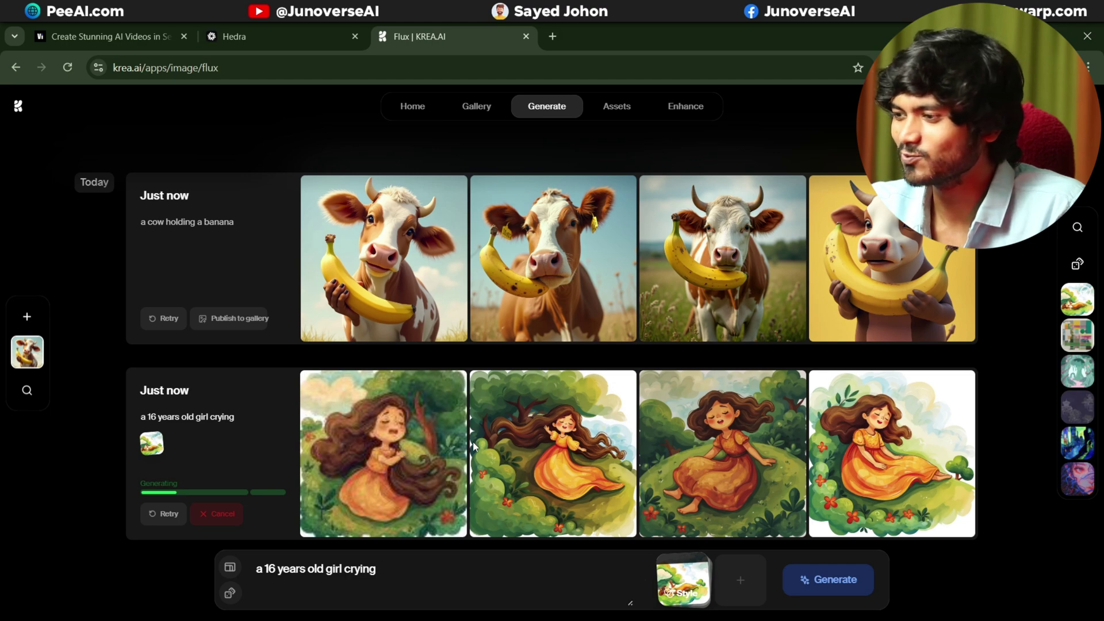
left_click(543, 443)
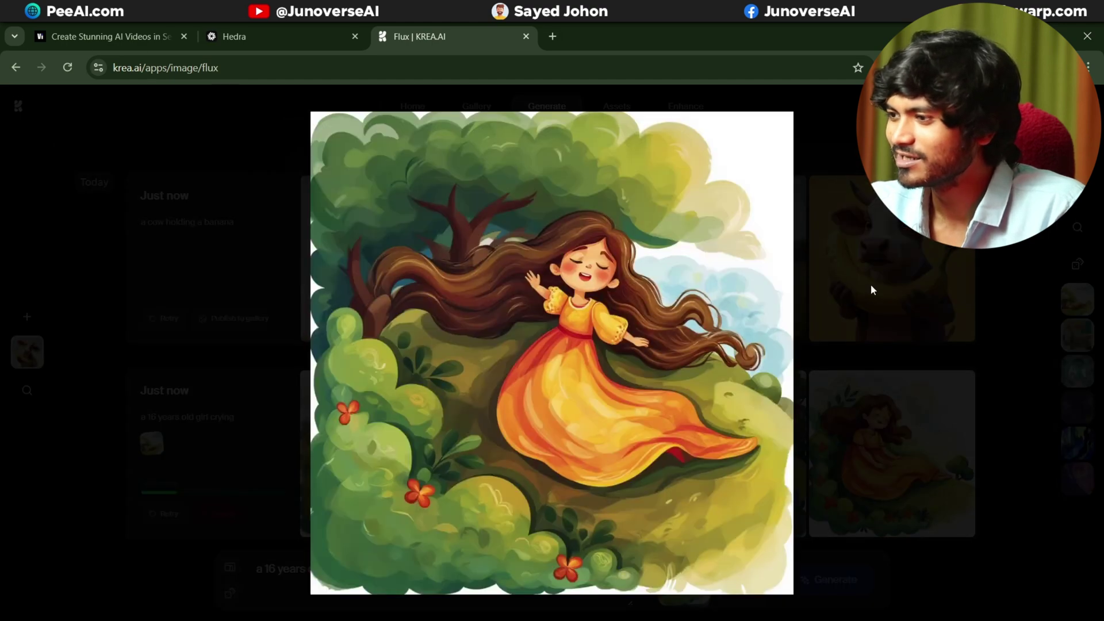
- View the other generated images of the crying girl enlarged, one after another
left_click(870, 284)
left_click(870, 432)
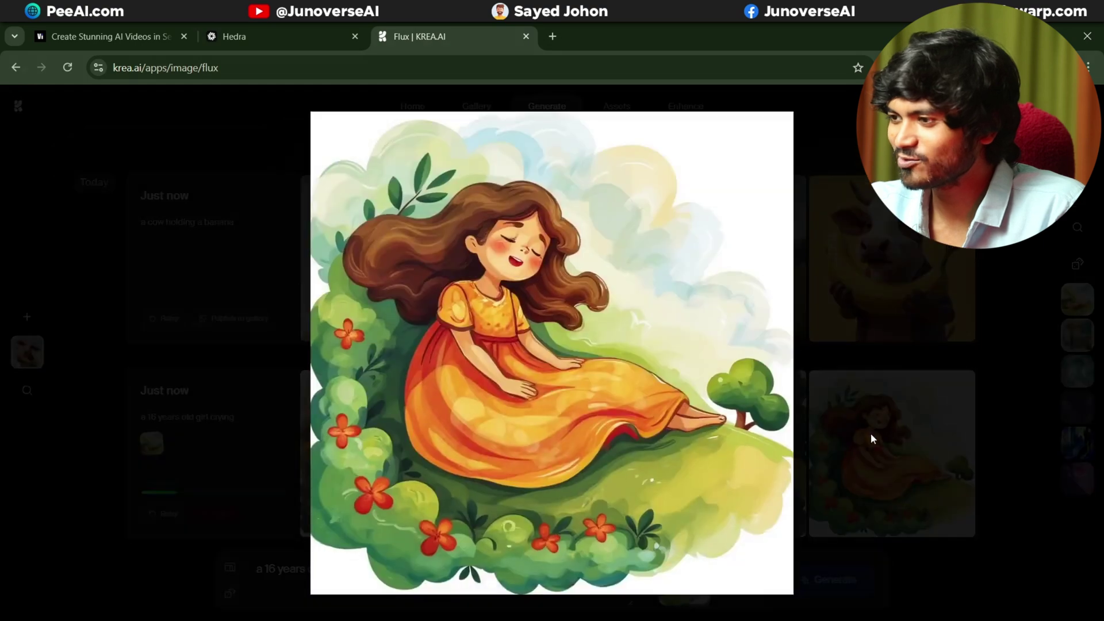
left_click(872, 378)
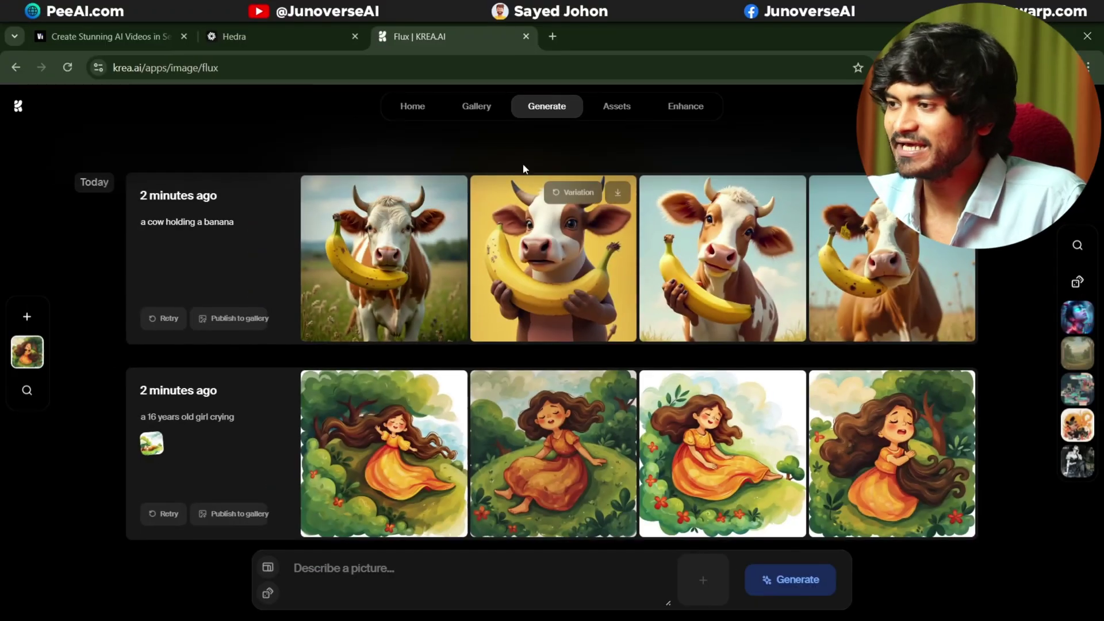
- Open Krea's Animator and get past its welcome screen to the sample video with samurai and tengu mask keyframes
mouse_move(556, 109)
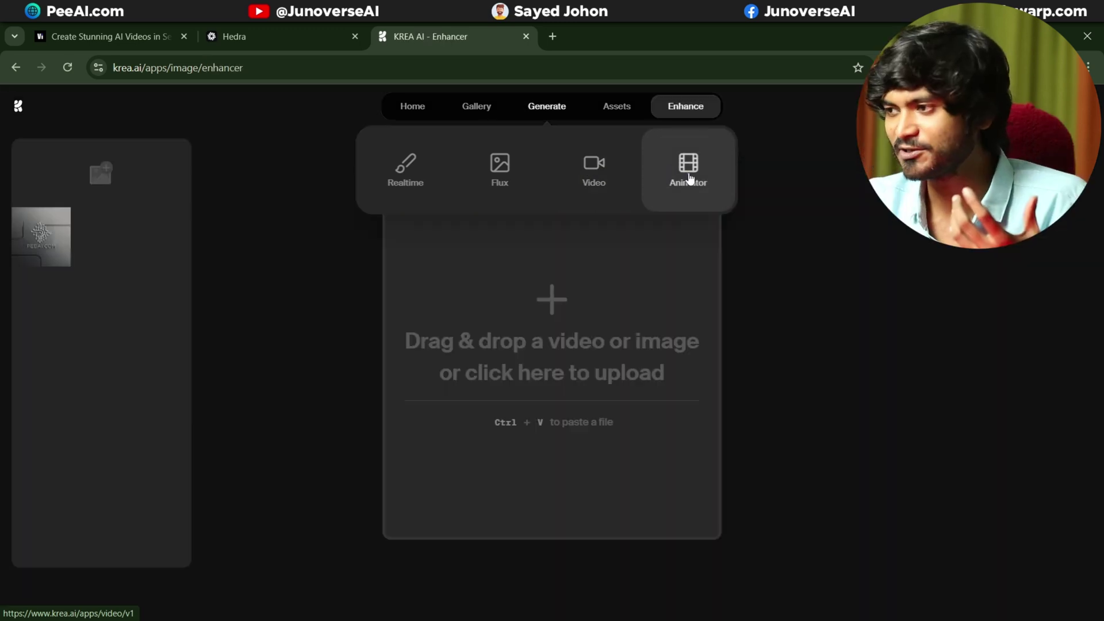
left_click(683, 181)
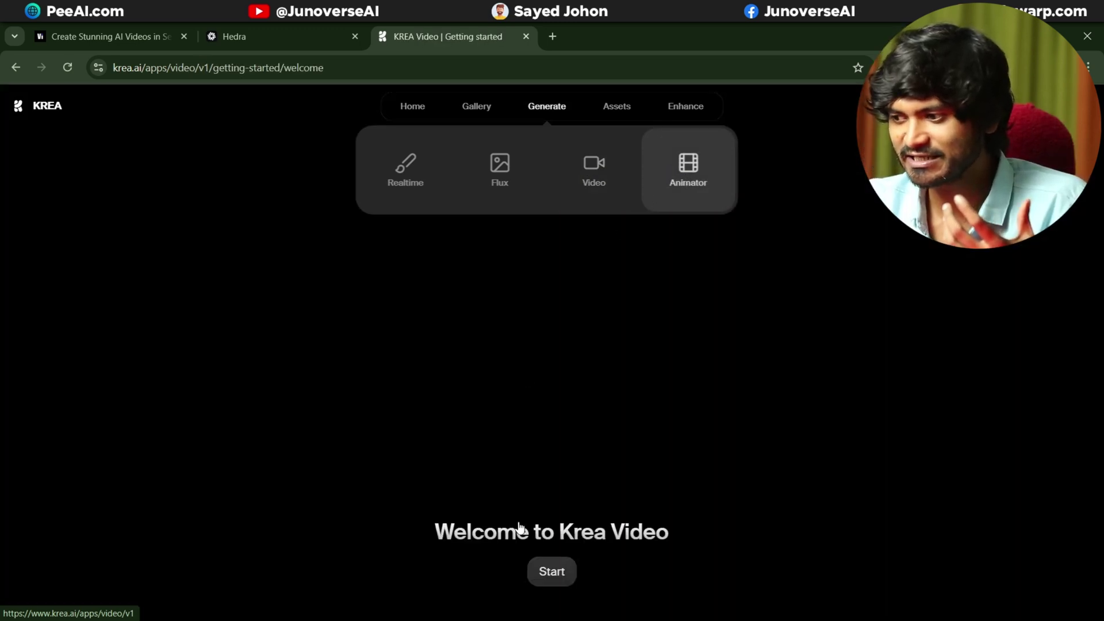
left_click(546, 574)
left_click(537, 541)
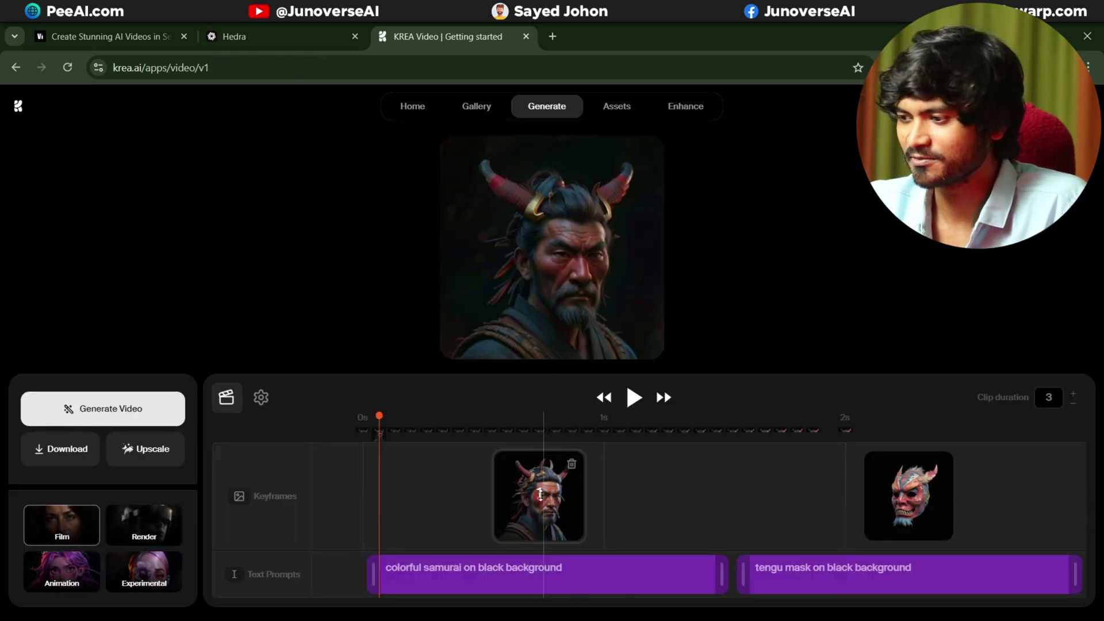
- Replace the tengu mask keyframe with the long-haired man's portrait and set its text prompt to "a man with long hair and beard"
left_click(882, 463)
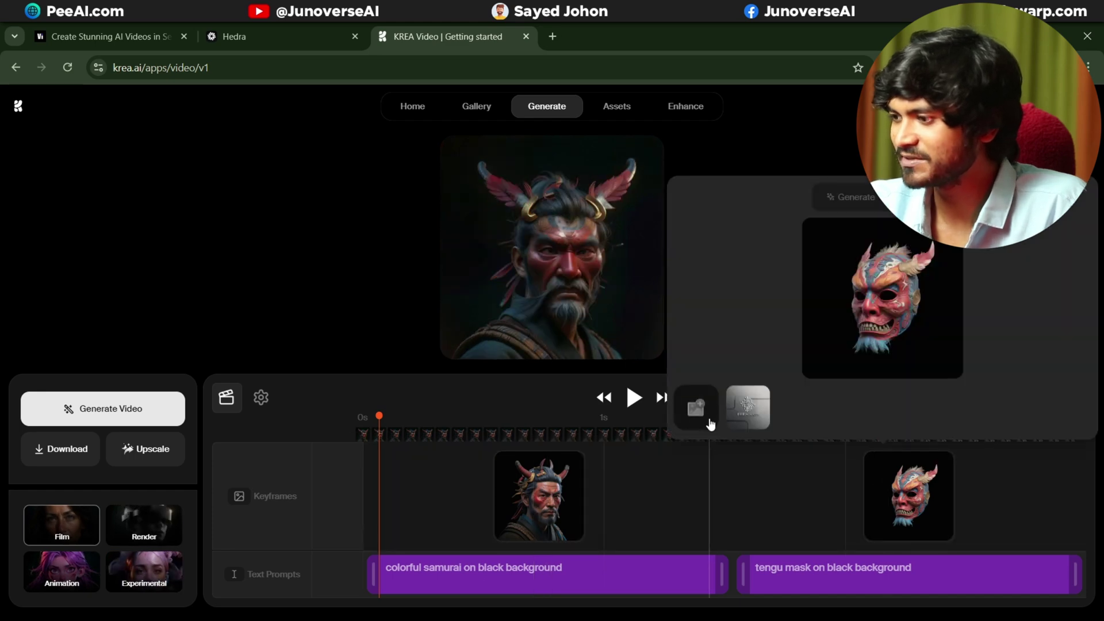
left_click(746, 407)
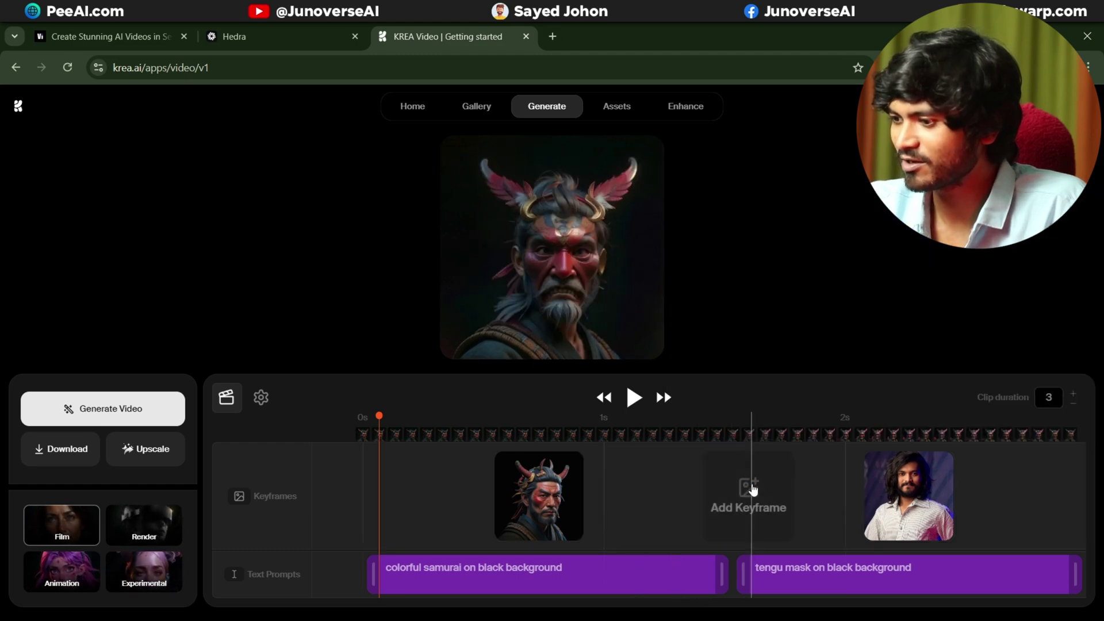
left_click(777, 571)
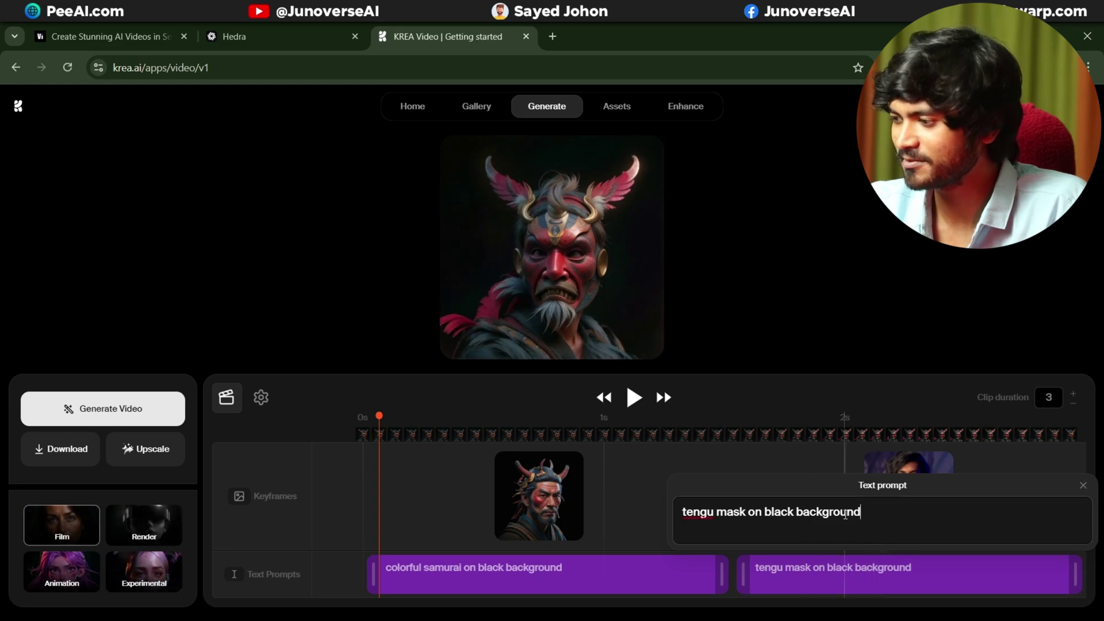
key("ctrl+a")
type("a man with long hair and beard")
left_click(703, 463)
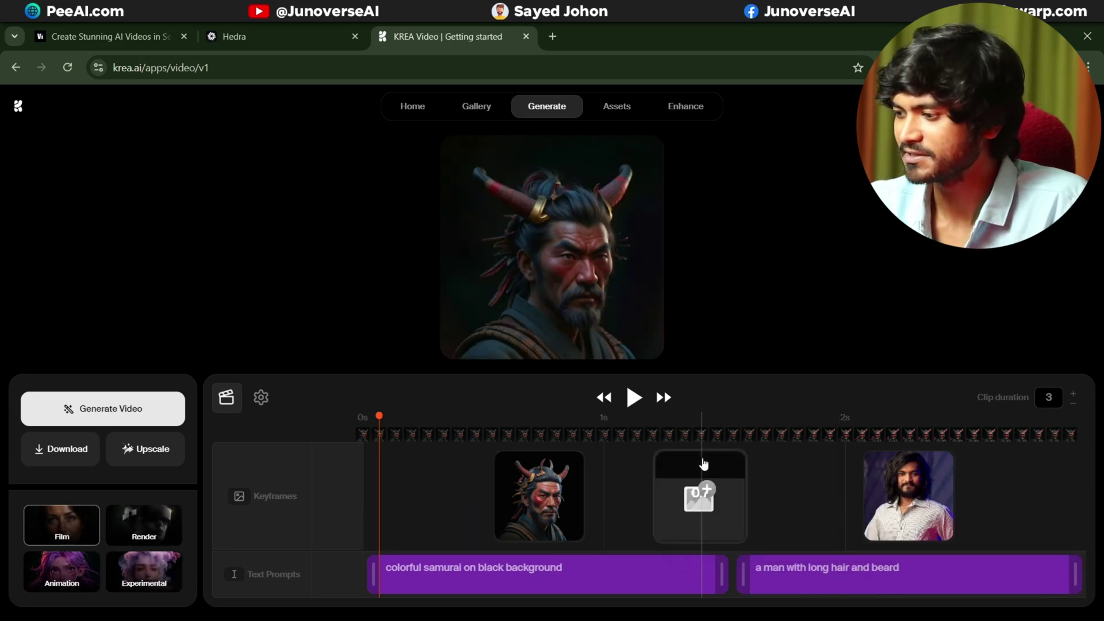
right_click(691, 517)
left_click(680, 516)
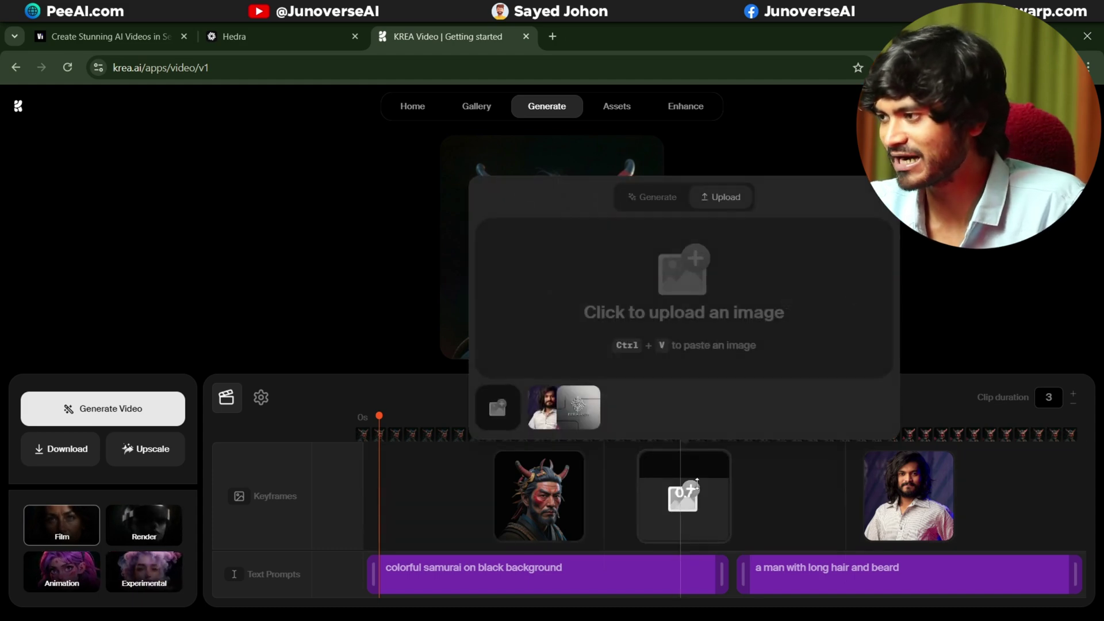
key("Escape")
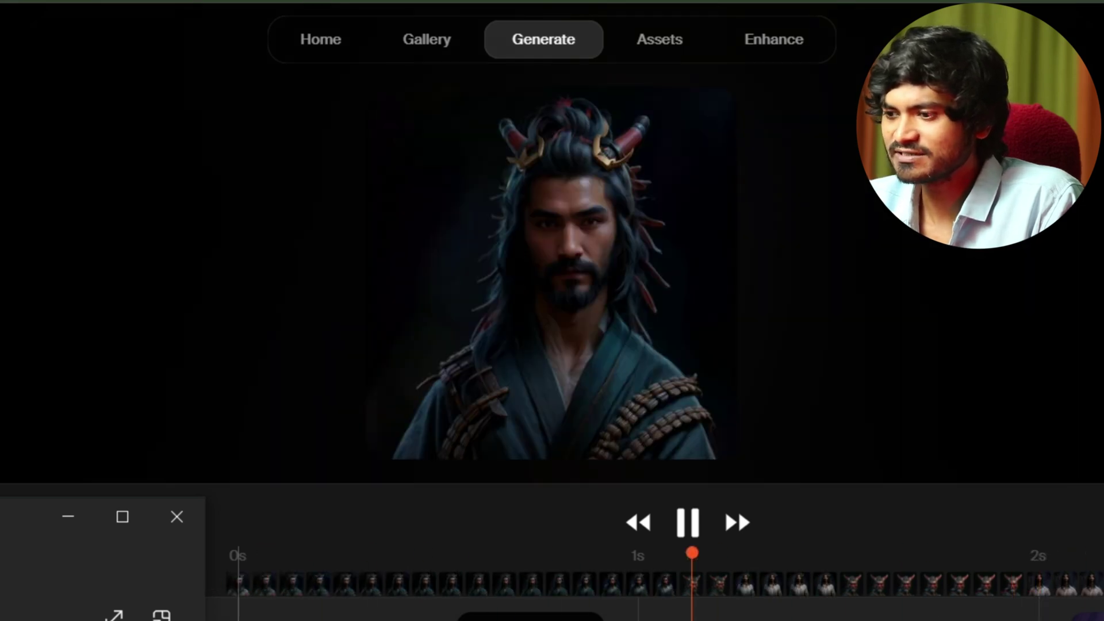
- Close the stopwatch window and generate the samurai-to-man video again in the Animation style
left_click(175, 518)
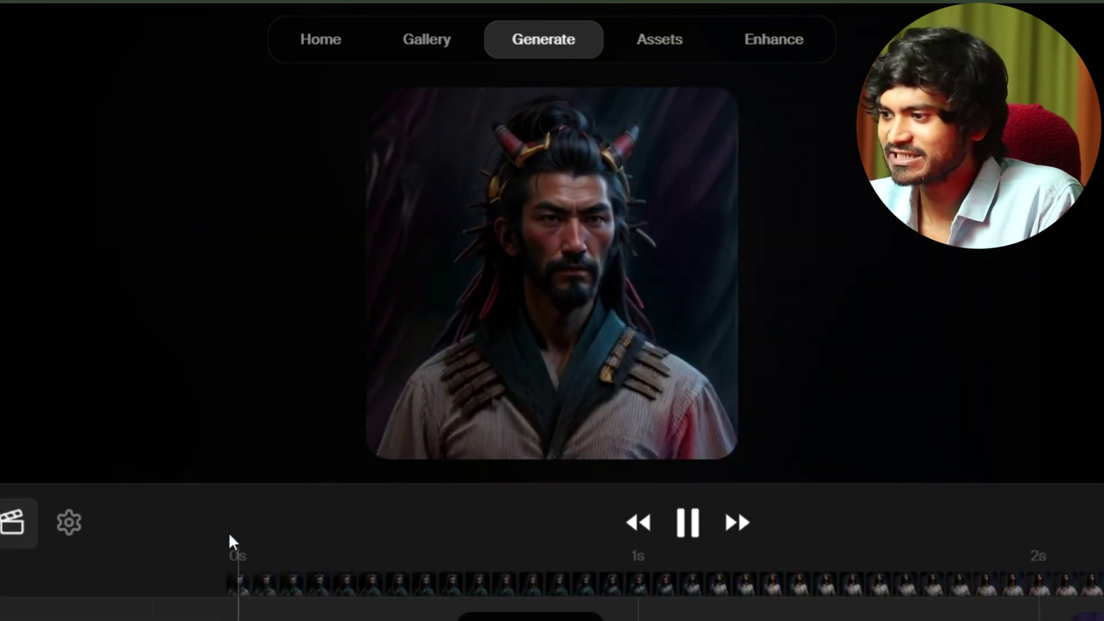
left_click(339, 582)
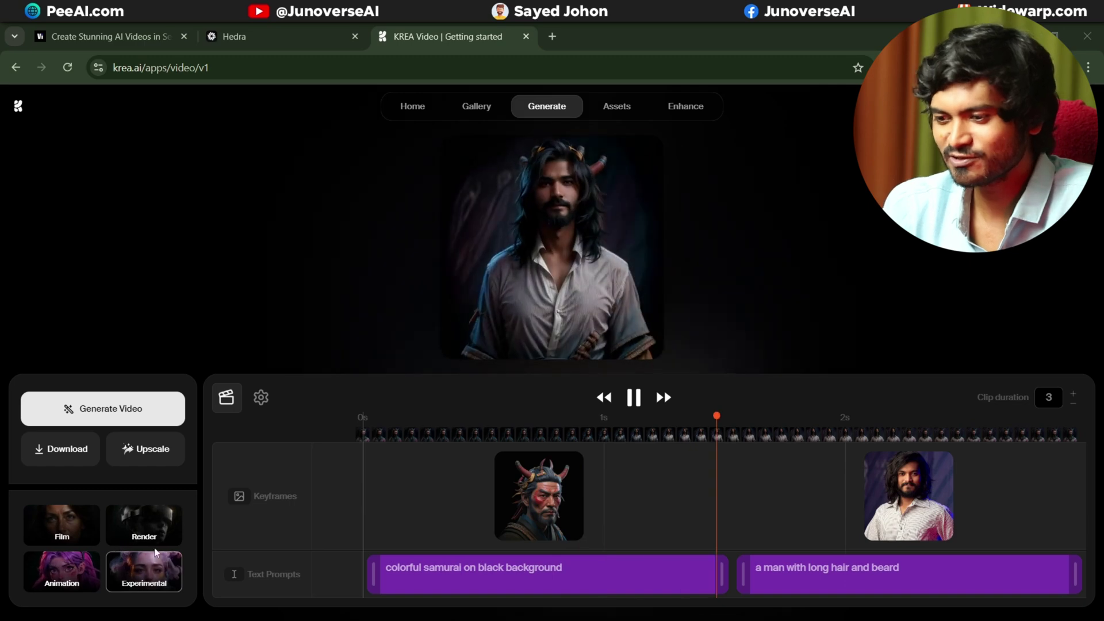
left_click(73, 573)
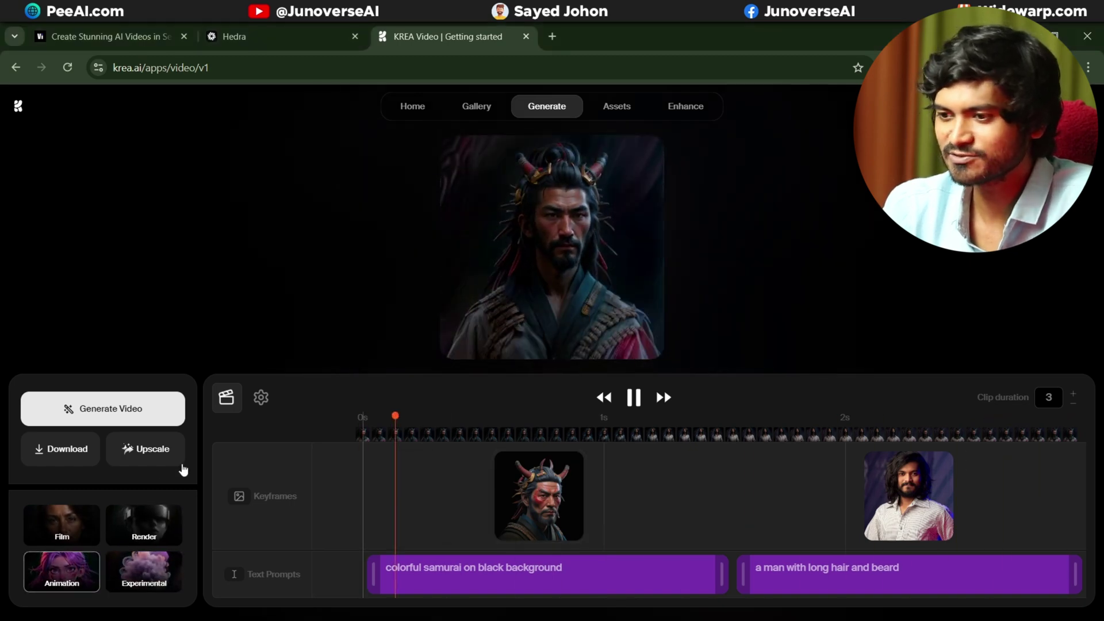
left_click(128, 423)
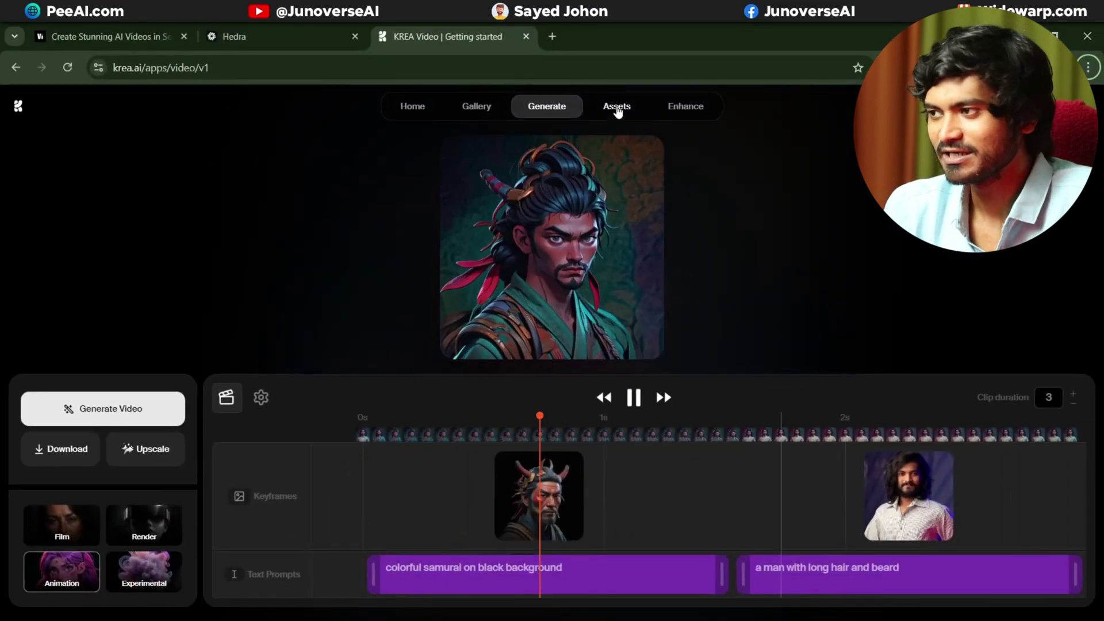
- Open Krea's image enhancer and upload the picture of the spotted, big-eared cat from Downloads
left_click(678, 110)
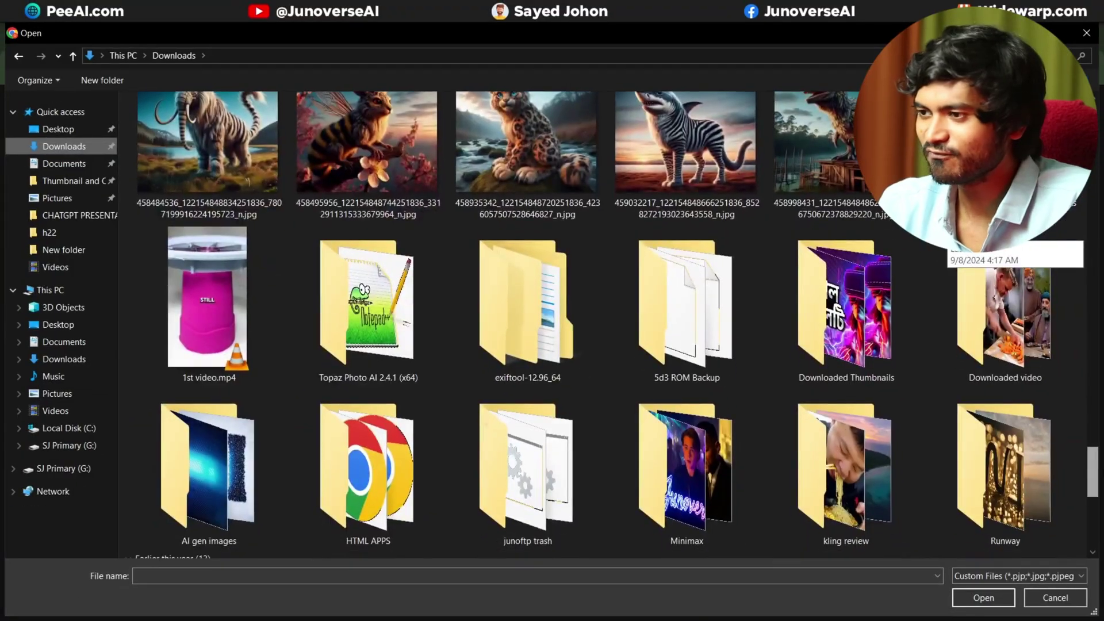
scroll(1036, 450, "up", 2)
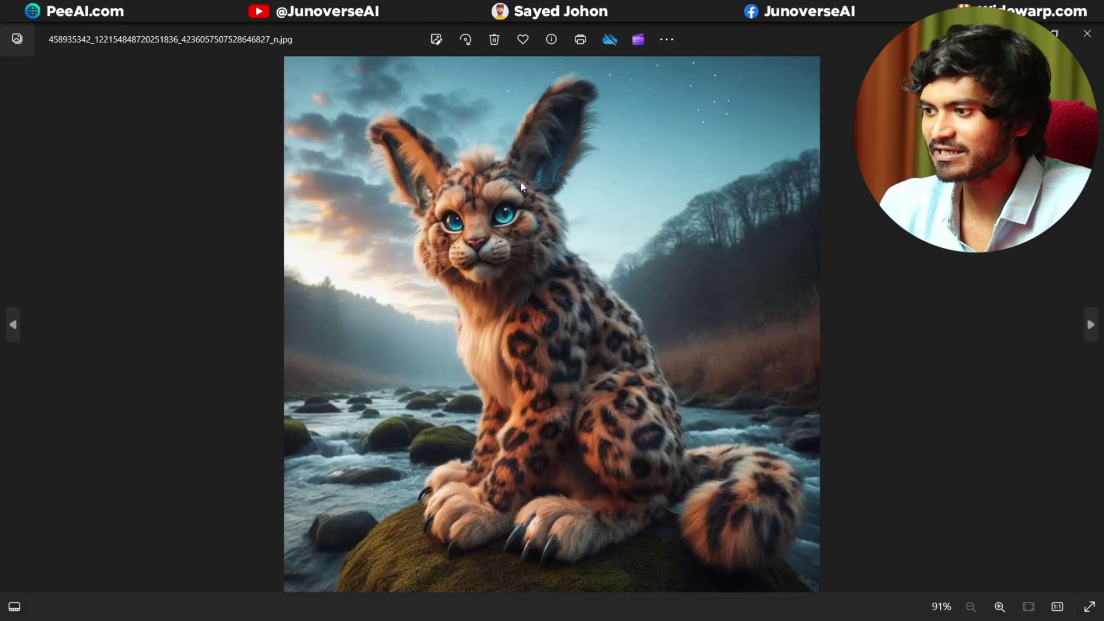
- Examine the original cat picture's face up close in the photo viewer and close the viewer
scroll(509, 254, "up", 3)
scroll(457, 250, "up", 3)
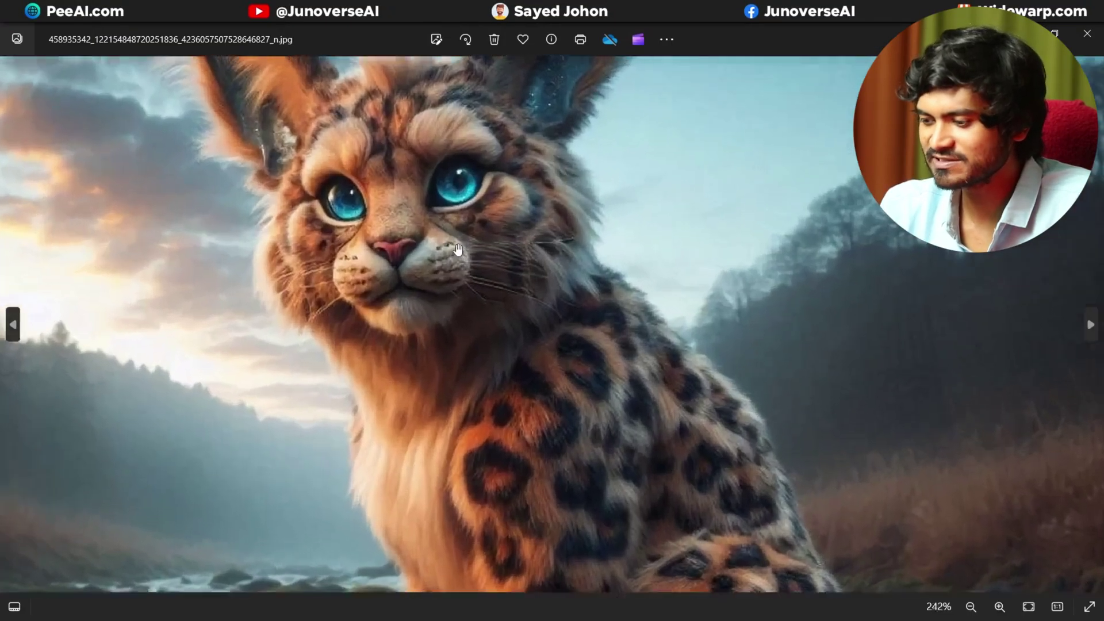
left_click_drag(406, 190, 484, 290)
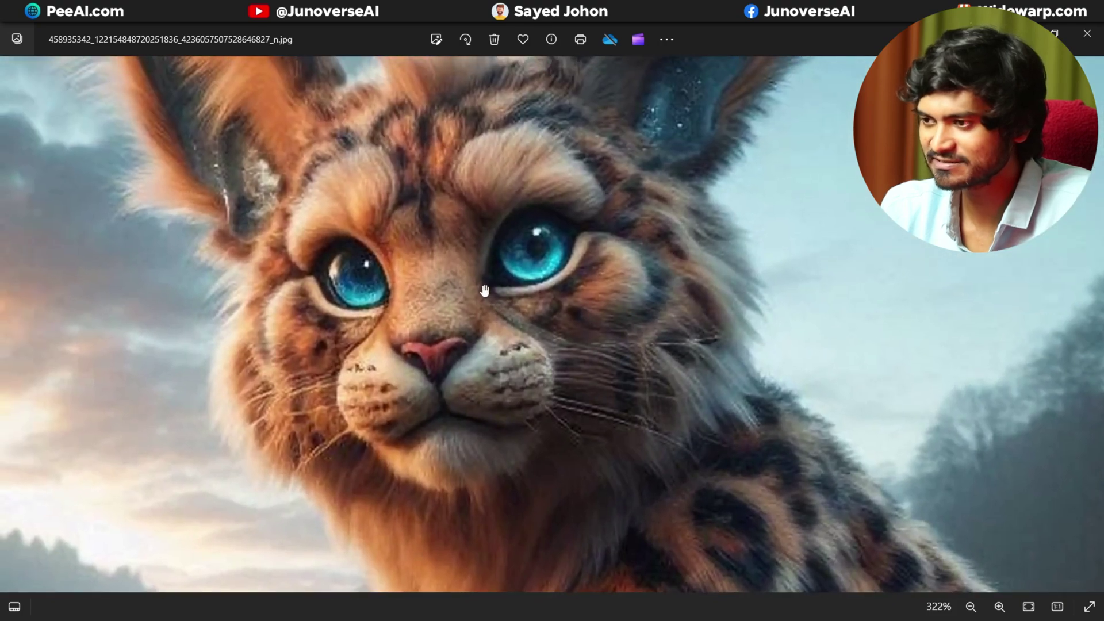
left_click_drag(384, 223, 453, 329)
scroll(763, 234, "down", 6)
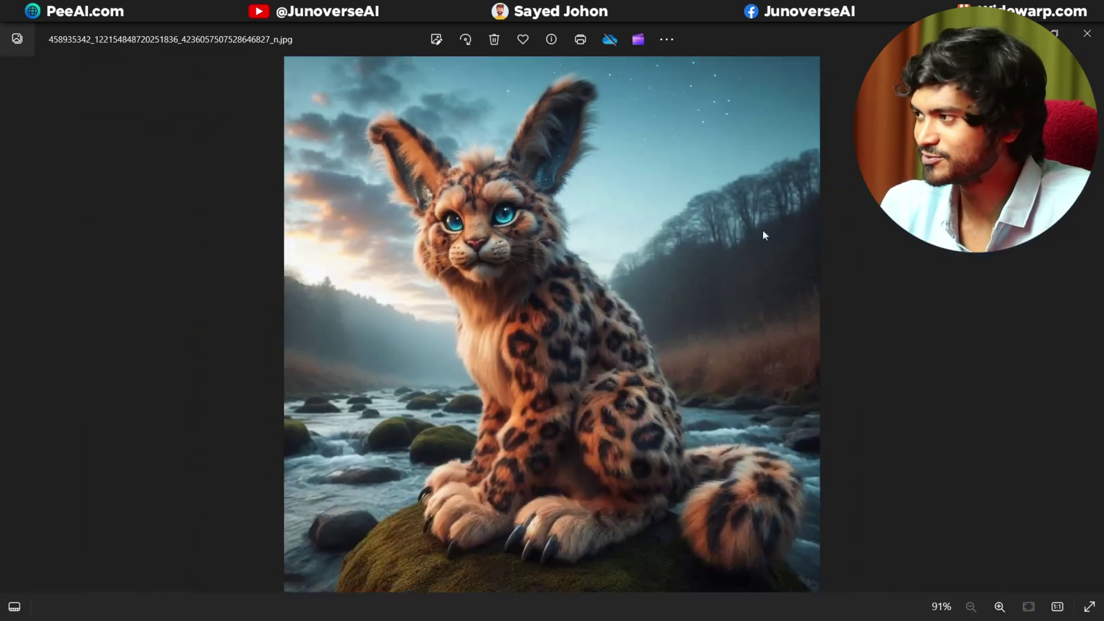
left_click(1085, 35)
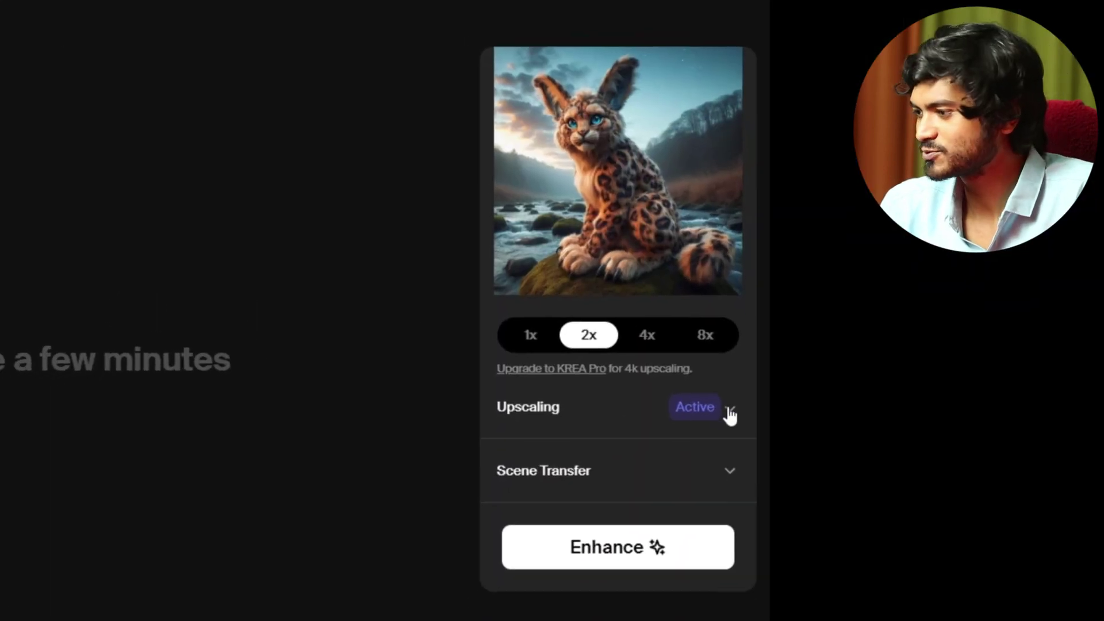
- Review the enhancer's Upscaling and Scene Transfer settings for the cat picture, collapsing each section again
left_click(936, 413)
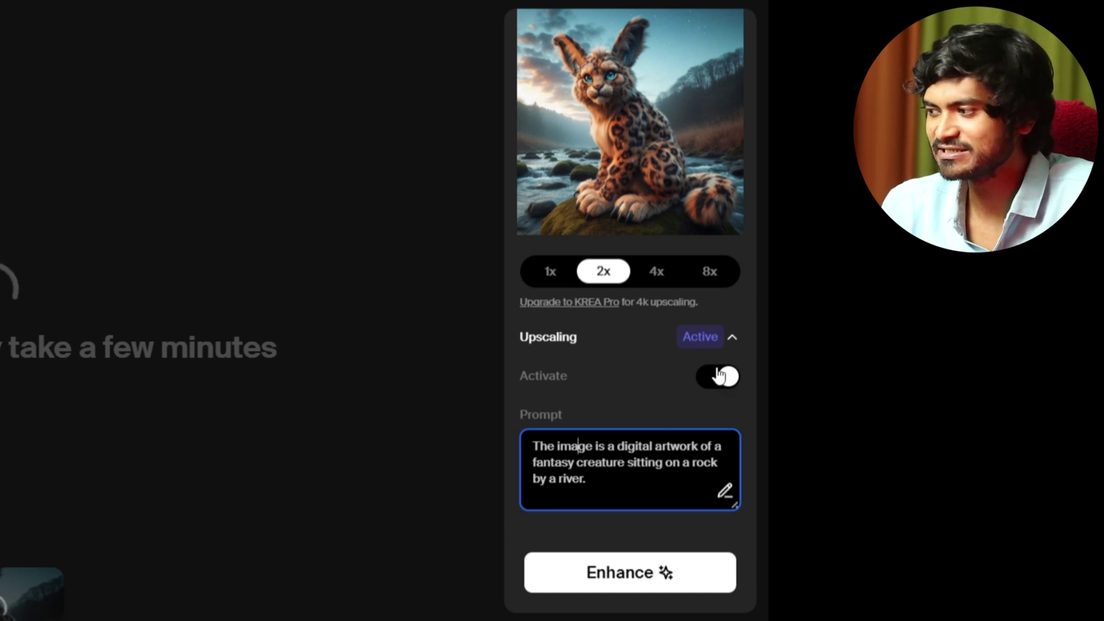
left_click(733, 339)
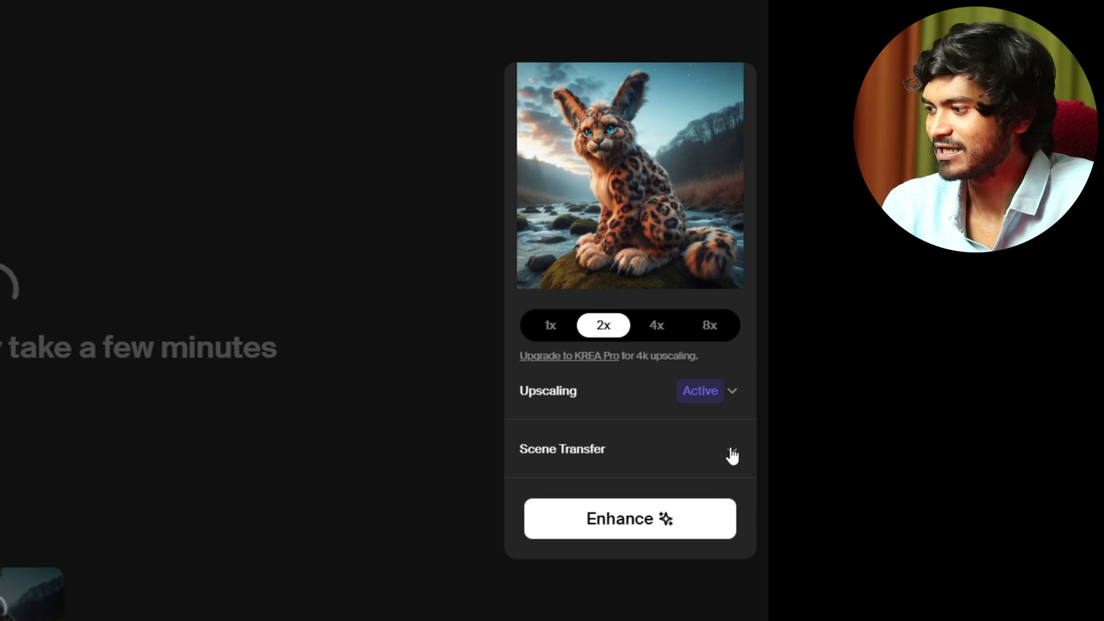
left_click(731, 454)
scroll(610, 417, "down", 2)
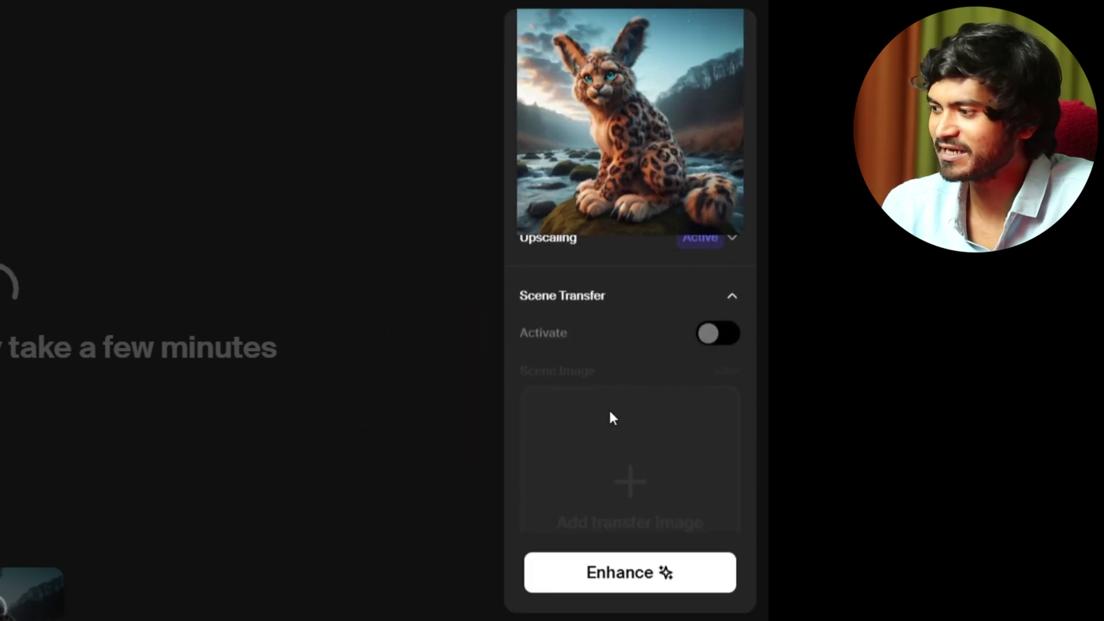
scroll(607, 402, "up", 2)
scroll(602, 368, "down", 6)
scroll(601, 382, "up", 7)
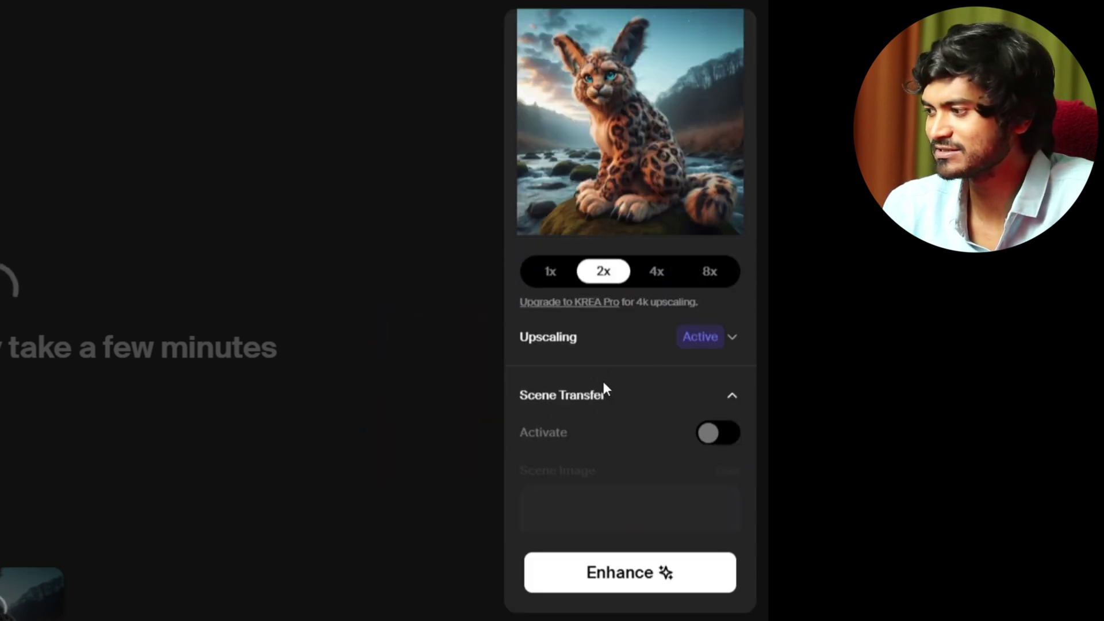
left_click(727, 395)
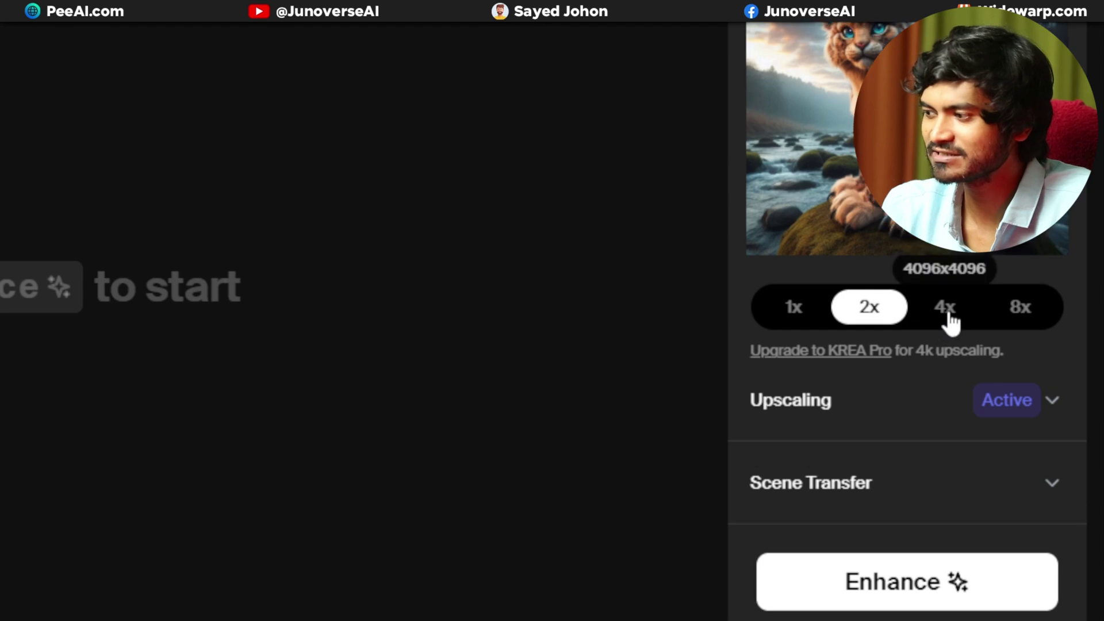
- Enhance the cat picture at 2x and close the stopwatch window
left_click(877, 580)
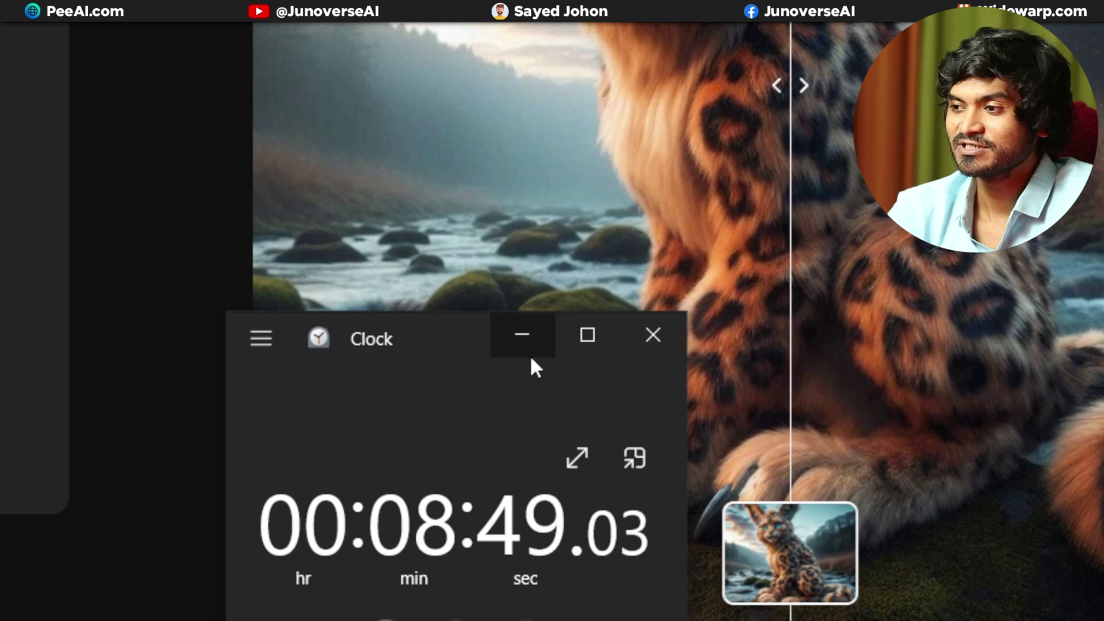
left_click(652, 337)
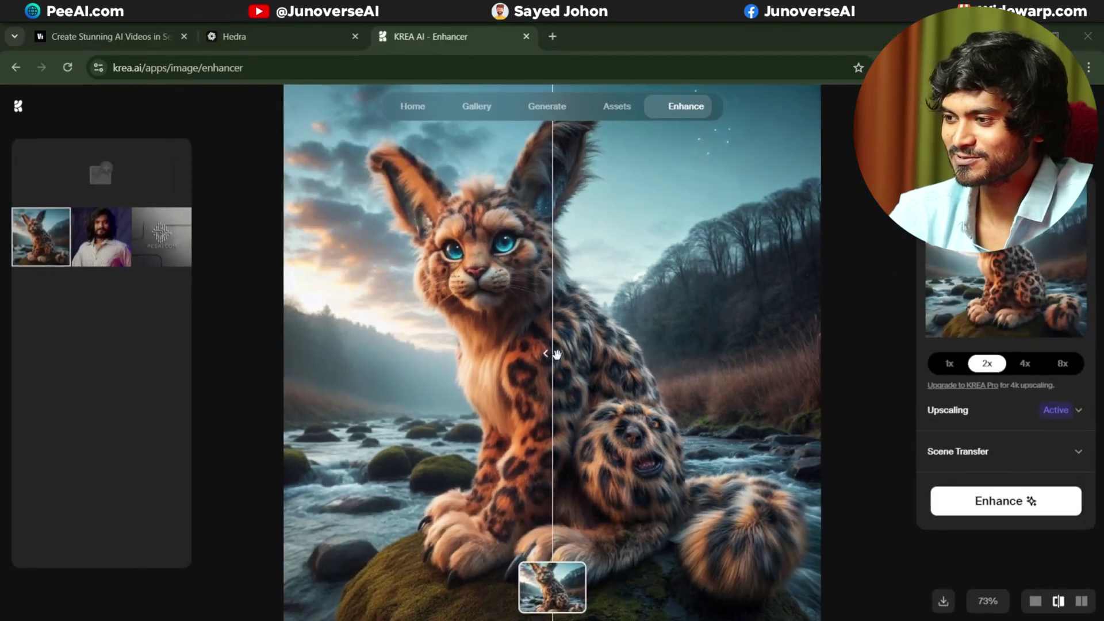
- Compare the original and enhanced cat picture by moving the split divider across the creature and its background
left_click_drag(557, 352, 543, 371)
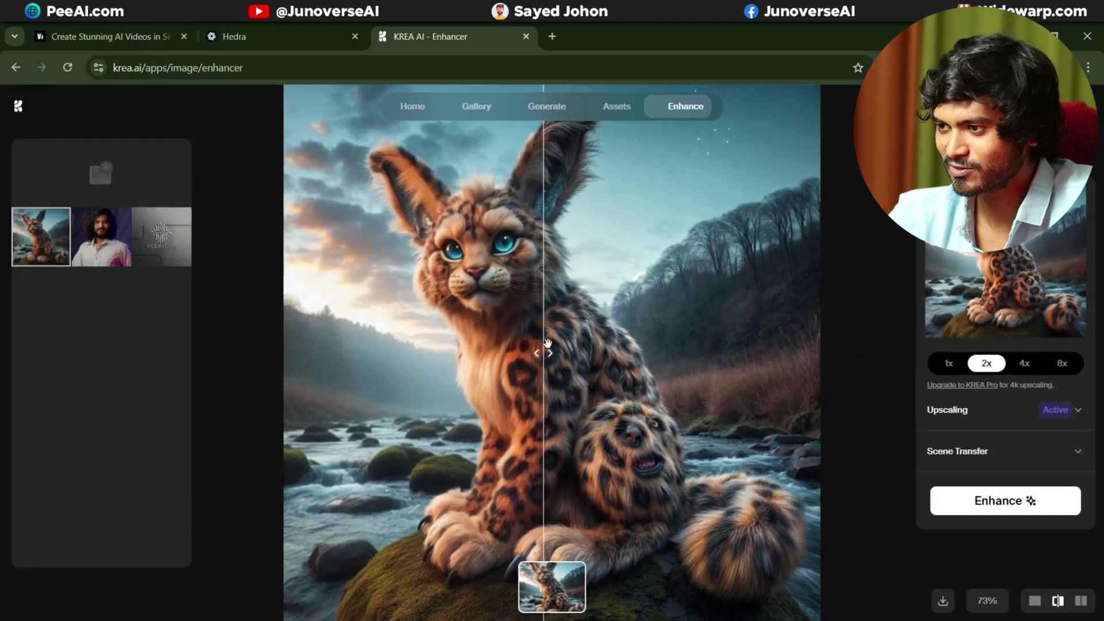
left_click_drag(547, 343, 503, 322)
left_click_drag(445, 360, 390, 292)
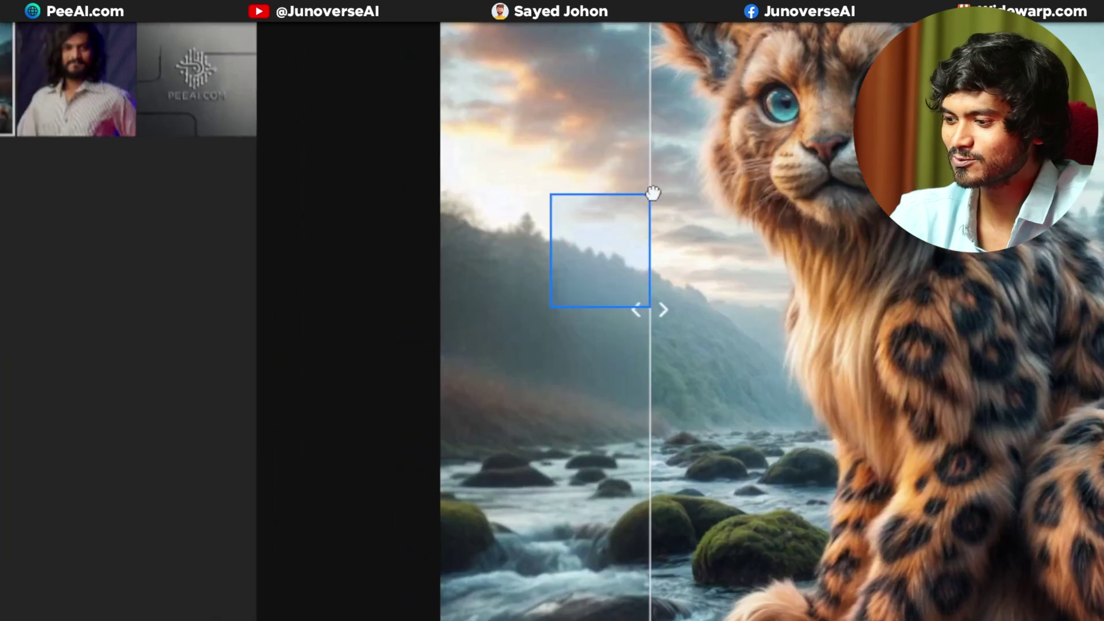
left_click_drag(653, 193, 749, 154)
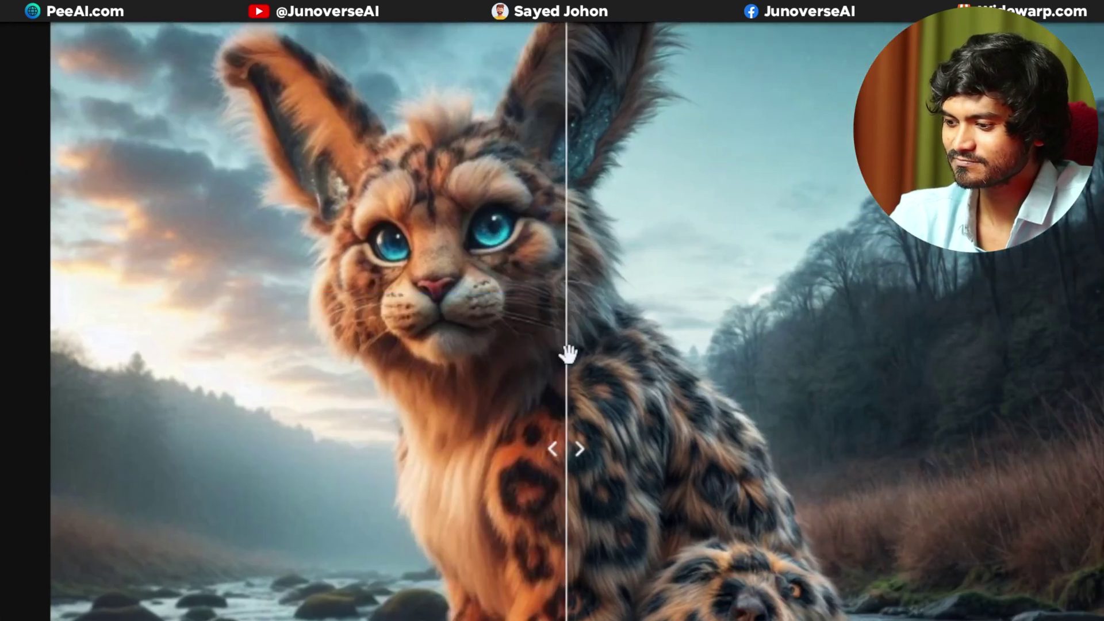
left_click_drag(567, 354, 557, 313)
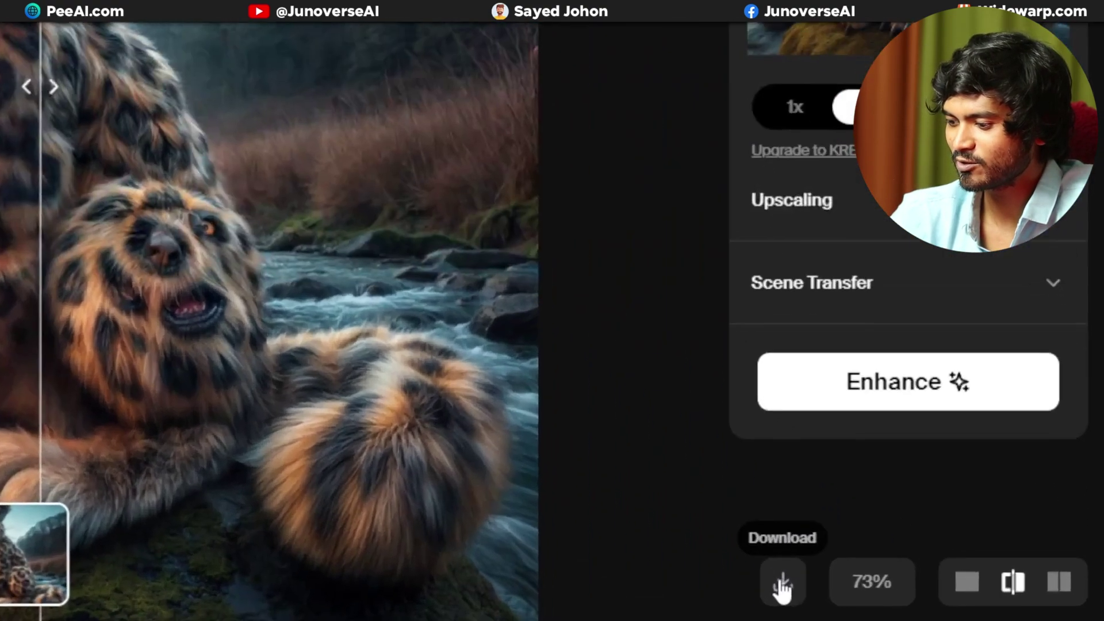
- Download the enhanced cat picture and compare its face up close with the original in side-by-side photo viewers
left_click(943, 601)
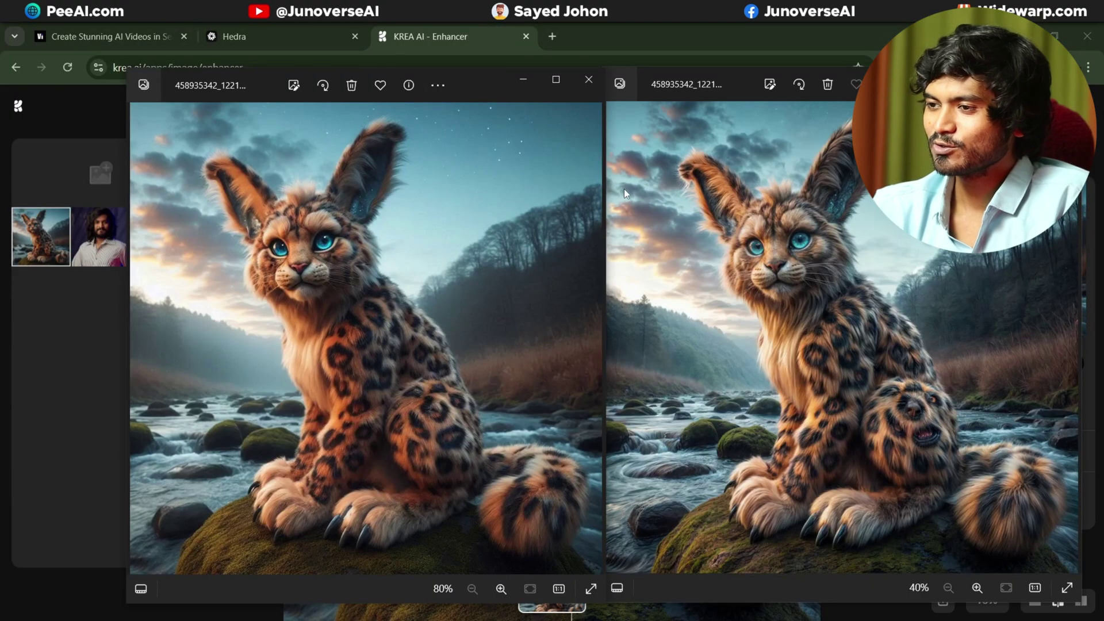
scroll(299, 241, "up", 5)
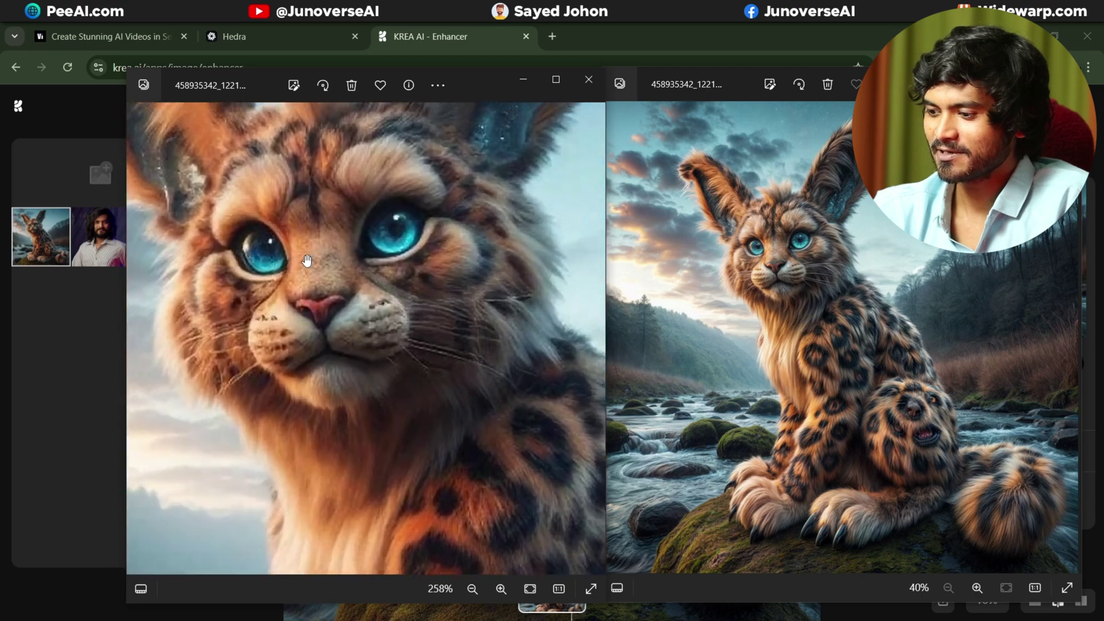
scroll(307, 261, "up", 3)
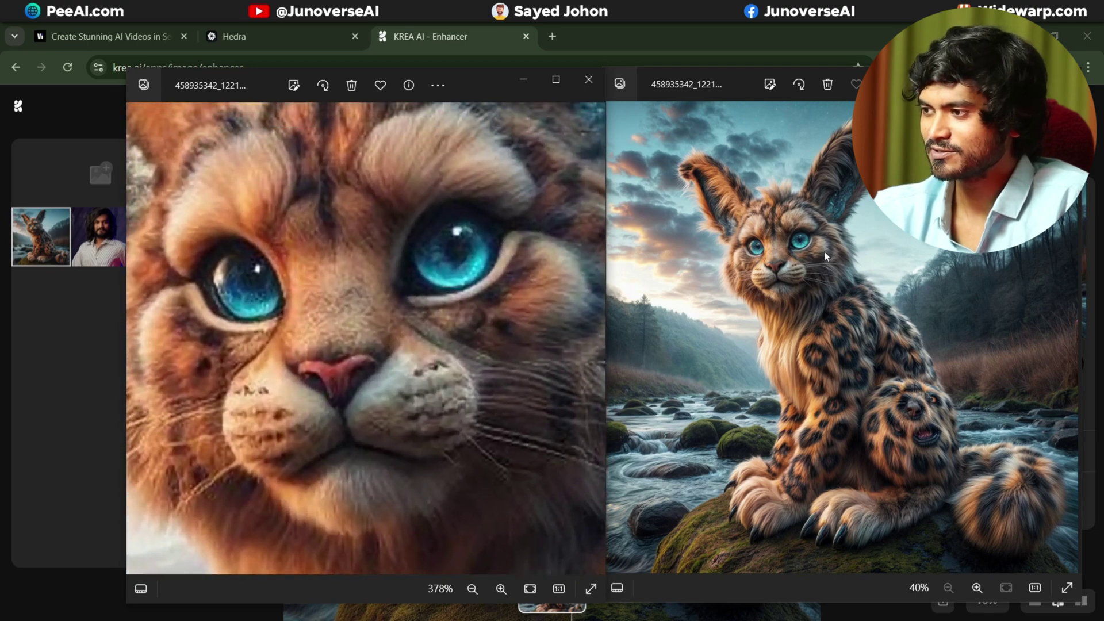
scroll(793, 256, "up", 6)
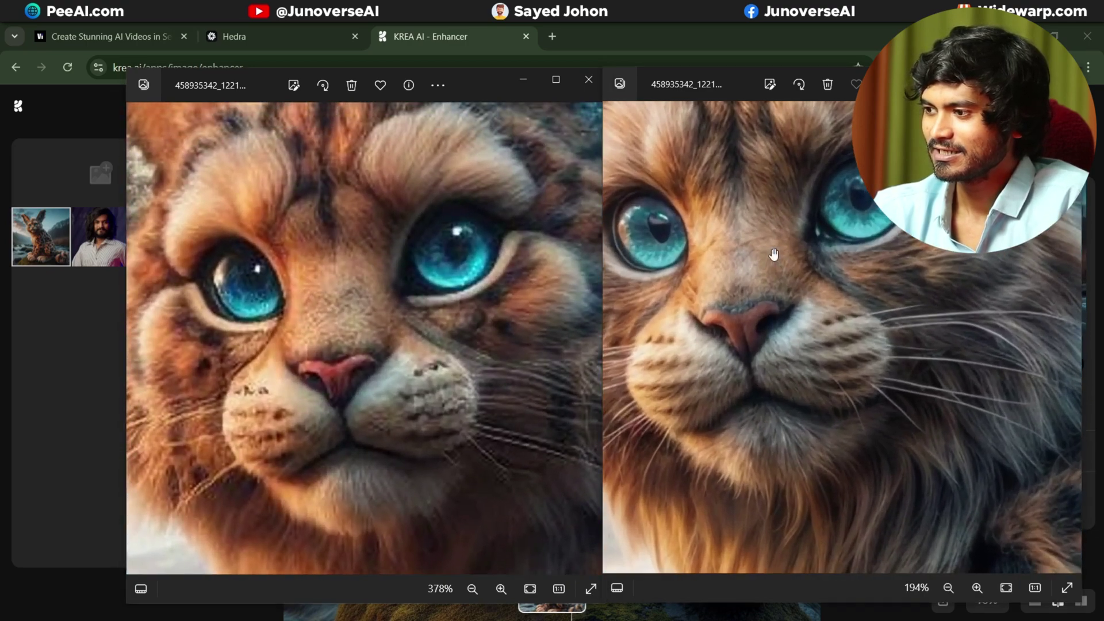
left_click_drag(771, 251, 854, 307)
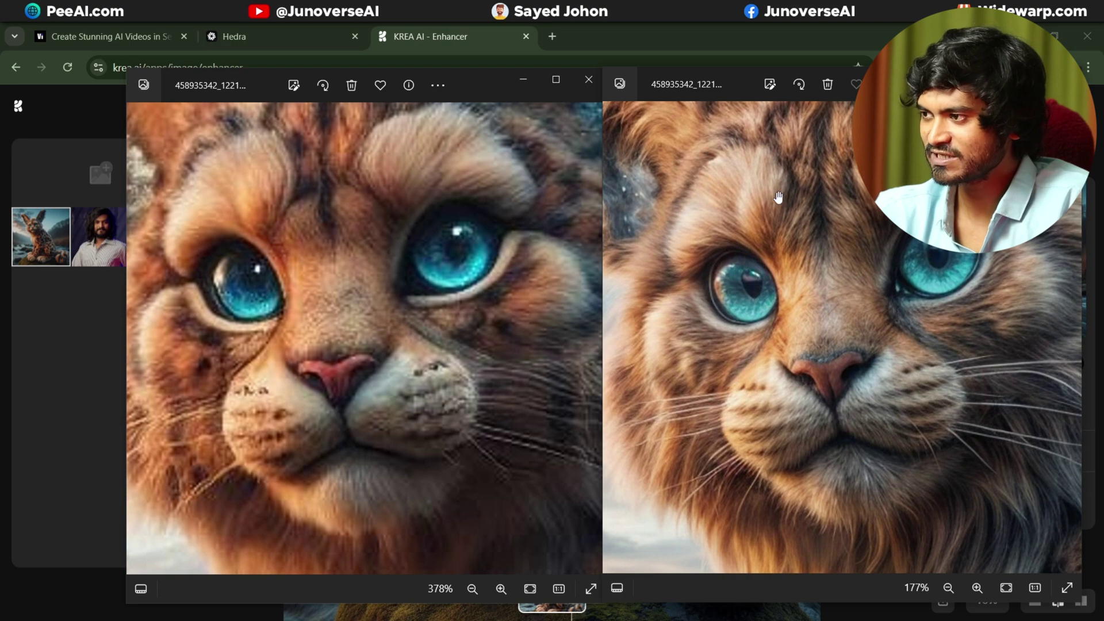
left_click_drag(778, 198, 776, 365)
left_click_drag(431, 264, 247, 246)
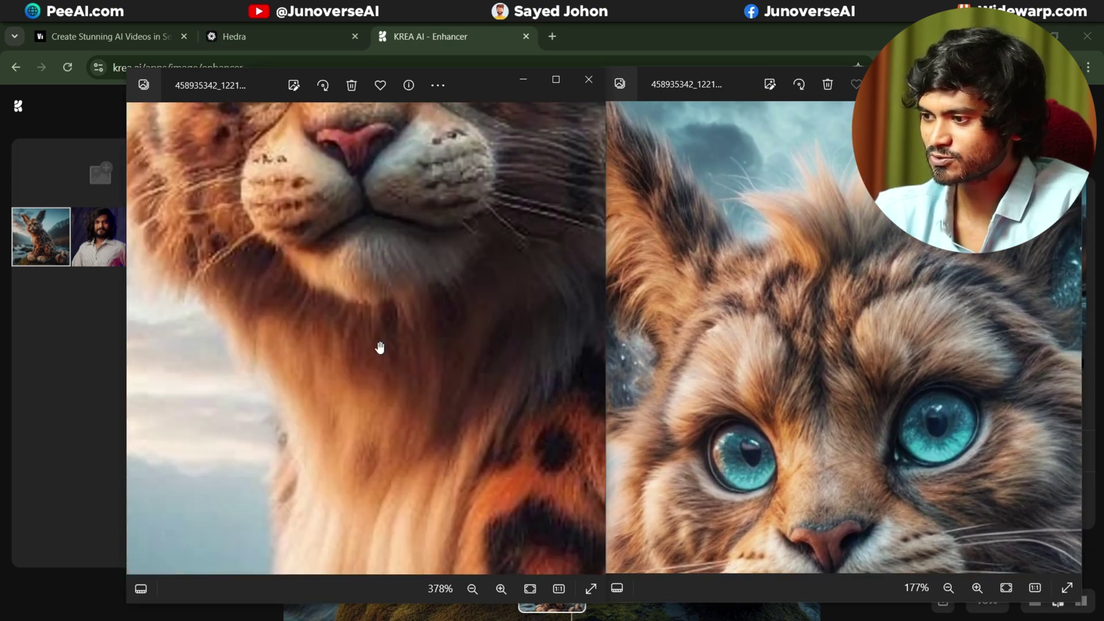
- Compare the chest and shoulder fur of the original and enhanced pictures, and return both to the full view
left_click_drag(382, 348, 224, 286)
left_click_drag(808, 411, 805, 259)
left_click_drag(770, 489, 690, 180)
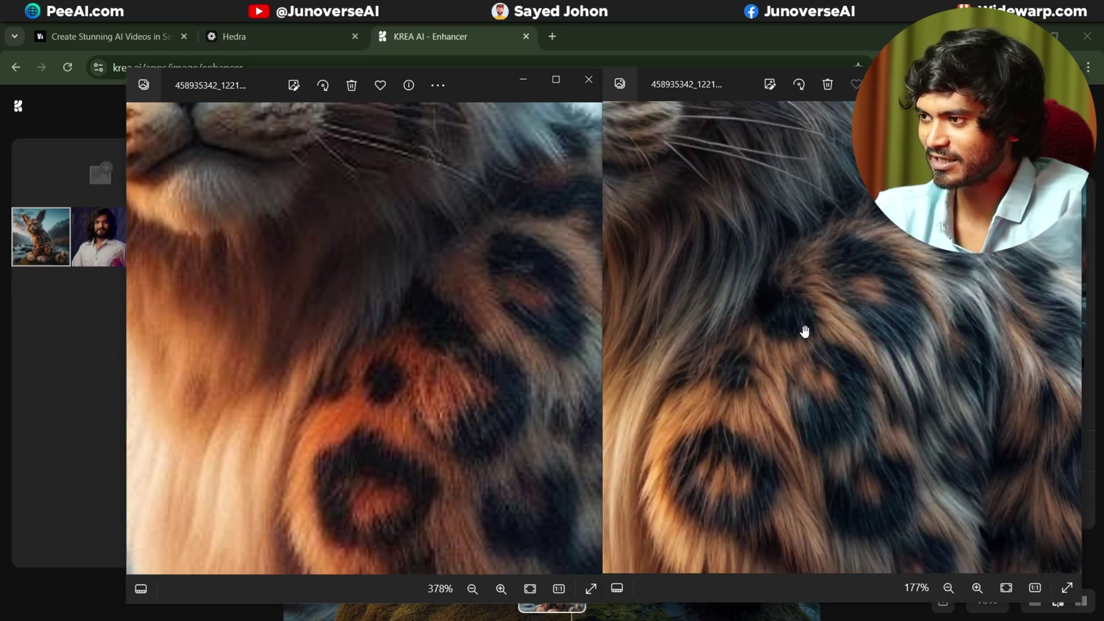
left_click_drag(804, 332, 978, 504)
left_click_drag(457, 325, 563, 561)
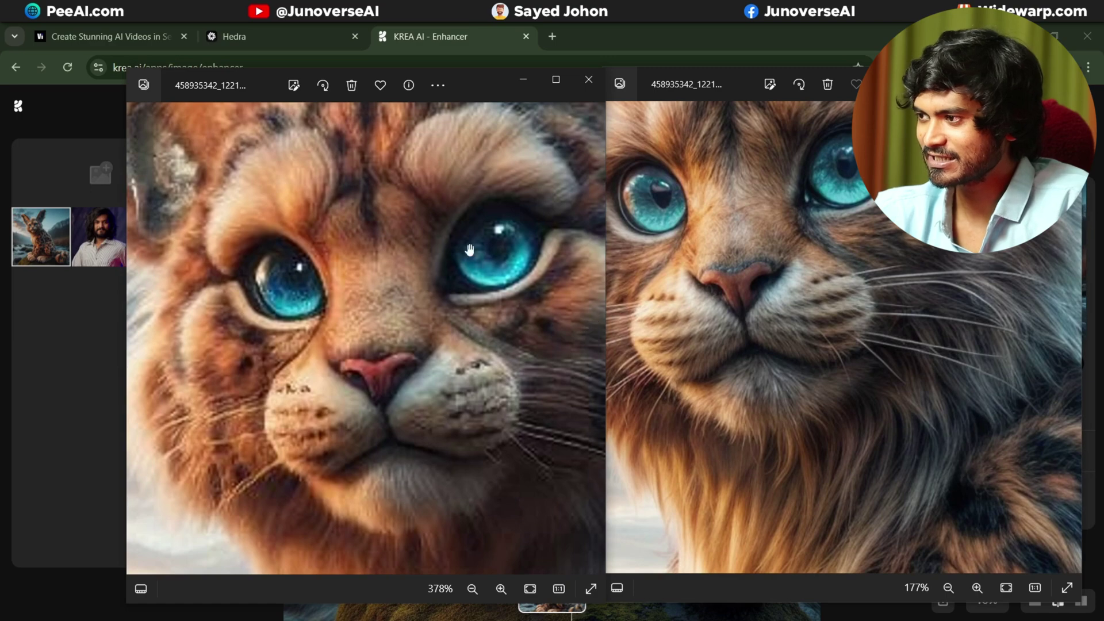
double_click(767, 251)
double_click(369, 328)
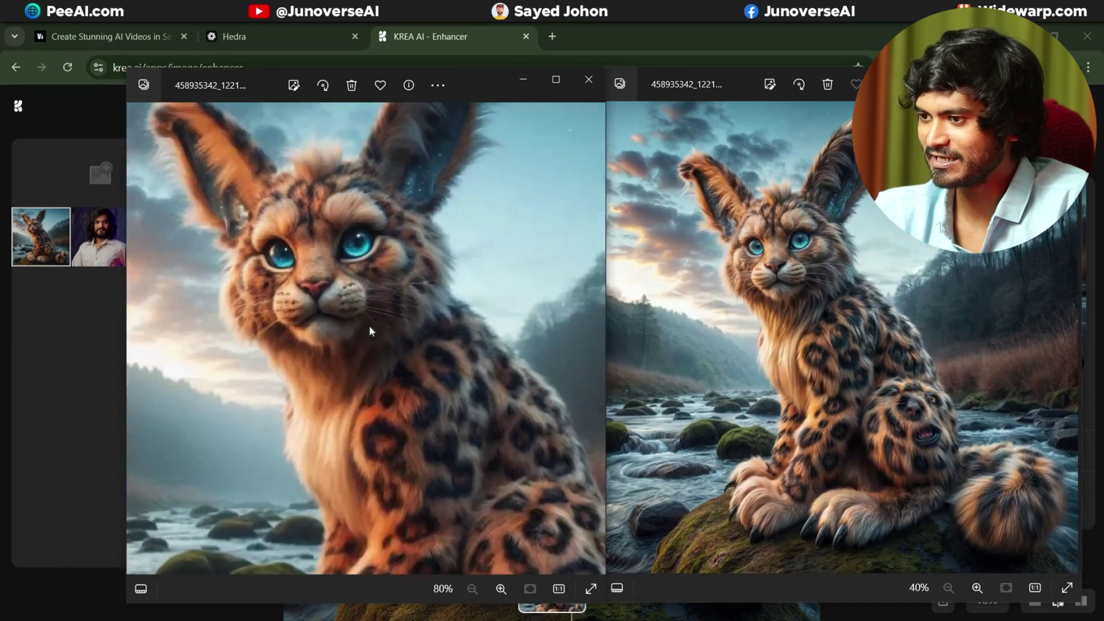
- Compare the front paws and claws up close in both pictures, and restore the full view of each
double_click(368, 524)
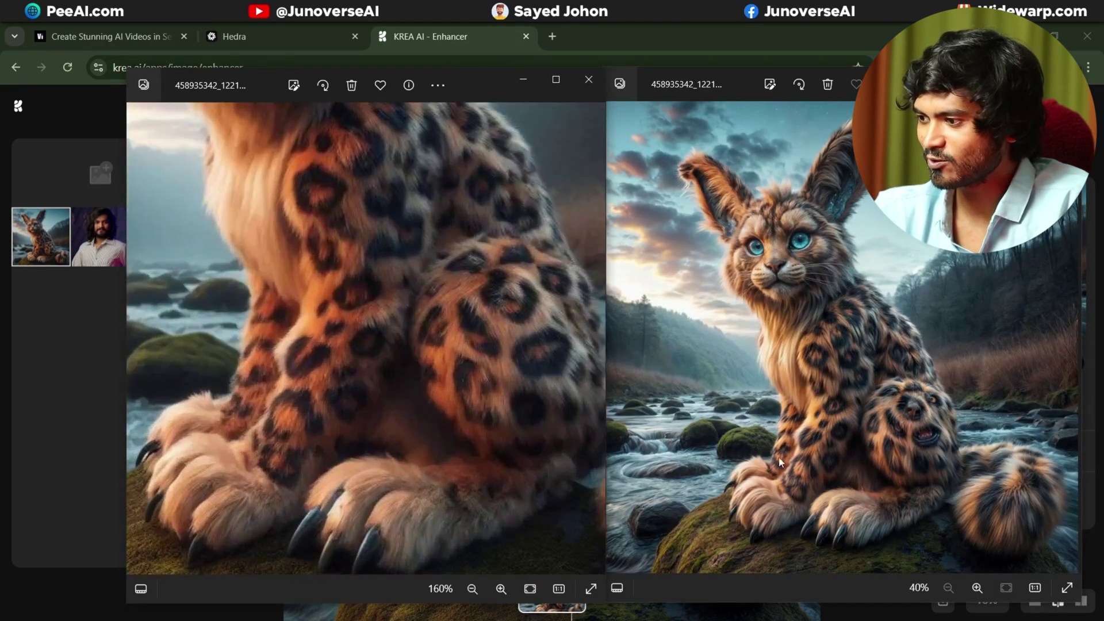
double_click(767, 517)
left_click_drag(764, 522, 941, 266)
scroll(221, 493, "up", 3)
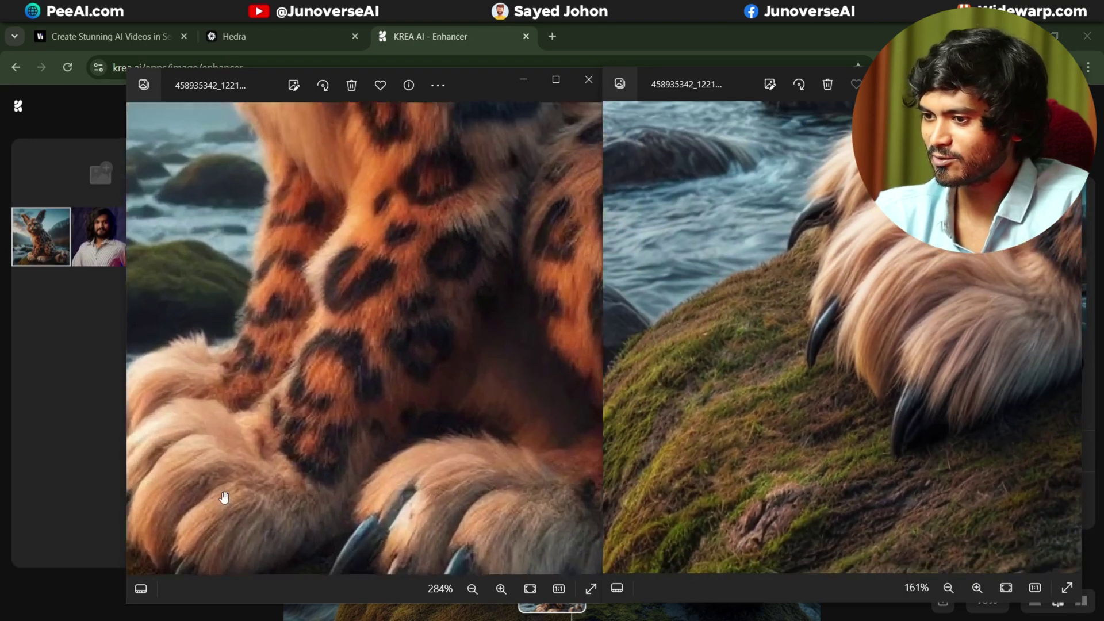
left_click_drag(222, 492, 391, 348)
double_click(388, 357)
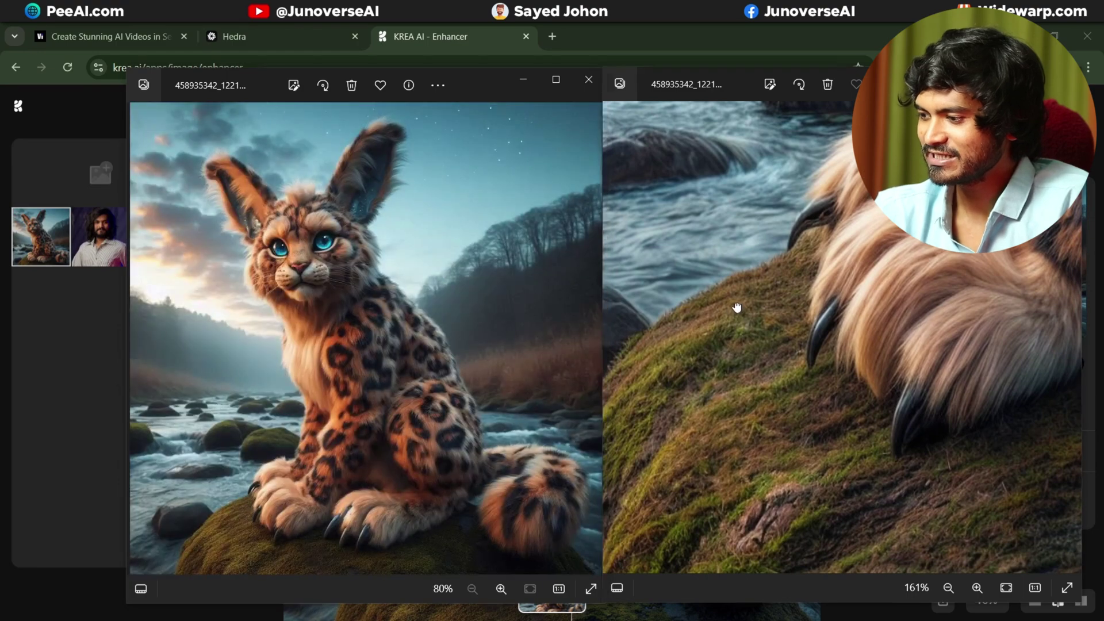
double_click(738, 308)
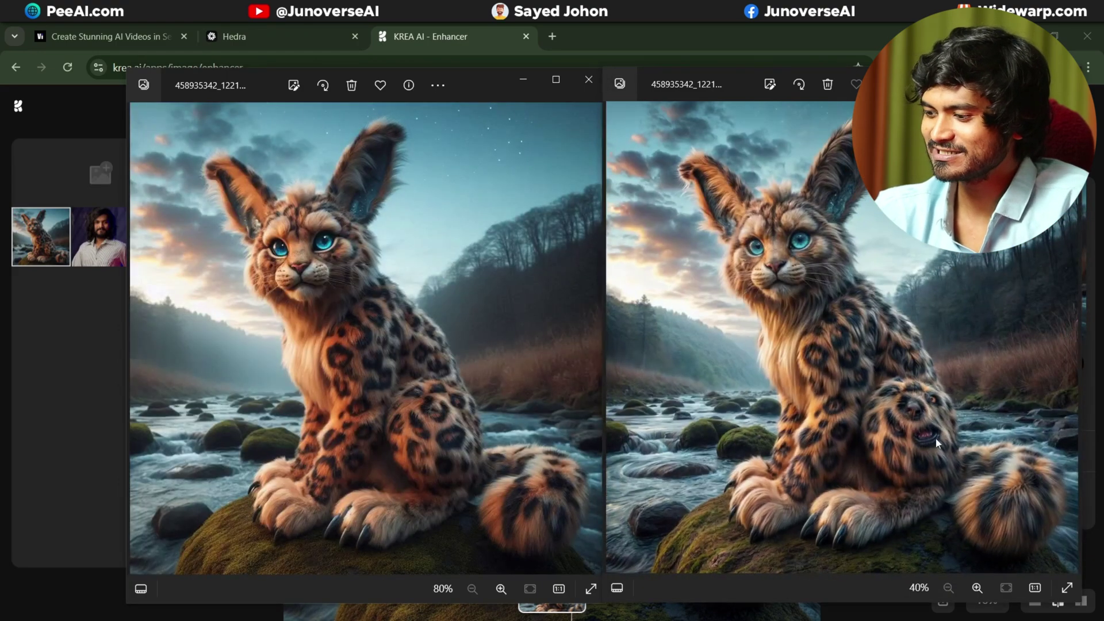
- Compare the creature's spotted hind leg up close in the enhanced and original pictures, and reset both views
scroll(936, 443, "up", 5)
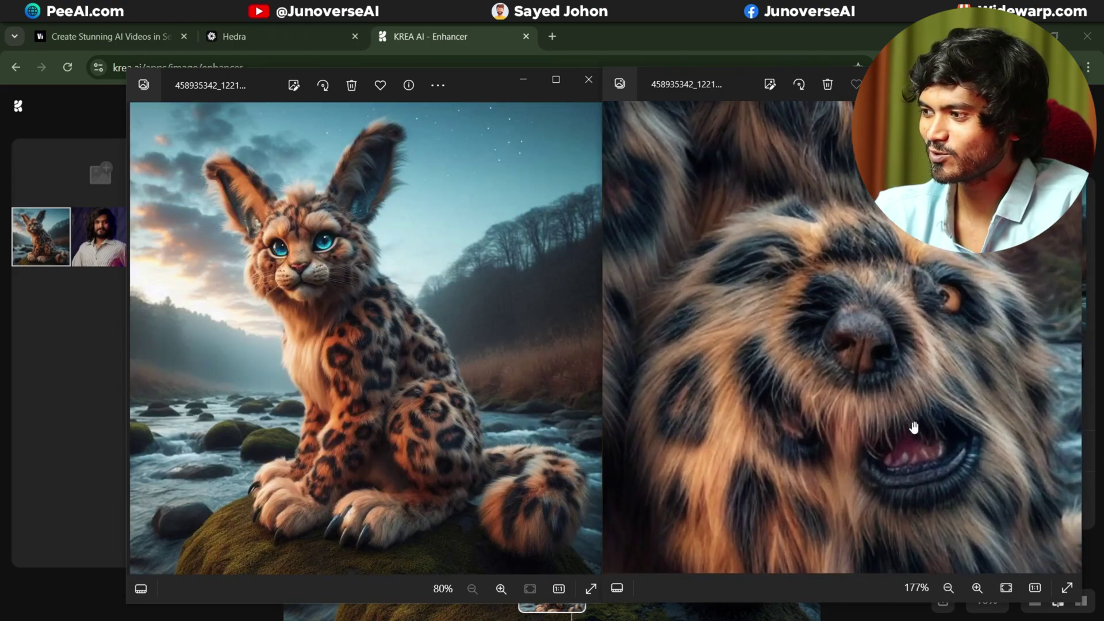
scroll(451, 444, "up", 5)
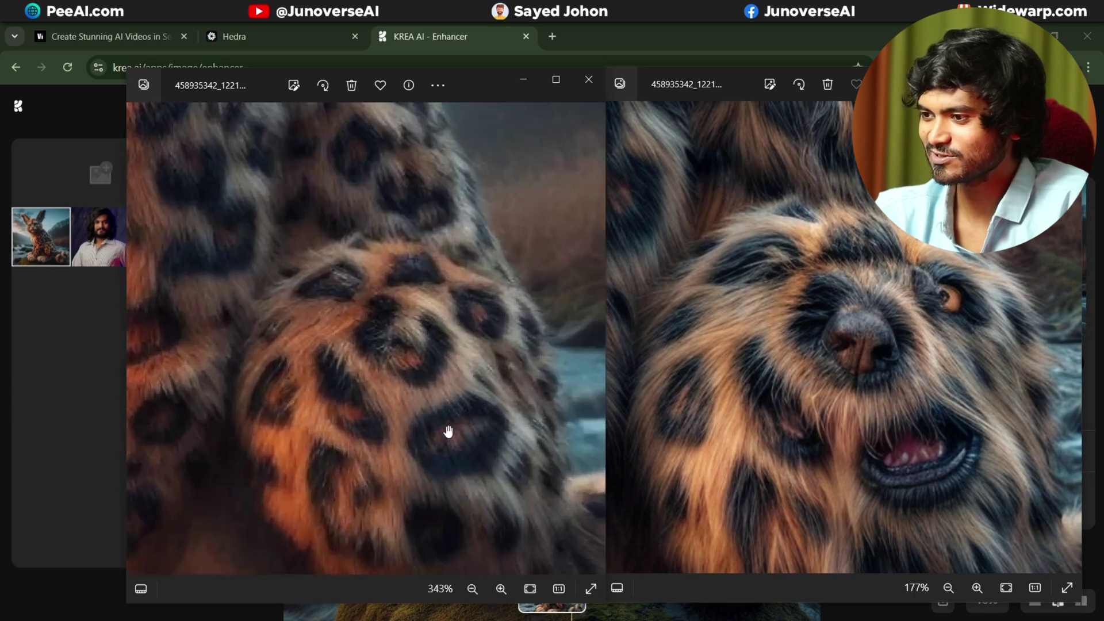
double_click(453, 418)
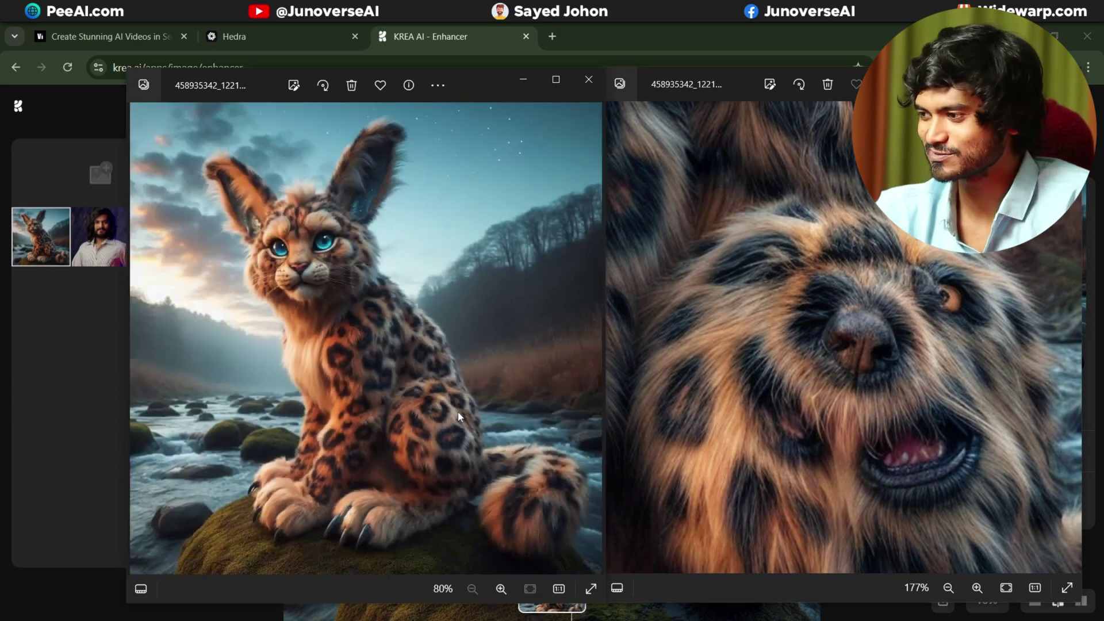
double_click(812, 354)
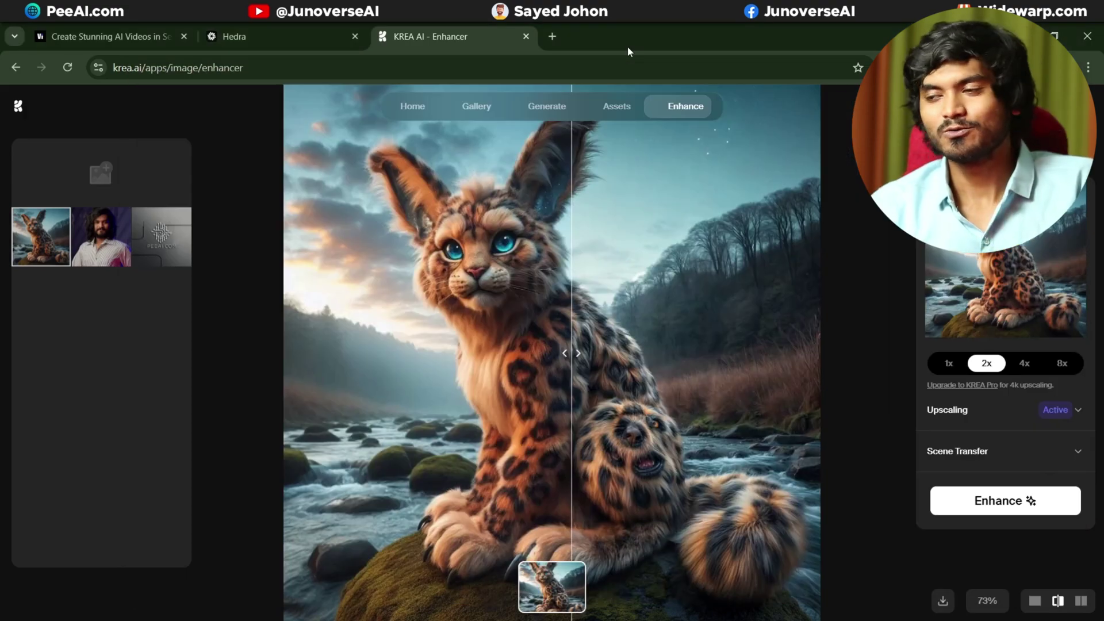